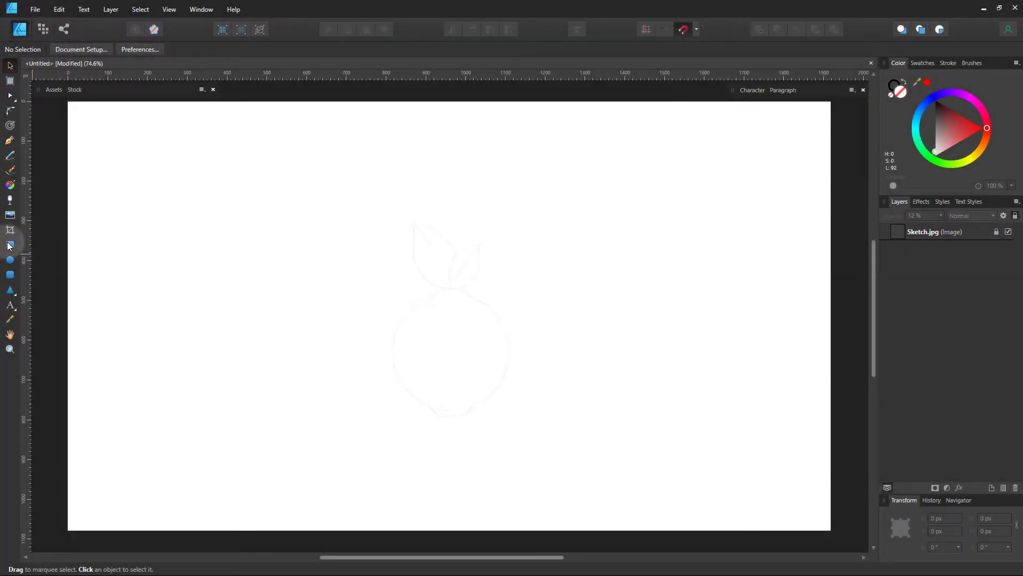
Draw a circle over the sketched lemon body and size it to about 290 px.
click(10, 262)
click(415, 337)
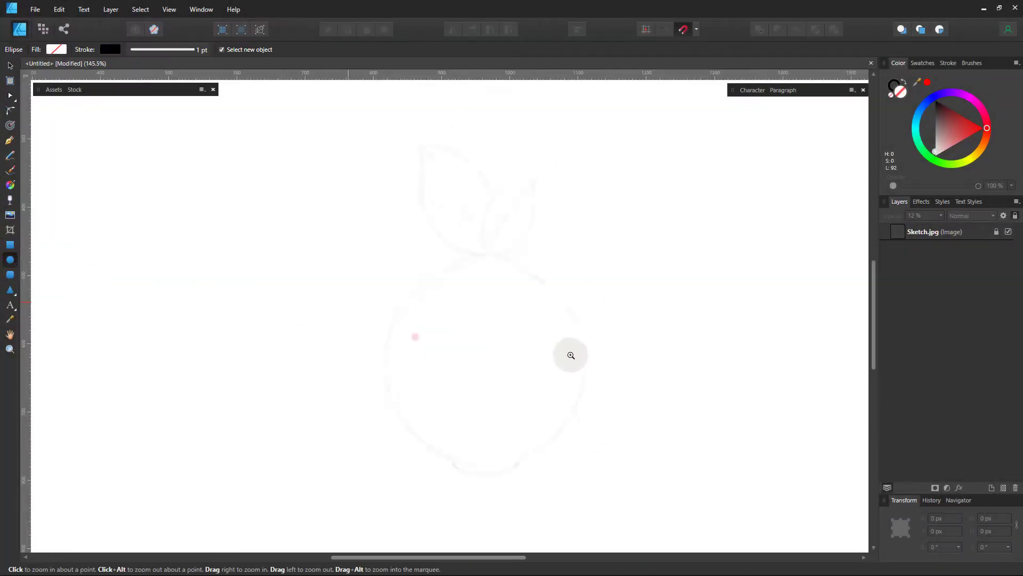
drag(668, 362, 628, 320)
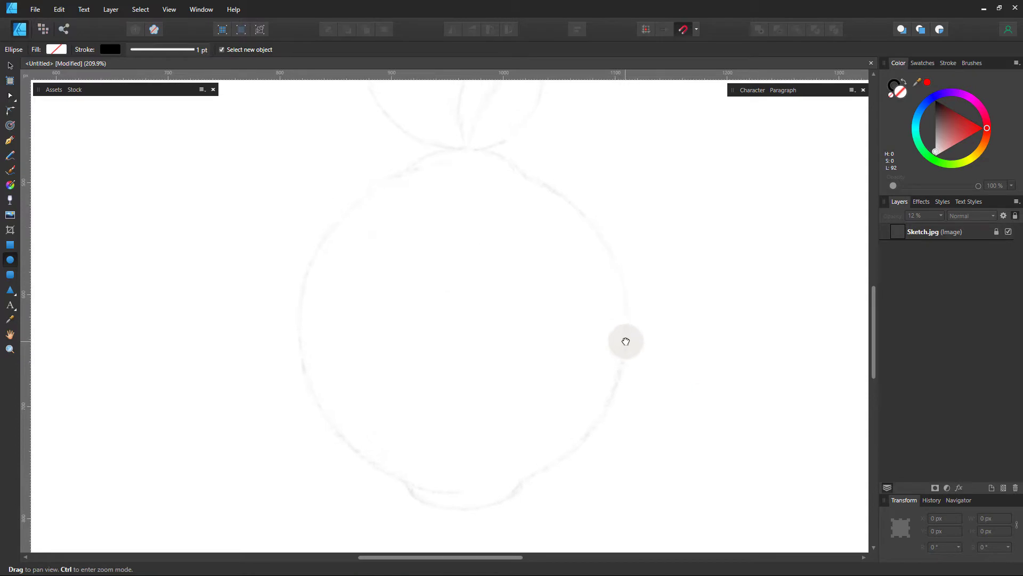
drag(336, 191, 656, 468)
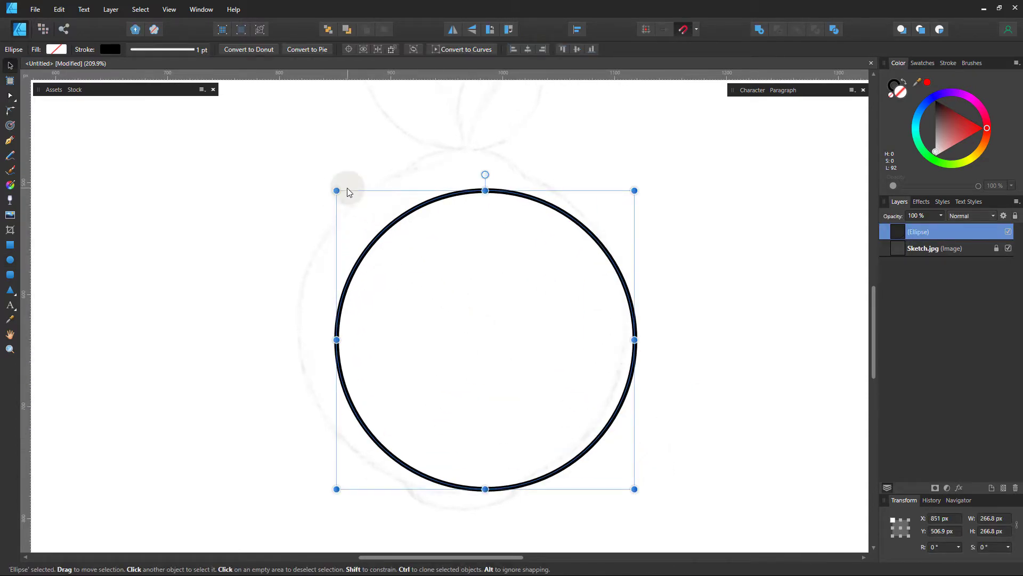
drag(333, 186, 286, 156)
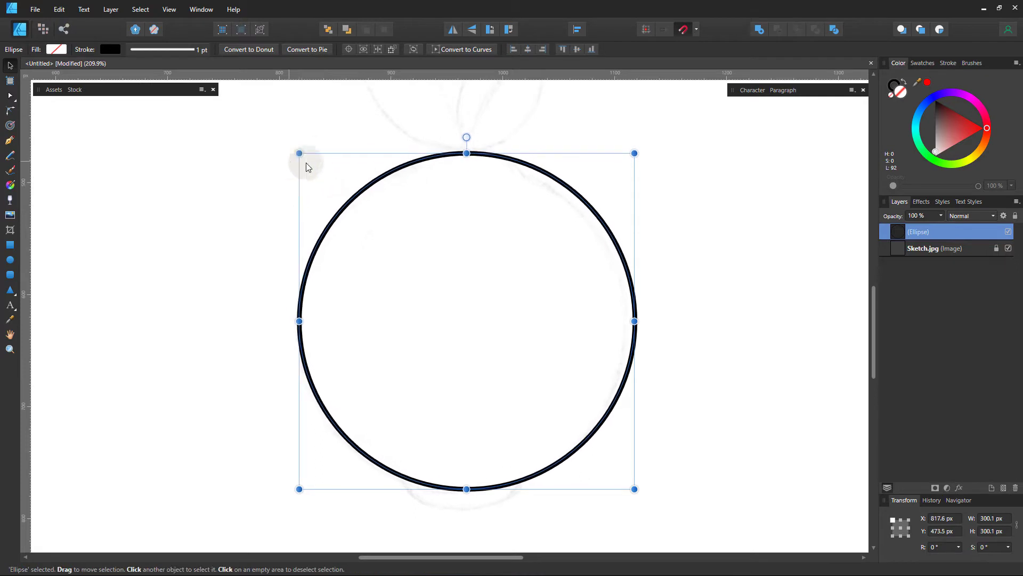
drag(635, 153, 620, 160)
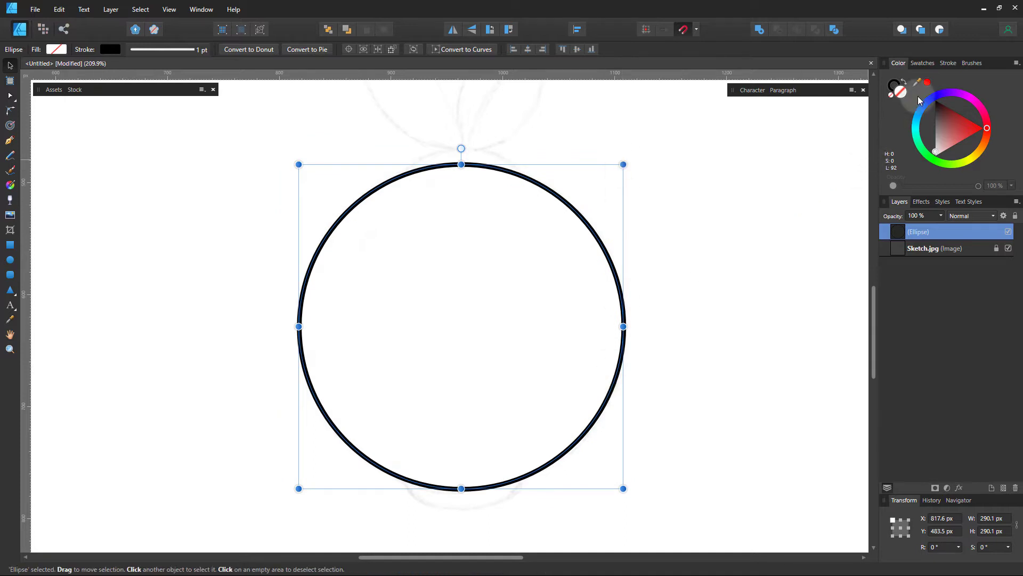
Enable Scale with object for the circle's black stroke.
click(948, 63)
click(986, 157)
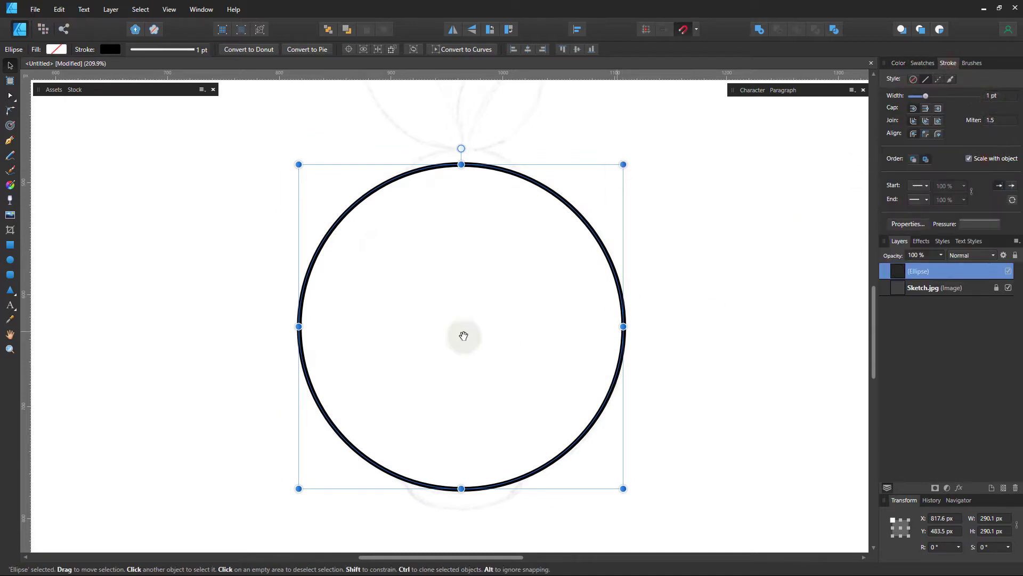
drag(462, 334, 518, 365)
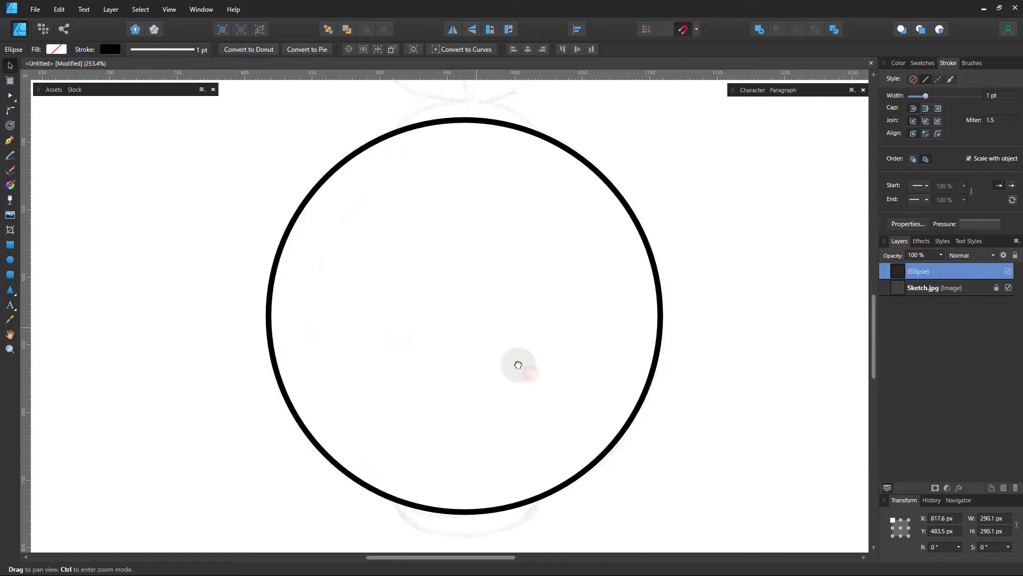
mouse_move(487, 413)
mouse_down()
mouse_move(481, 400)
mouse_move(476, 427)
mouse_up()
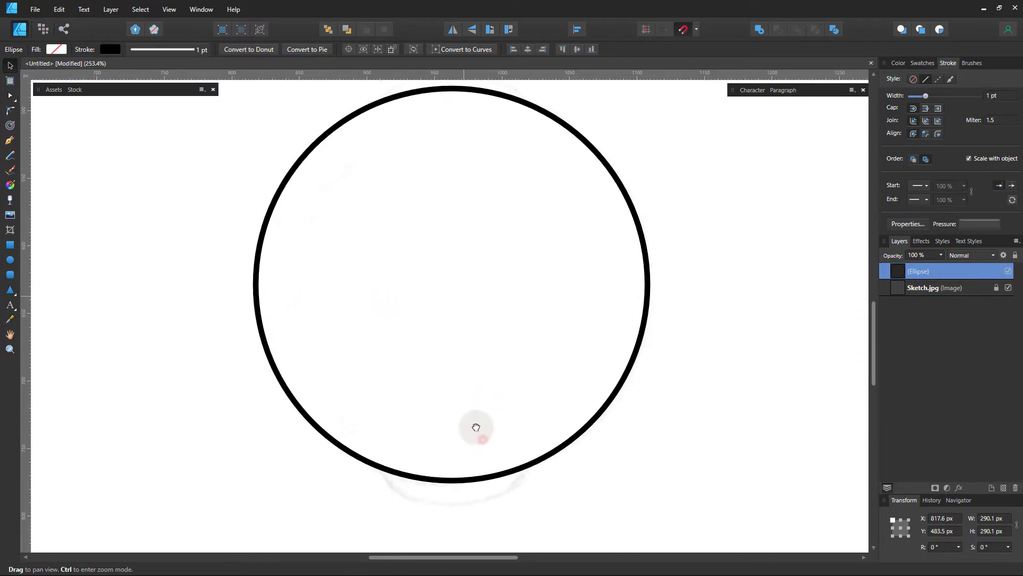
mouse_move(411, 487)
mouse_down()
mouse_move(406, 473)
mouse_move(423, 453)
mouse_up()
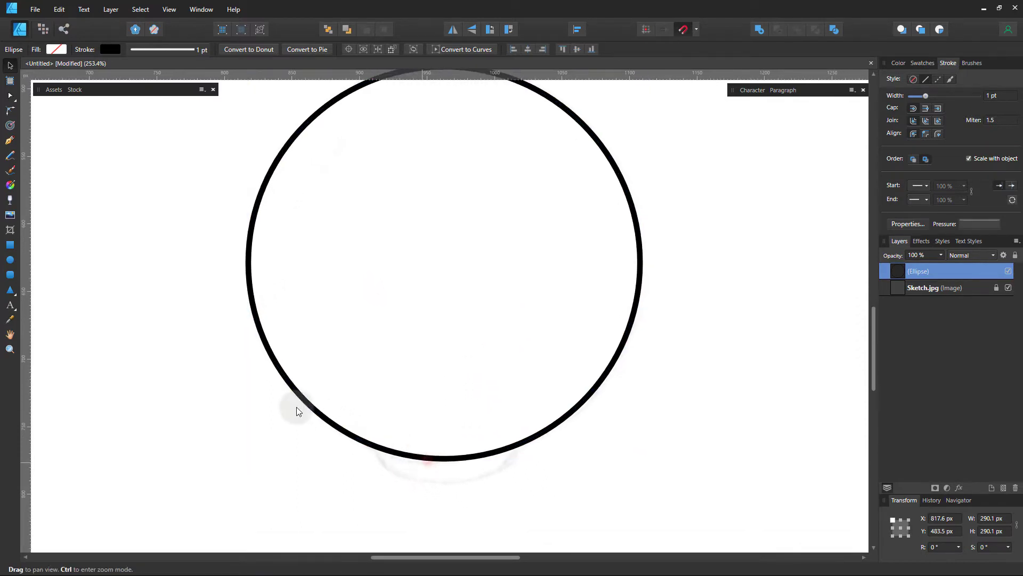
Draw a pen curve between the circle's lower left and right edges, bent into an arc below.
click(10, 140)
click(370, 458)
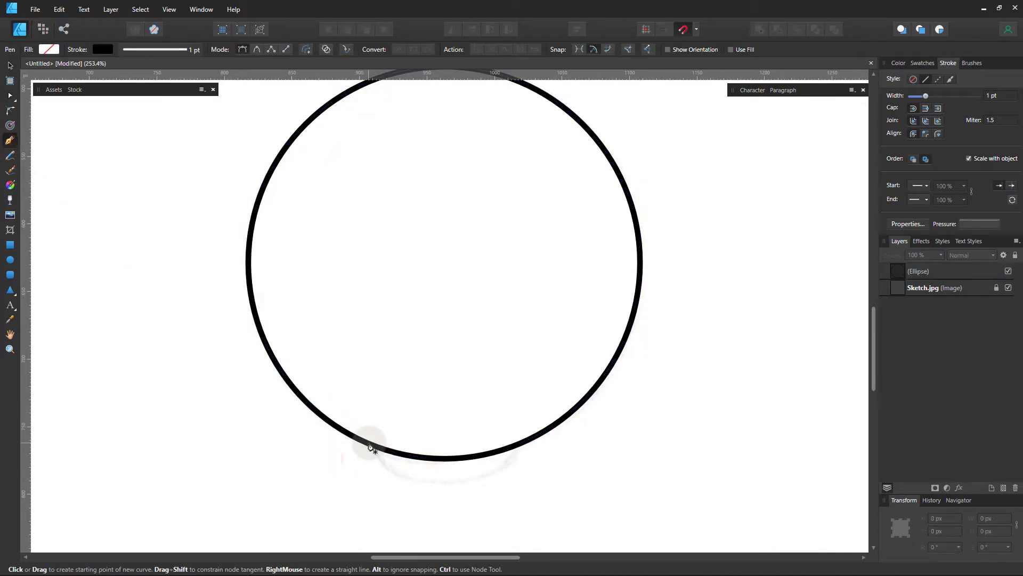
click(369, 443)
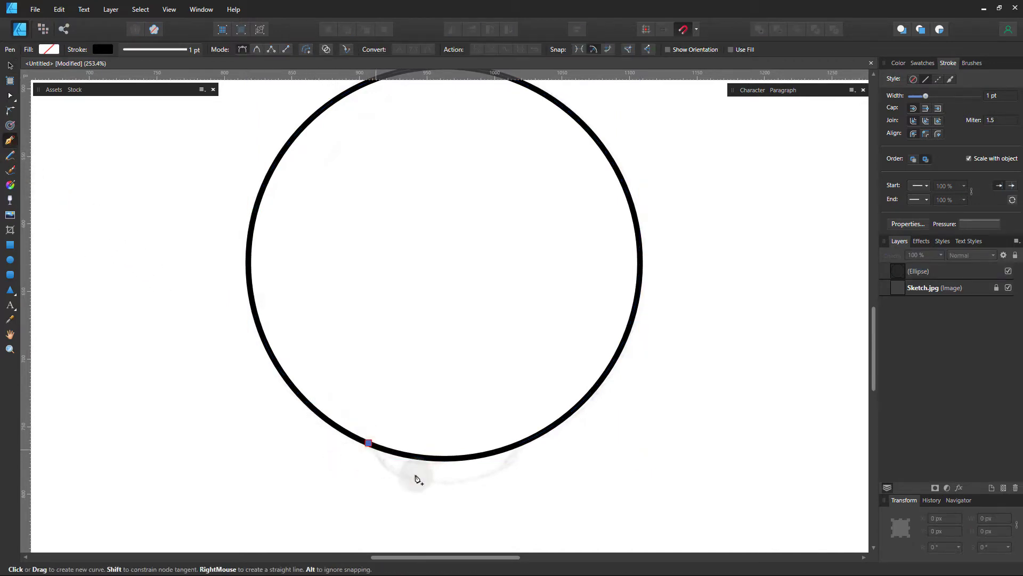
click(526, 441)
mouse_move(432, 442)
mouse_down()
mouse_move(425, 479)
mouse_move(503, 491)
mouse_up()
drag(406, 497, 395, 496)
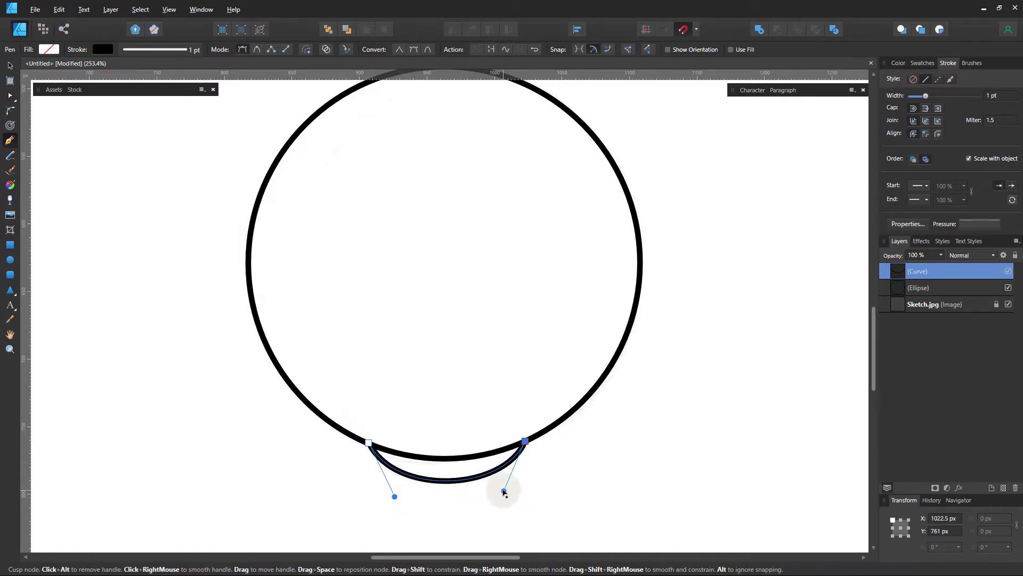
mouse_move(504, 490)
mouse_down()
mouse_move(491, 459)
mouse_move(485, 476)
mouse_up()
Refine the lower arc's middle node and left end with the Node tool.
click(486, 477)
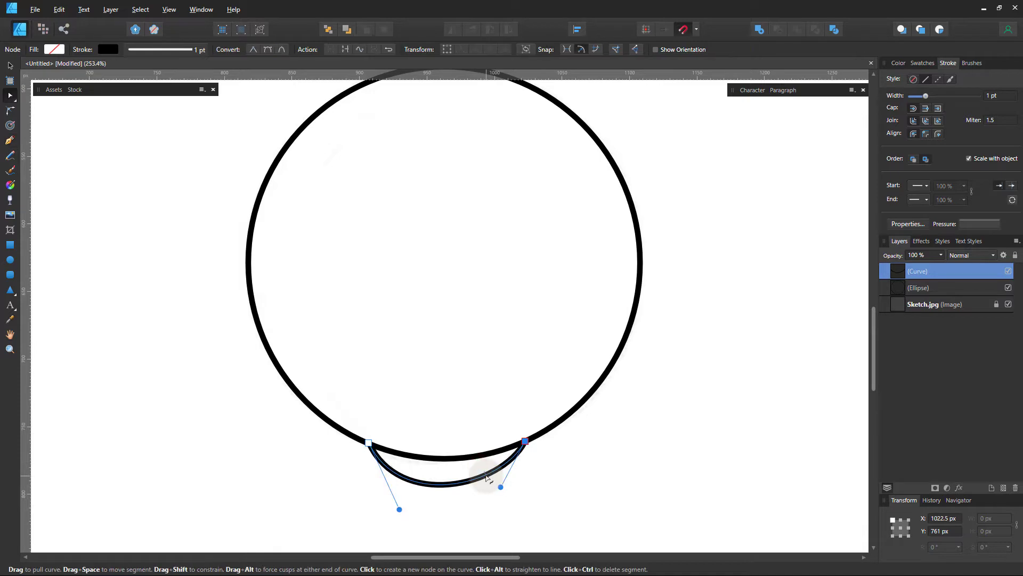
key(a)
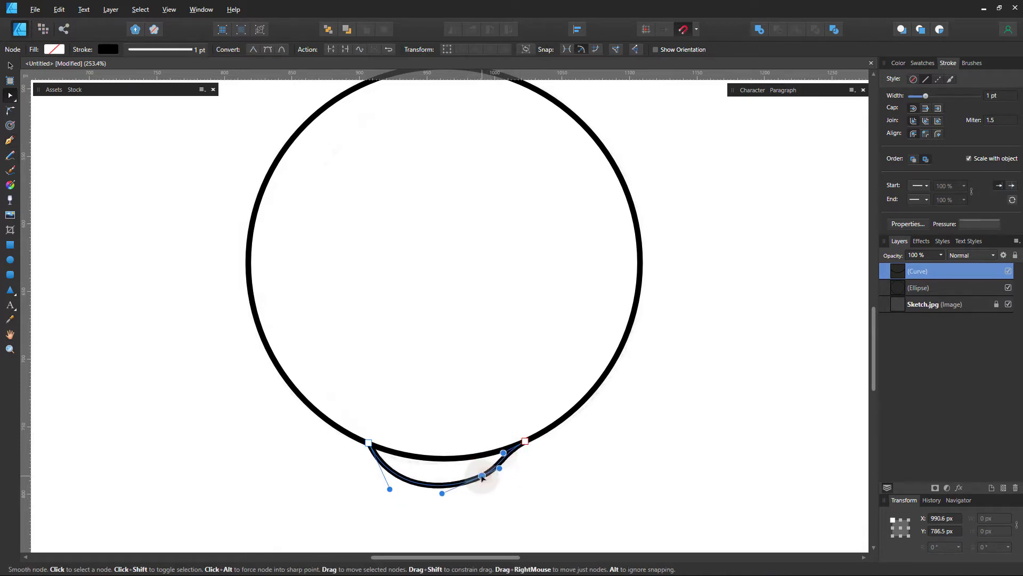
click(484, 477)
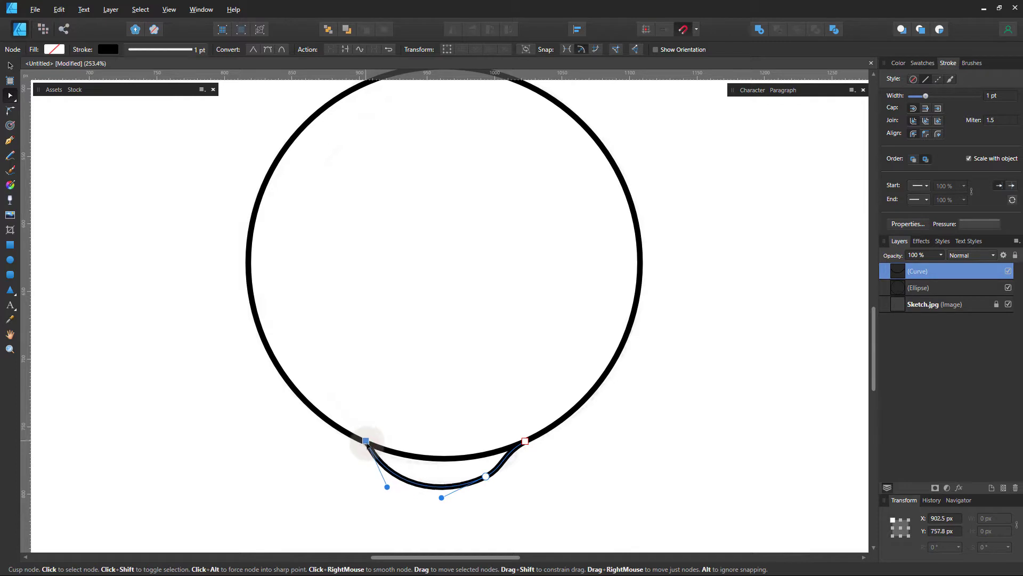
click(486, 474)
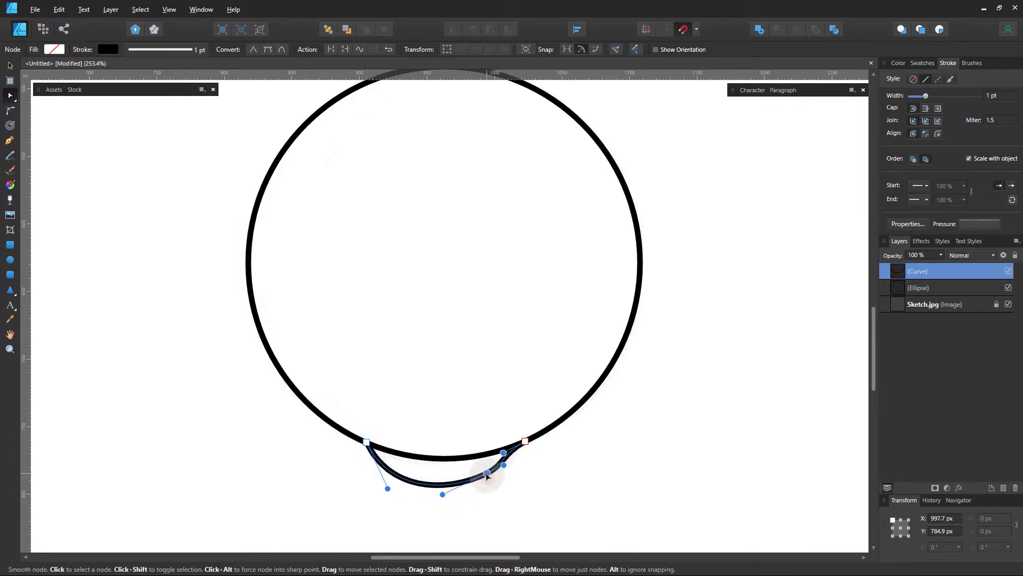
click(530, 475)
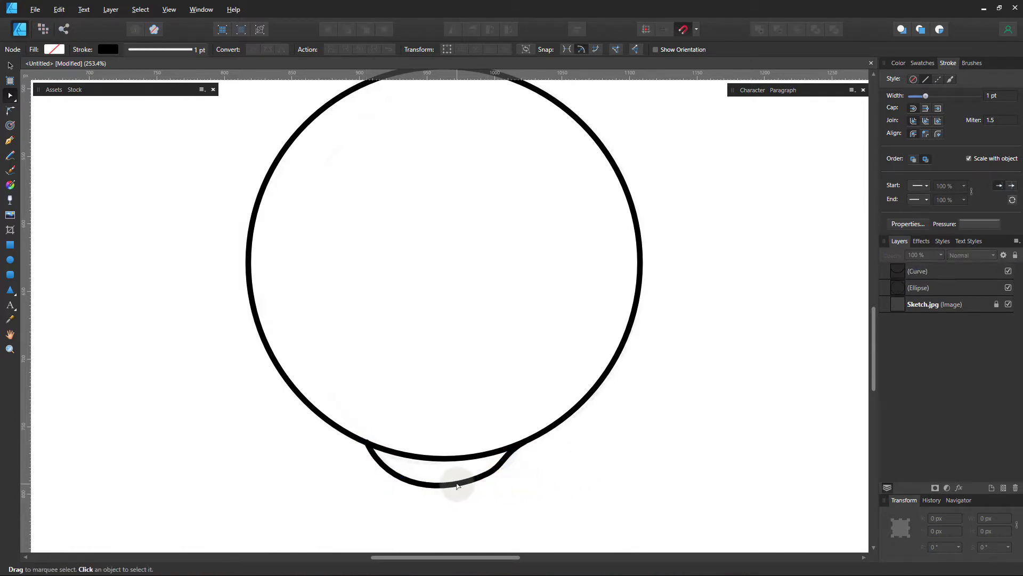
click(487, 474)
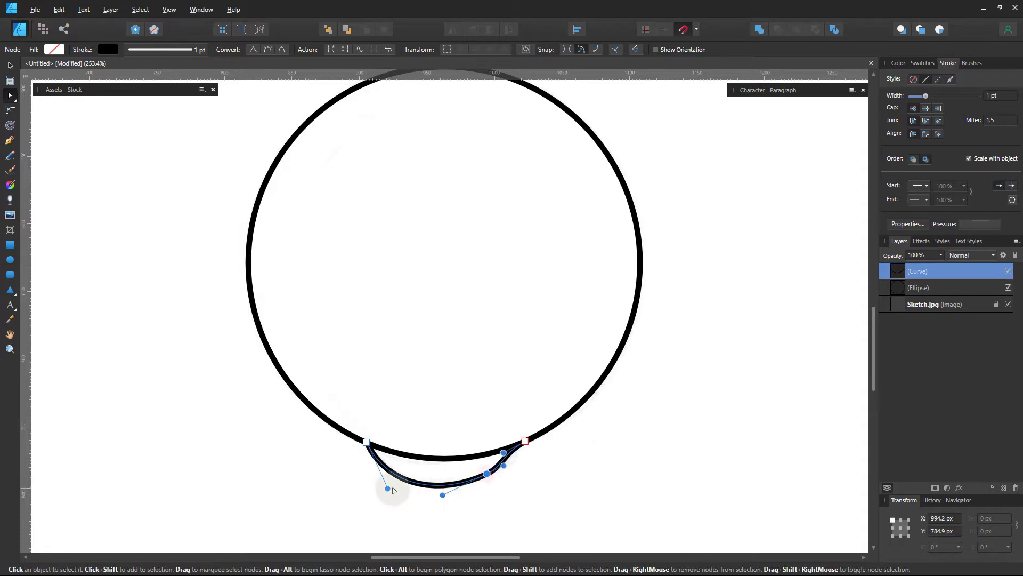
drag(382, 482, 386, 477)
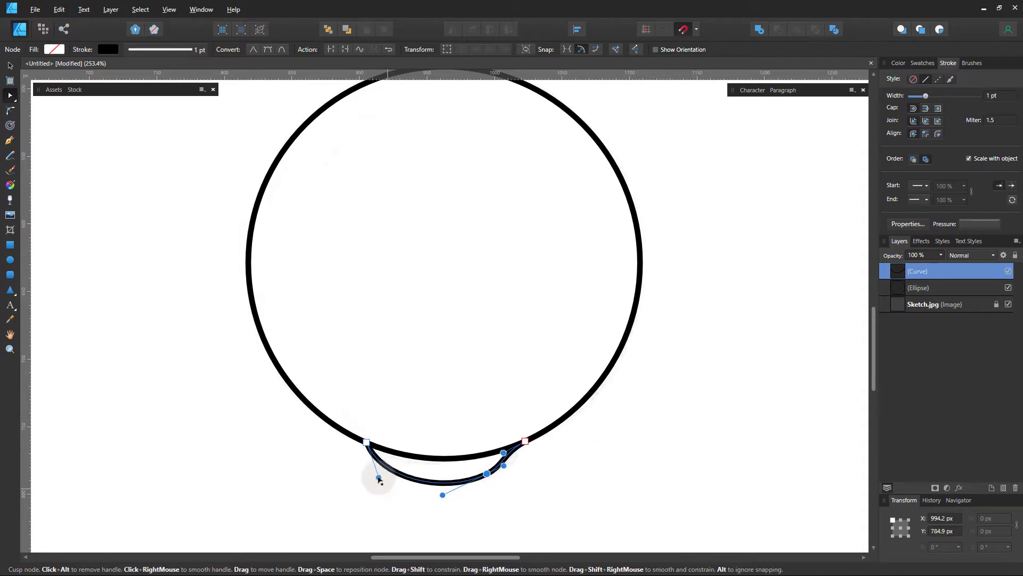
drag(486, 473, 494, 476)
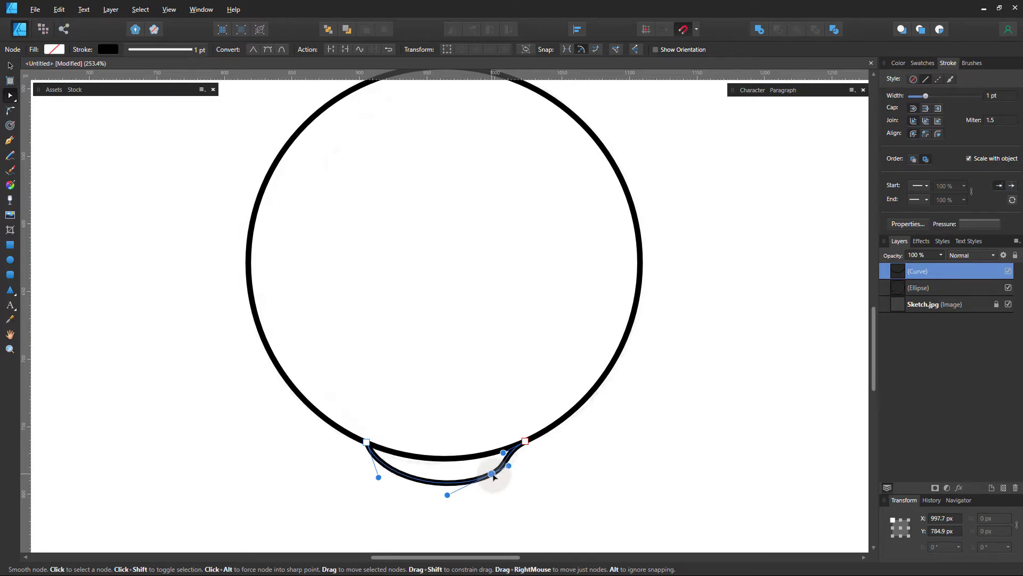
click(552, 479)
Draw a pen arc across the circle's upper edge, bulging up into the top nub.
key(z)
alt+click(601, 446)
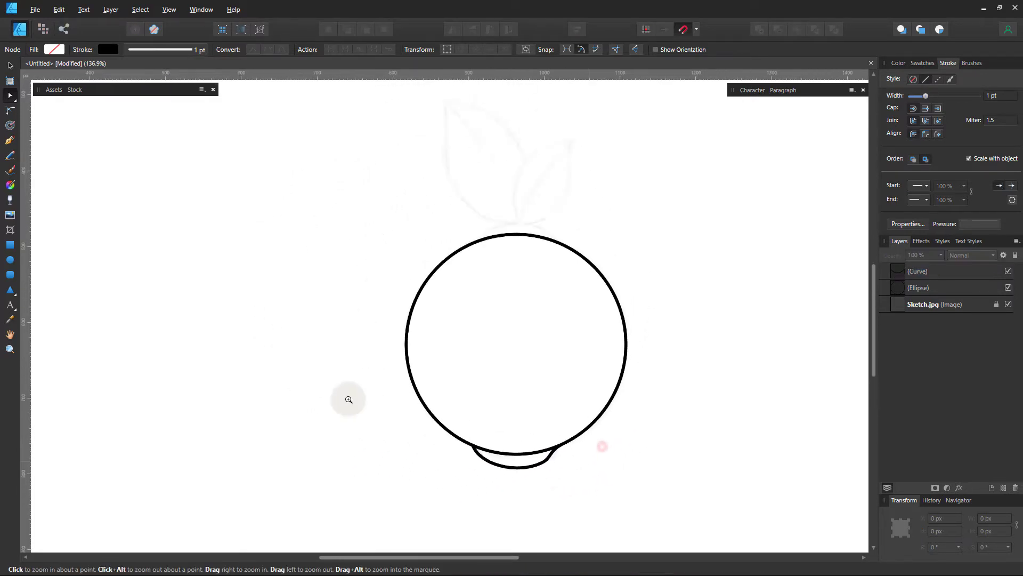
scroll(535, 189, up, 5)
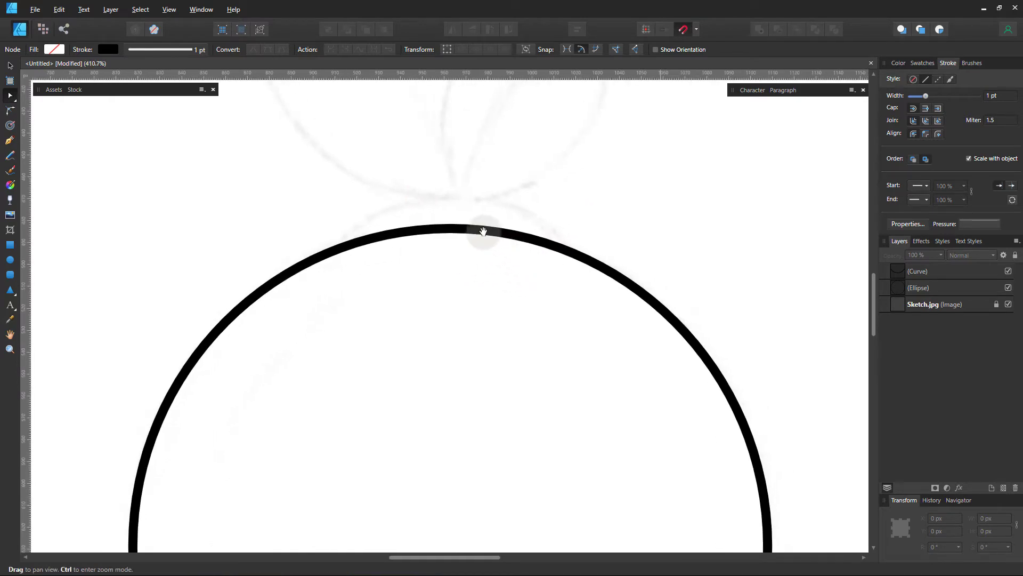
scroll(495, 220, up, 1)
click(9, 140)
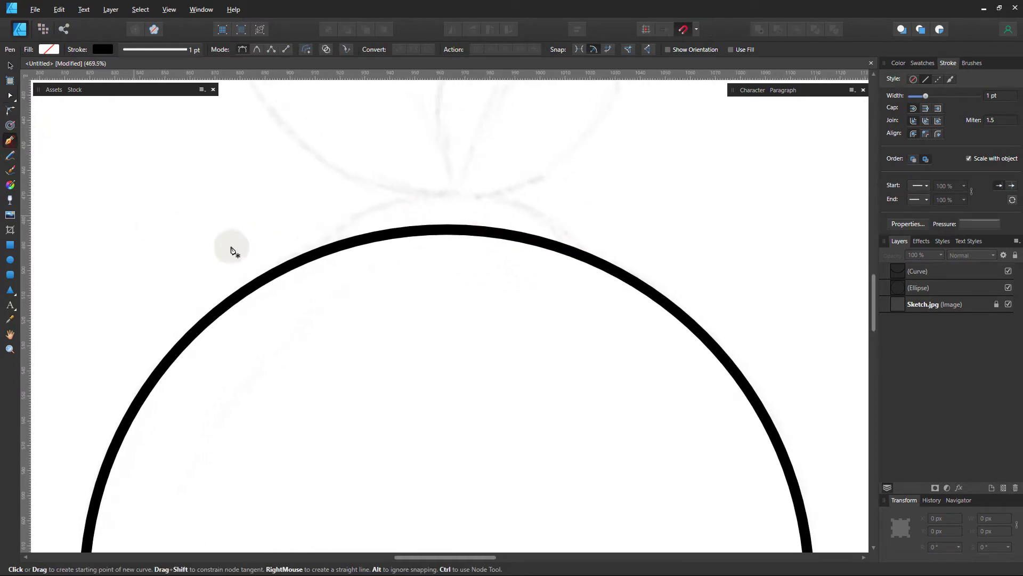
click(314, 256)
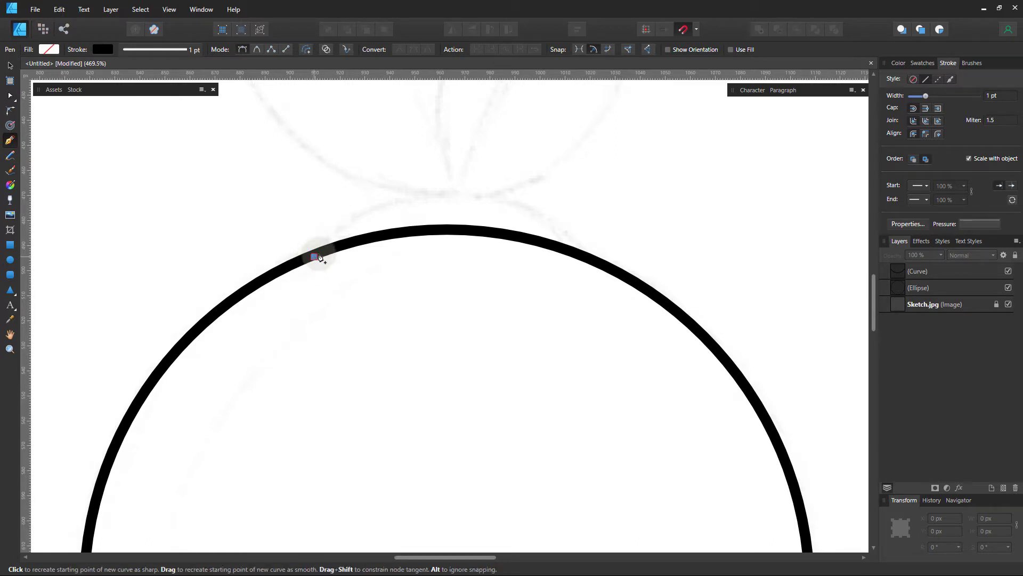
click(610, 267)
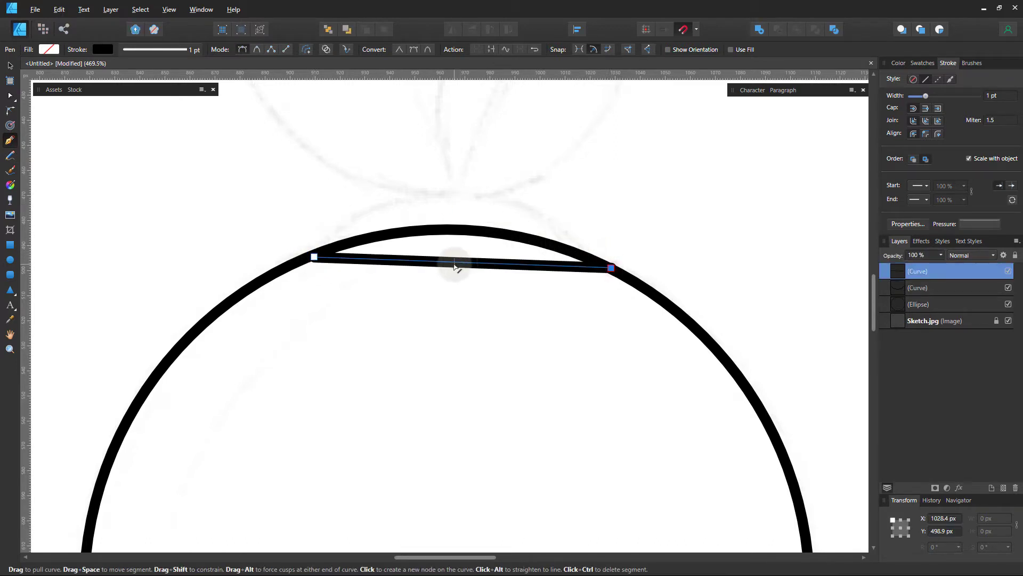
drag(454, 264, 451, 208)
drag(409, 178, 382, 165)
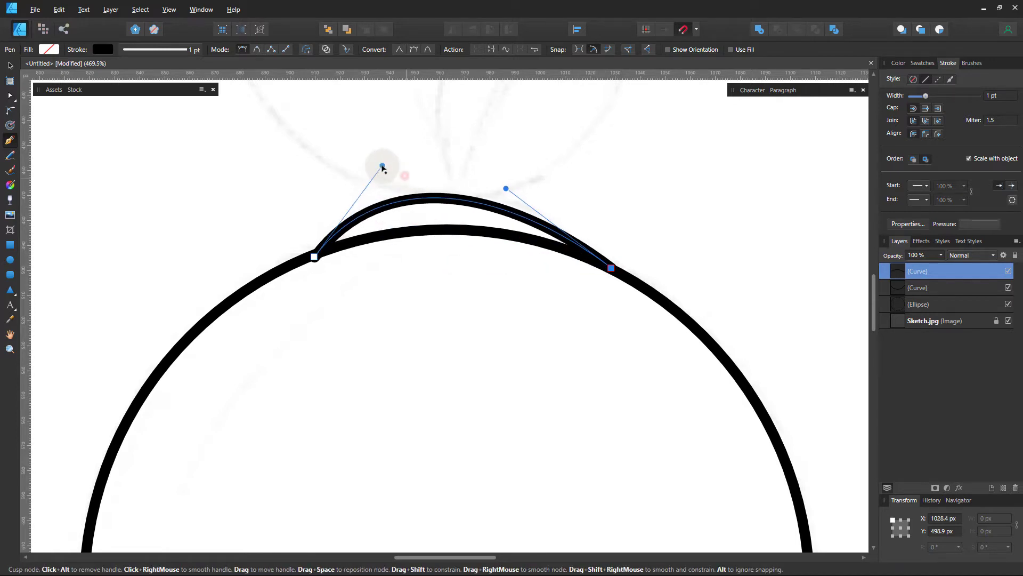
mouse_move(506, 189)
mouse_down()
mouse_move(560, 262)
mouse_move(545, 223)
mouse_move(523, 211)
mouse_move(568, 229)
mouse_up()
Reshape the top bump's start, smooth and end nodes to match the sketch.
key(a)
click(540, 246)
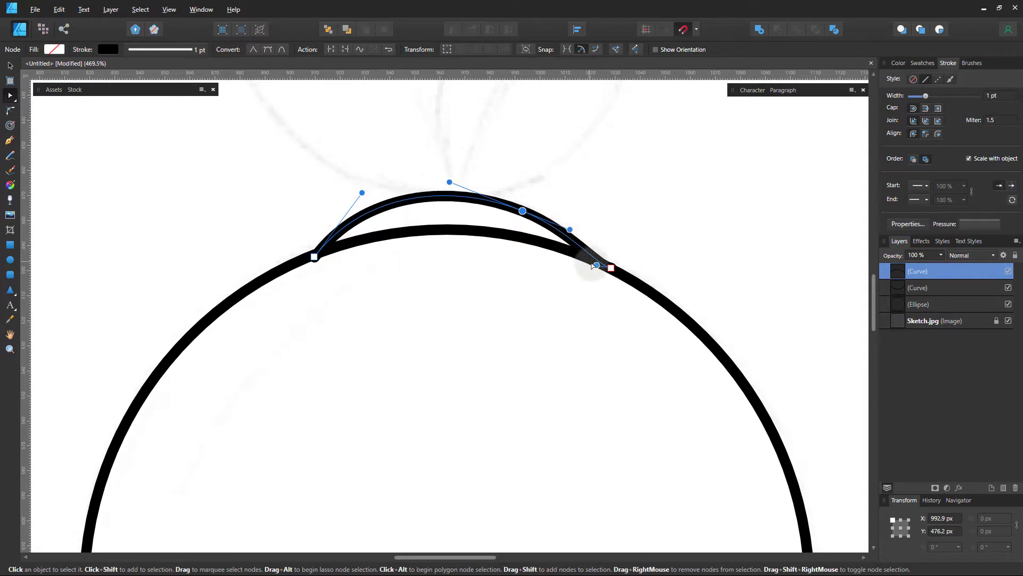
drag(587, 266, 588, 261)
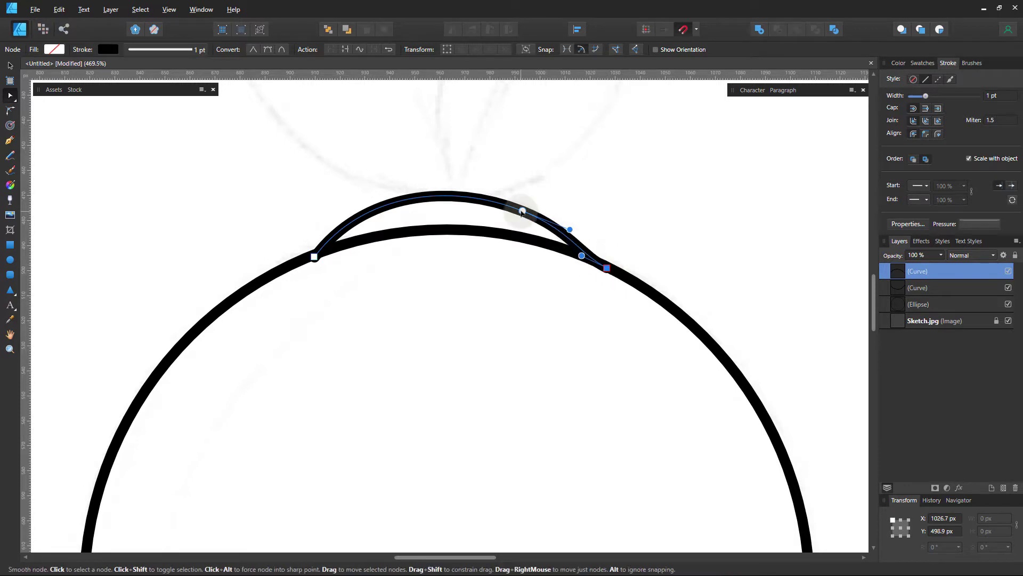
drag(522, 211, 519, 206)
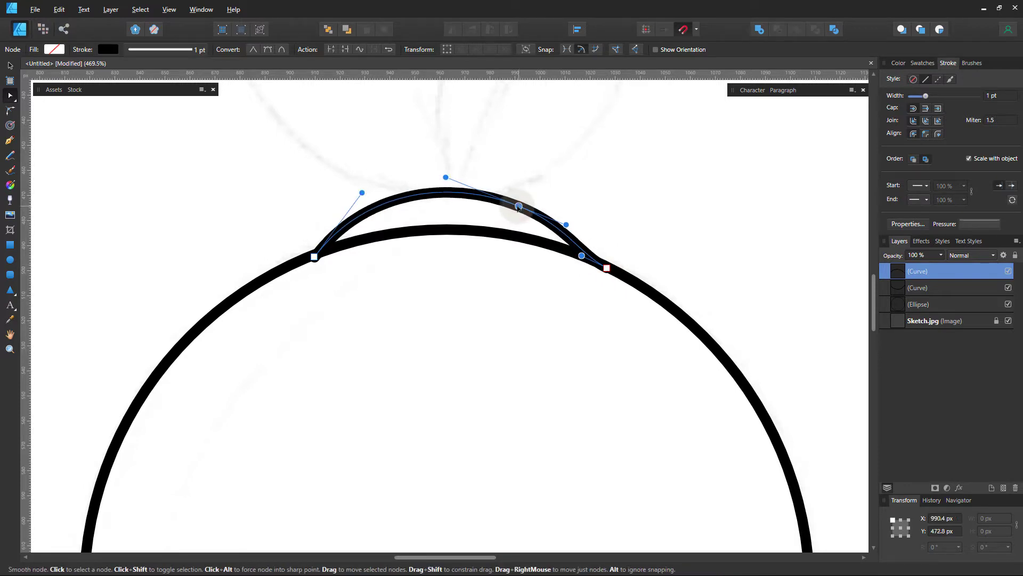
drag(314, 256, 310, 254)
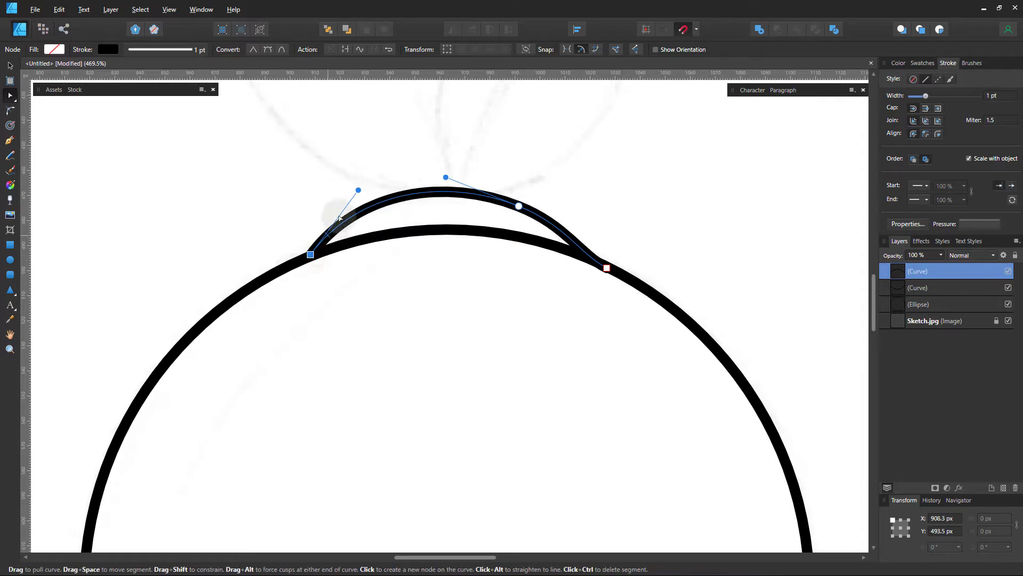
drag(358, 190, 378, 197)
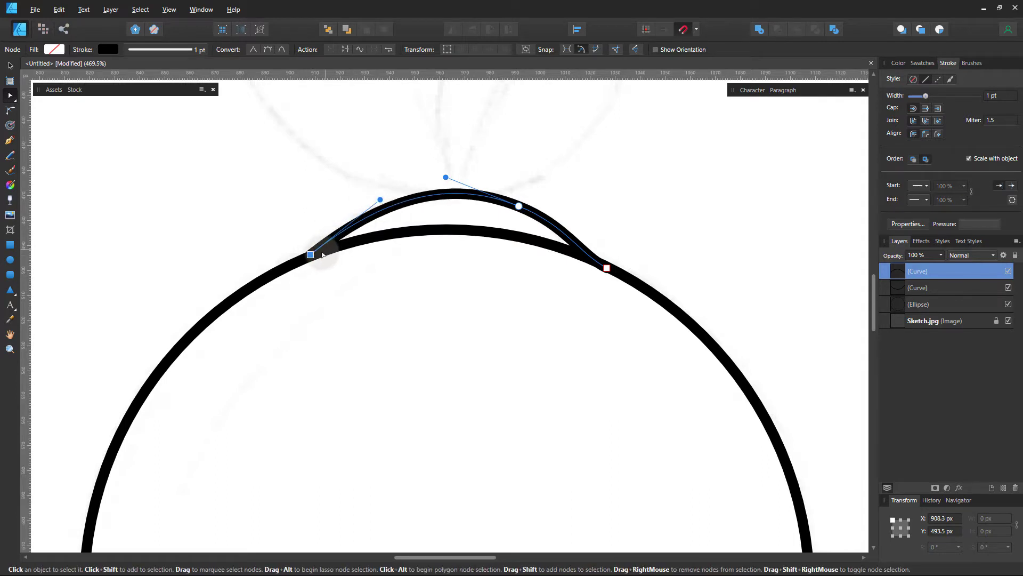
drag(310, 254, 318, 254)
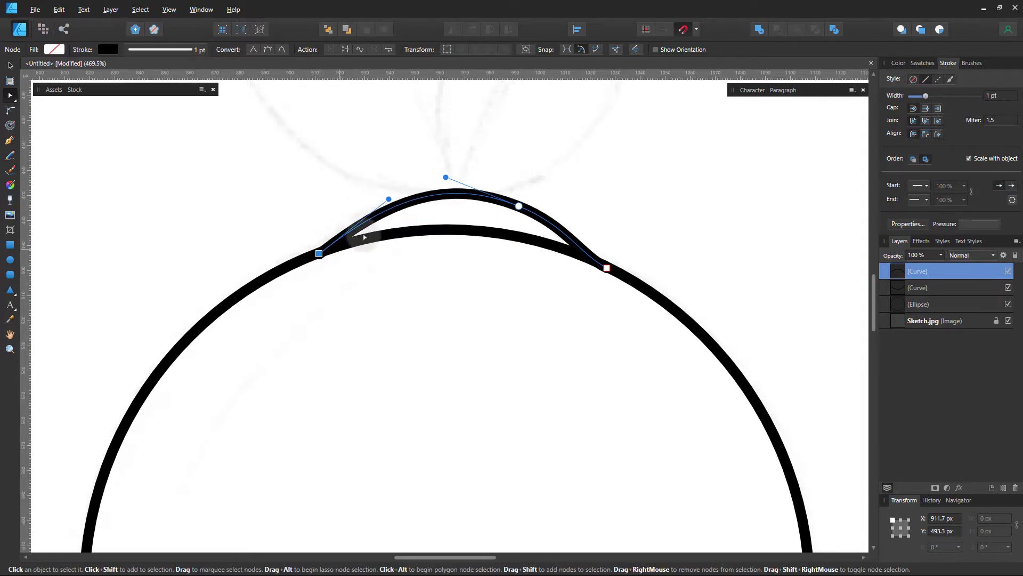
mouse_move(446, 177)
mouse_down()
mouse_move(437, 179)
mouse_move(447, 172)
mouse_up()
click(637, 238)
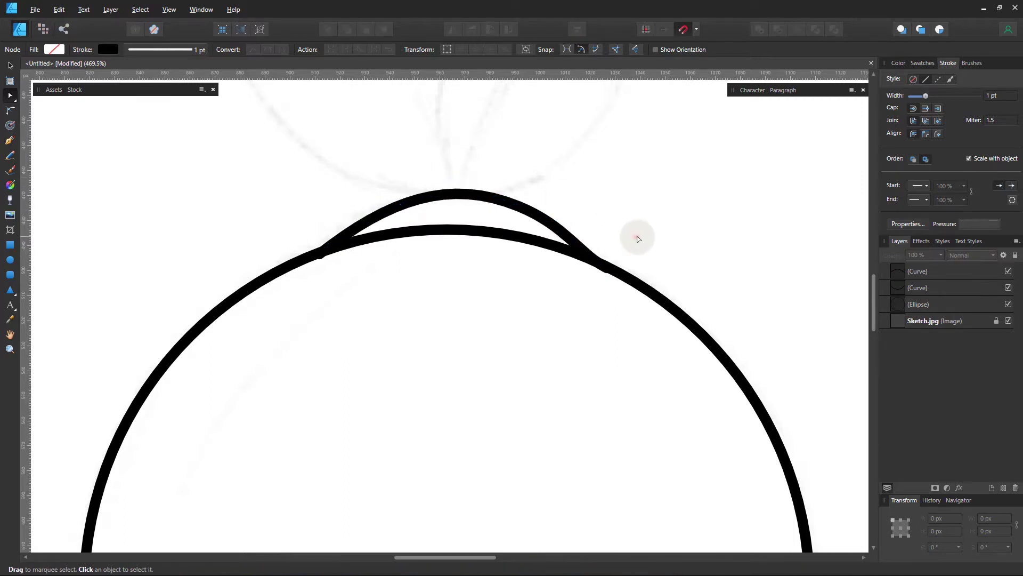
mouse_move(637, 238)
mouse_down()
mouse_move(235, 176)
mouse_move(167, 199)
mouse_move(262, 192)
mouse_move(555, 223)
mouse_move(585, 253)
mouse_up()
Close the top bump with a straight segment across the circle.
click(585, 253)
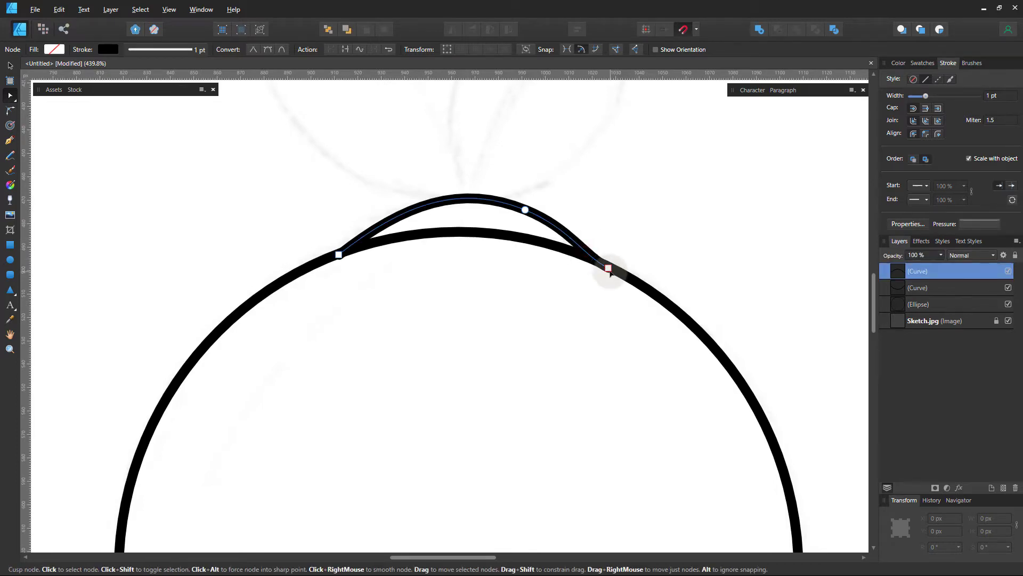
key(p)
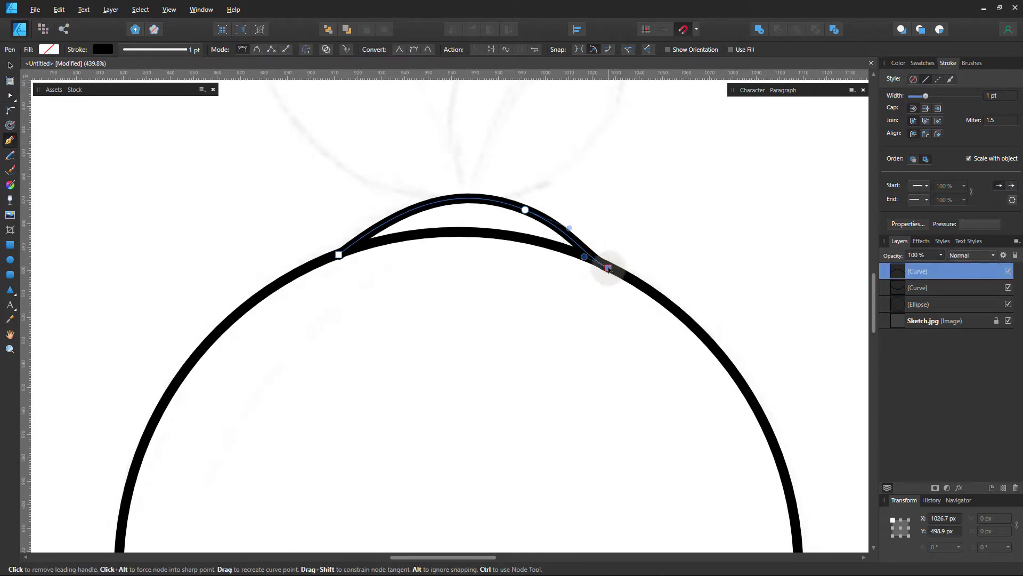
click(339, 255)
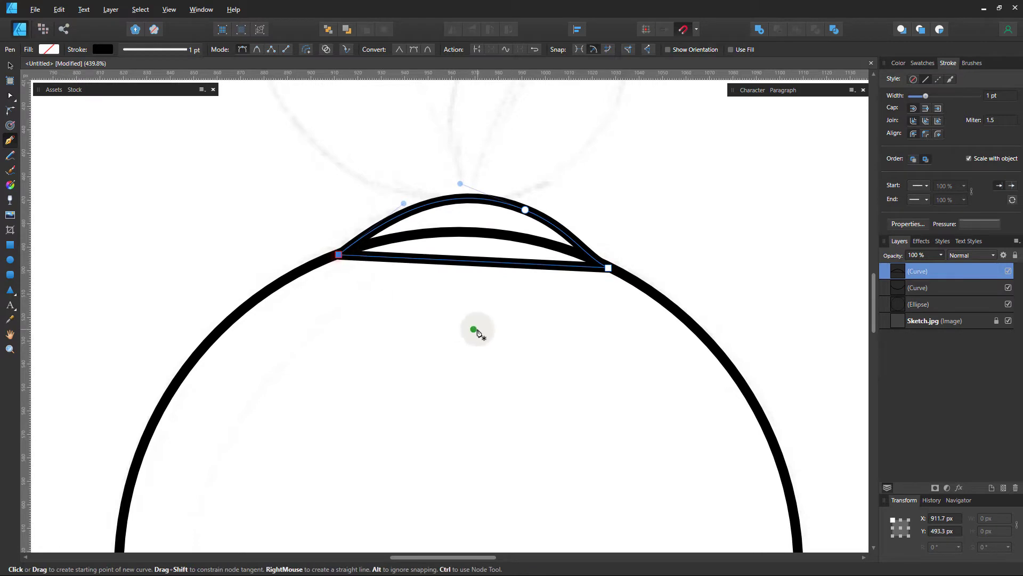
drag(521, 339, 214, 246)
scroll(528, 222, down, 3)
scroll(587, 336, up, 4)
scroll(533, 419, up, 1)
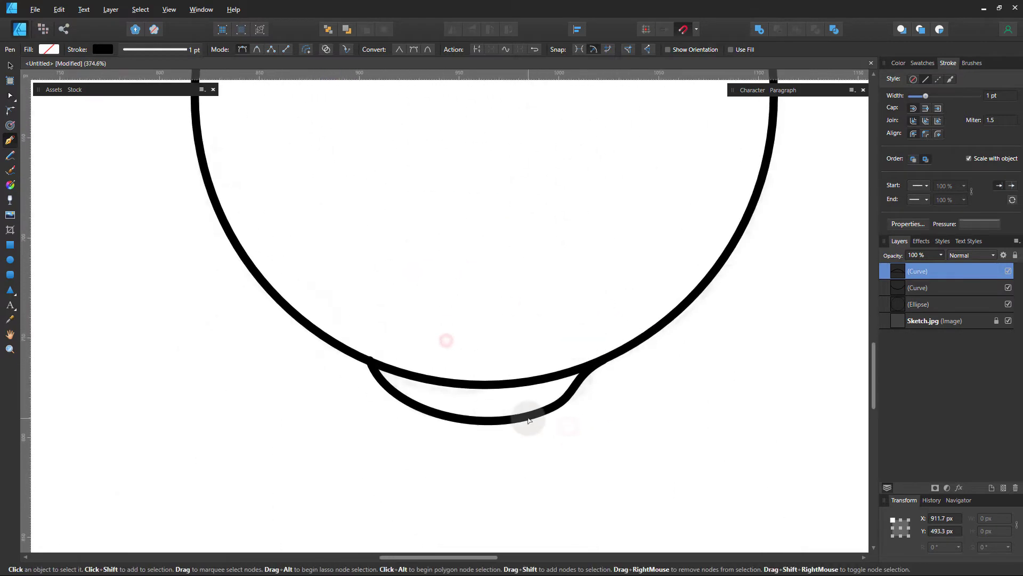
Close the bottom bump with a straight segment from its end node.
click(531, 419)
click(604, 359)
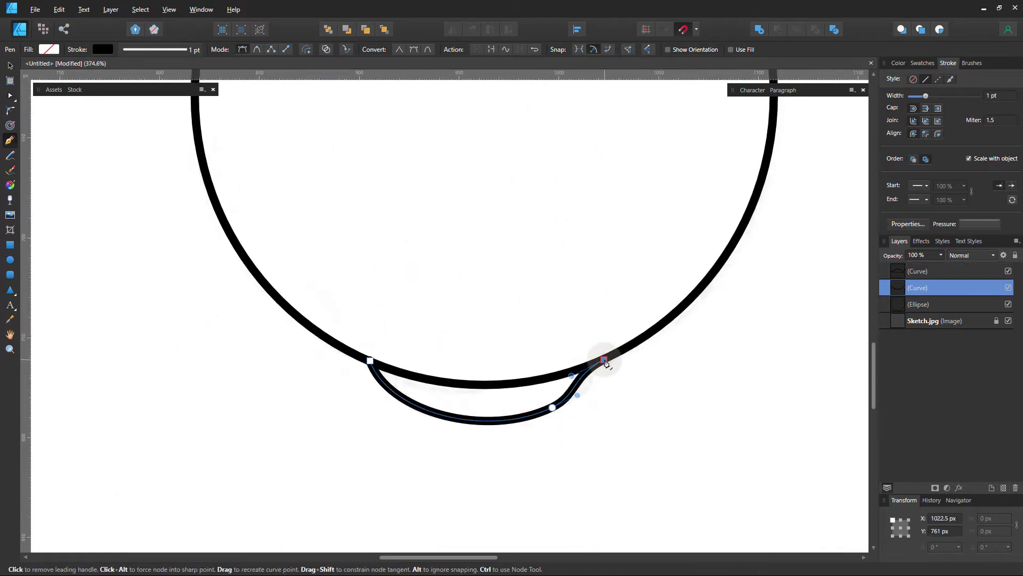
click(370, 361)
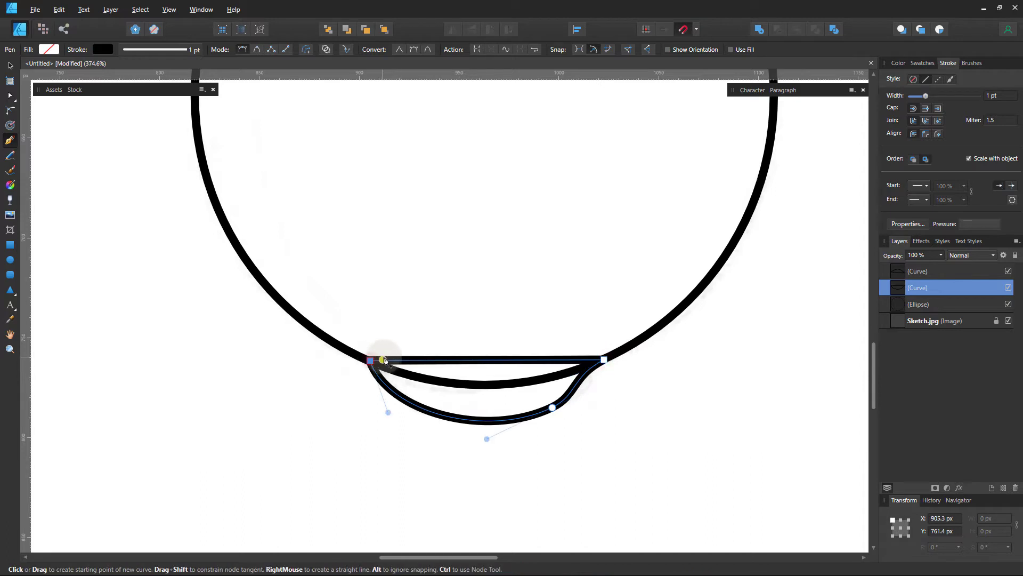
key(z)
scroll(624, 368, down, 3)
drag(585, 313, 494, 358)
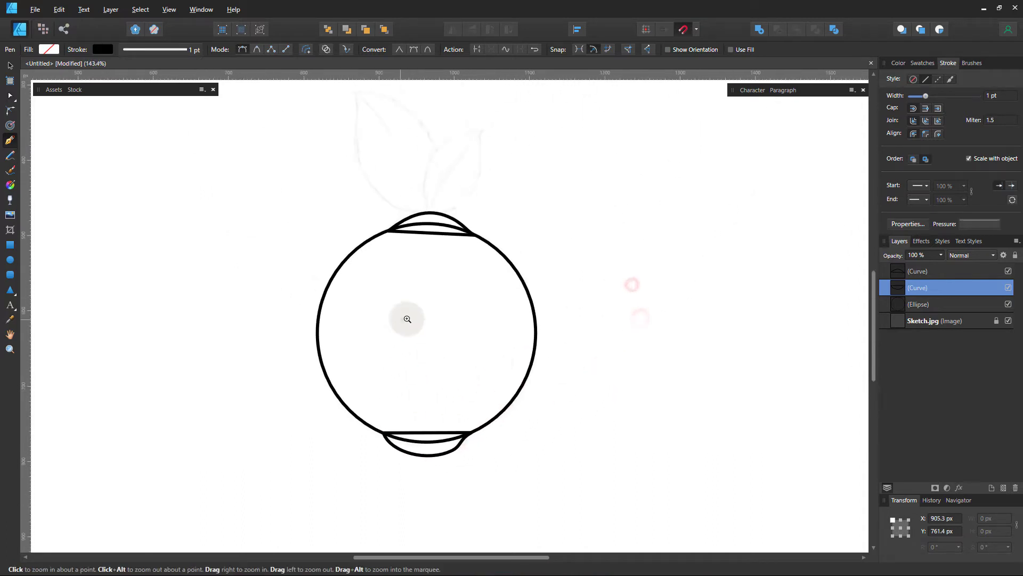
Select the ellipse and both bump curves and combine them with Boolean Add.
key(v)
shift+click(566, 264)
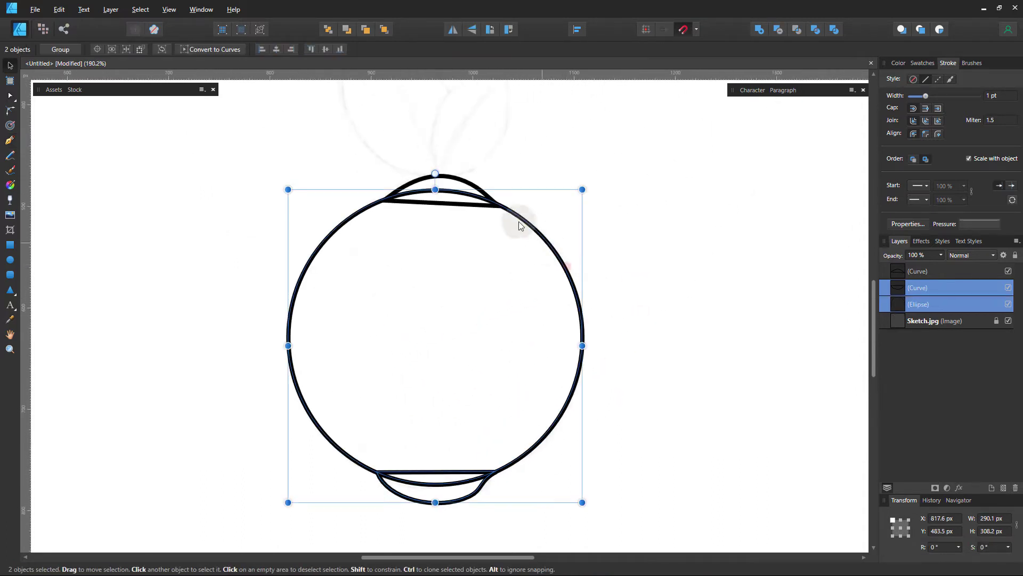
shift+click(490, 199)
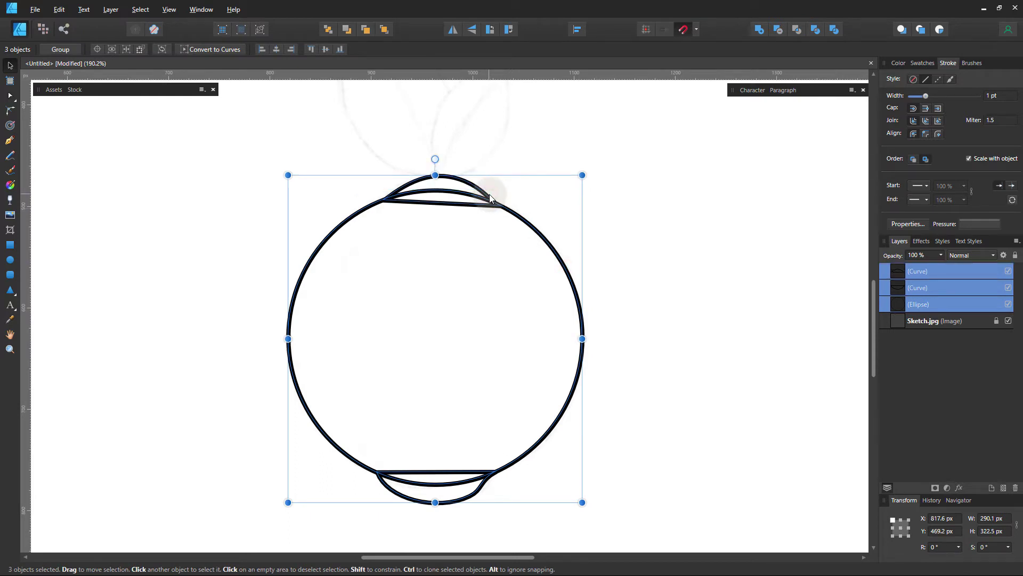
click(755, 31)
key(z)
click(396, 269)
mouse_move(454, 261)
mouse_down()
mouse_move(453, 355)
mouse_move(452, 320)
mouse_move(427, 313)
mouse_up()
key(v)
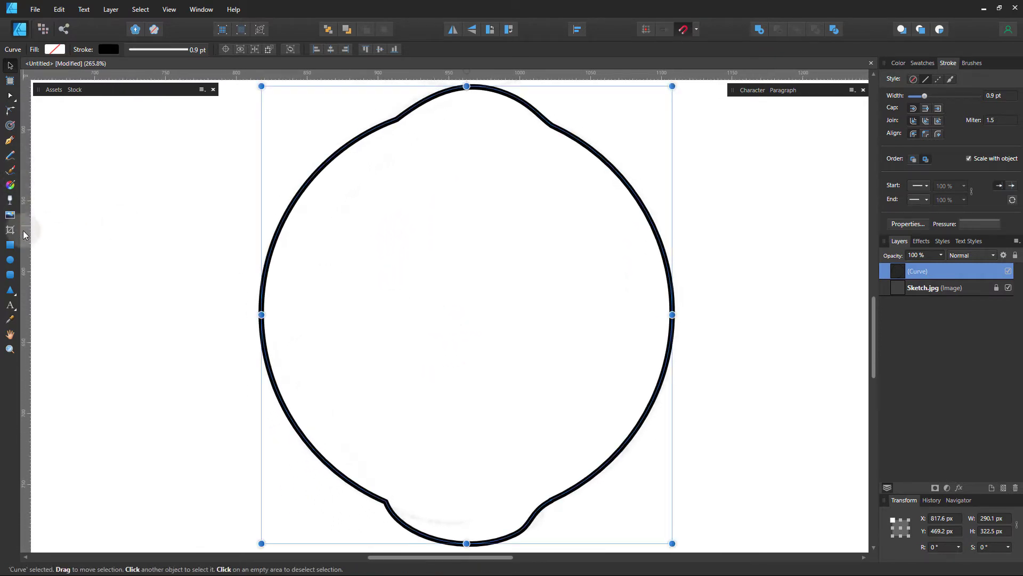
Draw a new circle inside the lemon, resize it to 290.1 px, and convert it to curves.
click(11, 260)
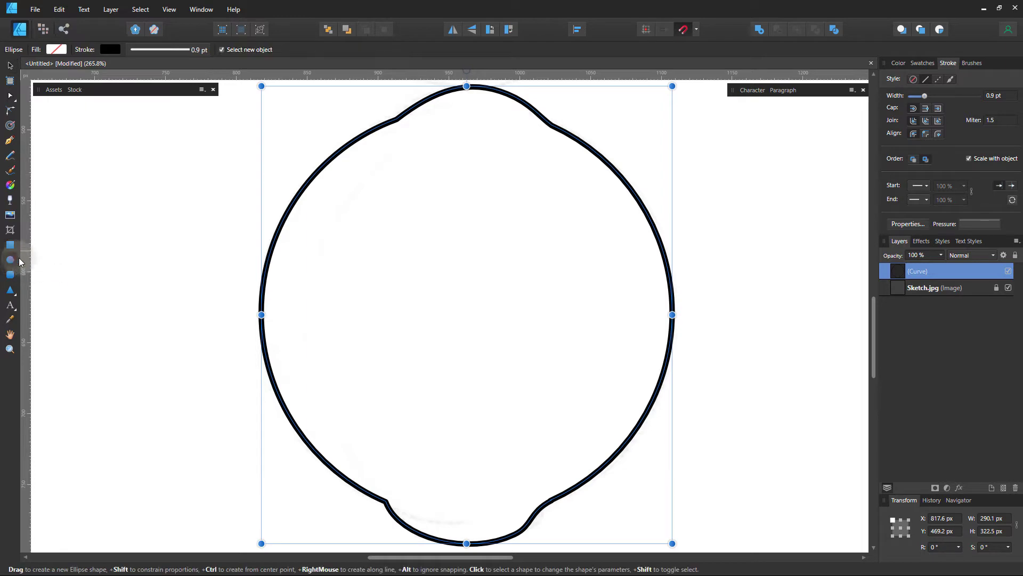
click(448, 321)
drag(330, 166, 674, 486)
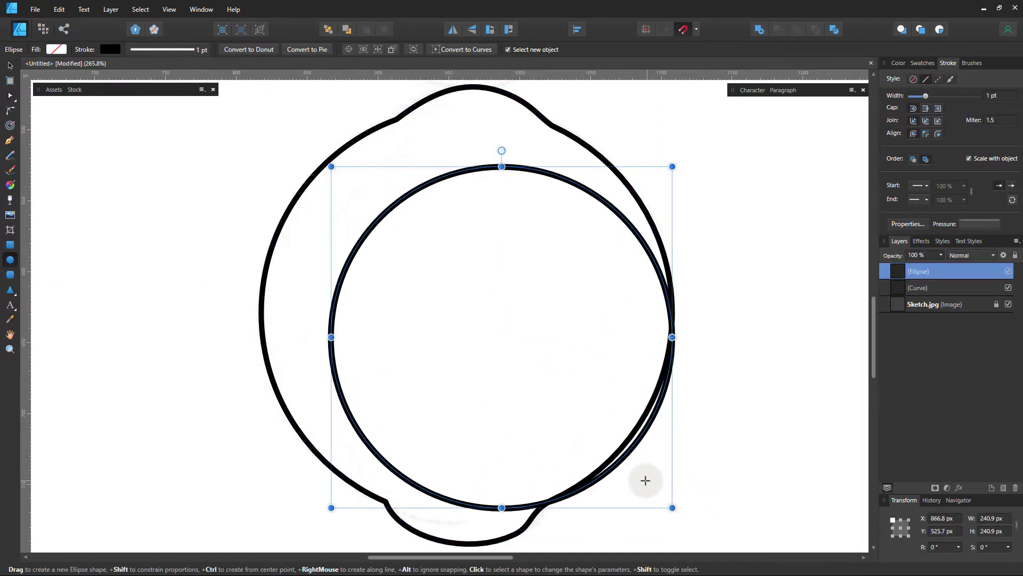
key(v)
drag(369, 440, 313, 445)
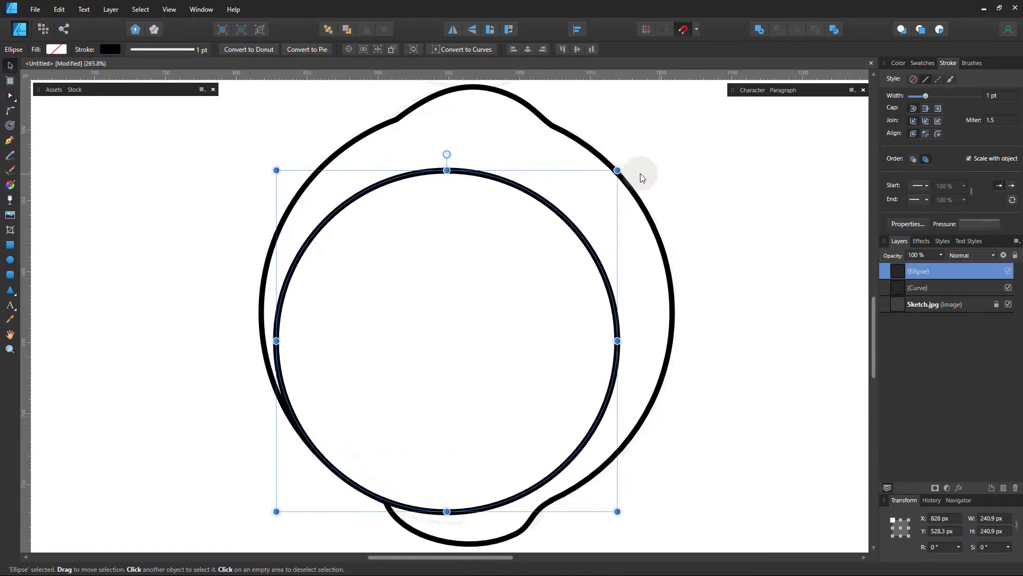
drag(617, 170, 690, 121)
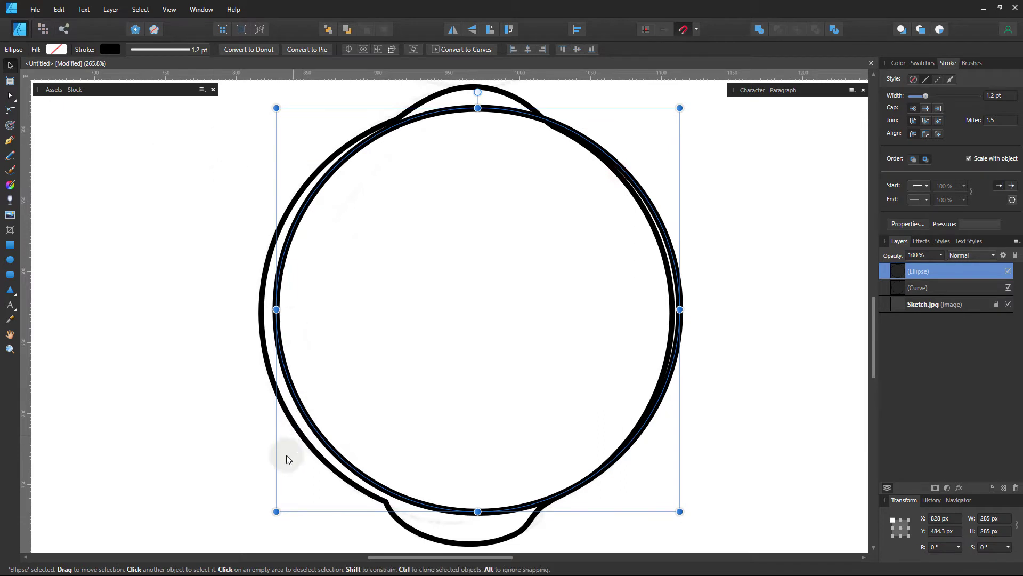
drag(275, 506, 256, 514)
drag(679, 525, 673, 518)
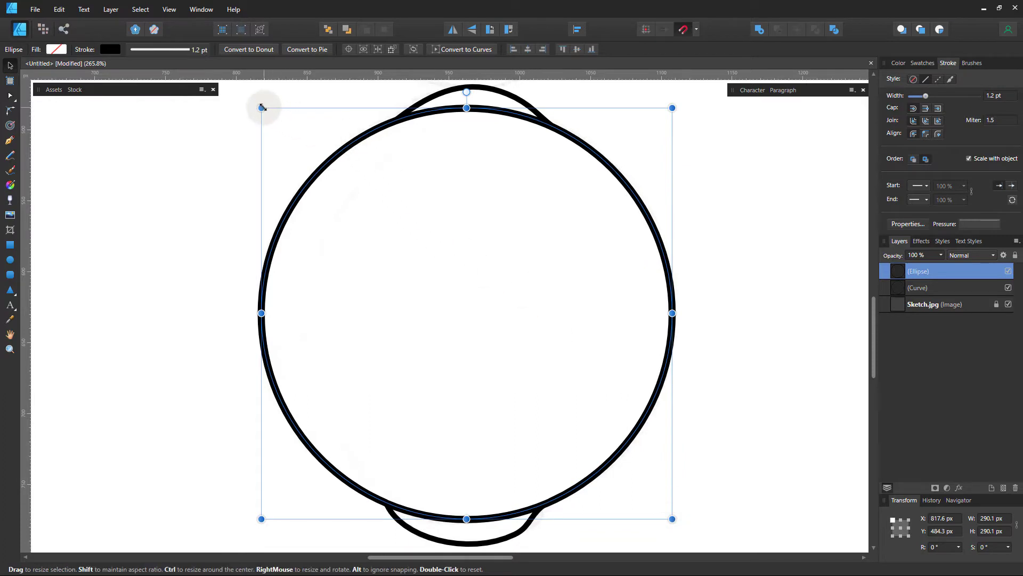
drag(261, 108, 261, 108)
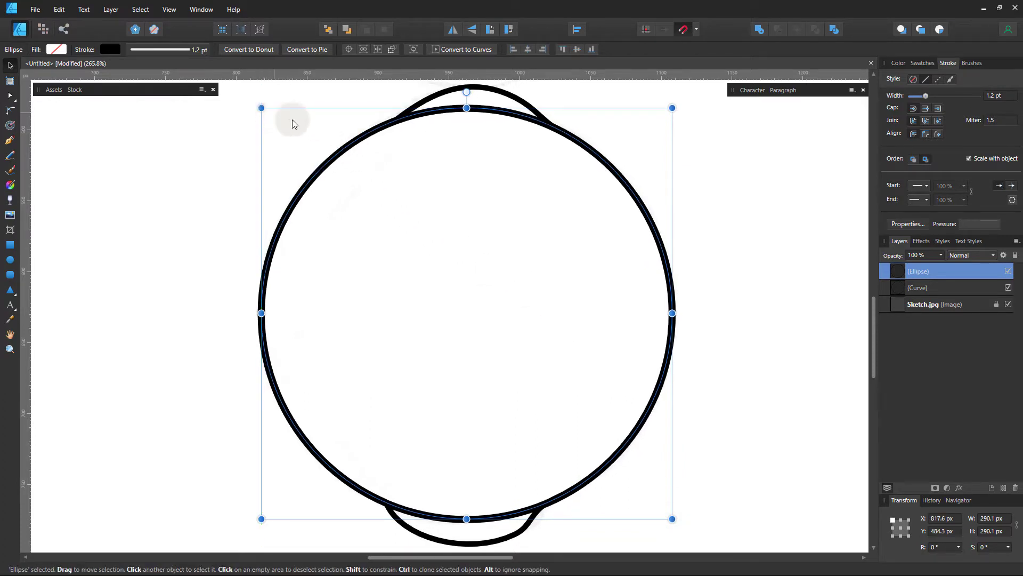
click(463, 49)
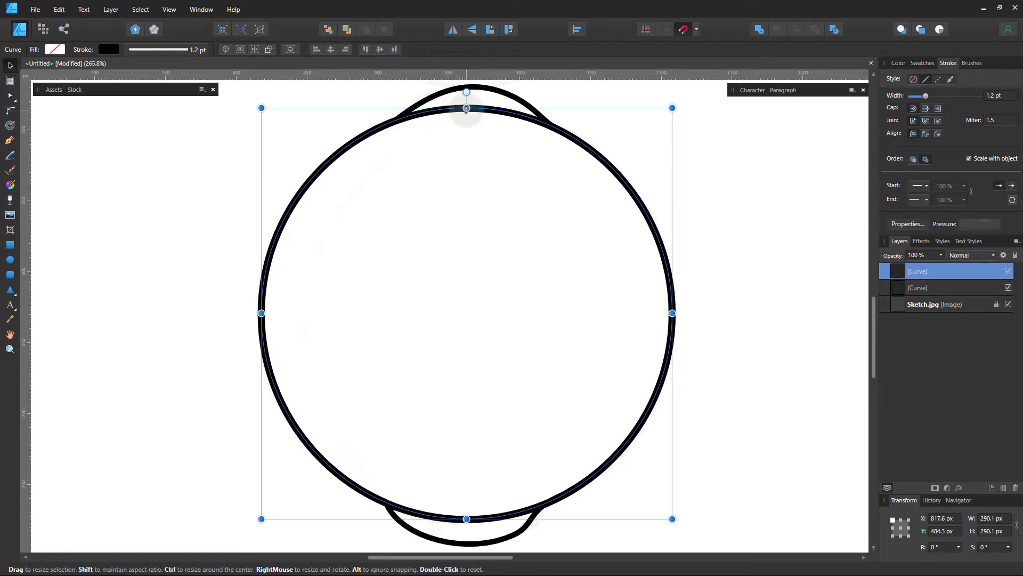
Break the circle at its top and bottom nodes and delete the right half.
key(a)
click(466, 108)
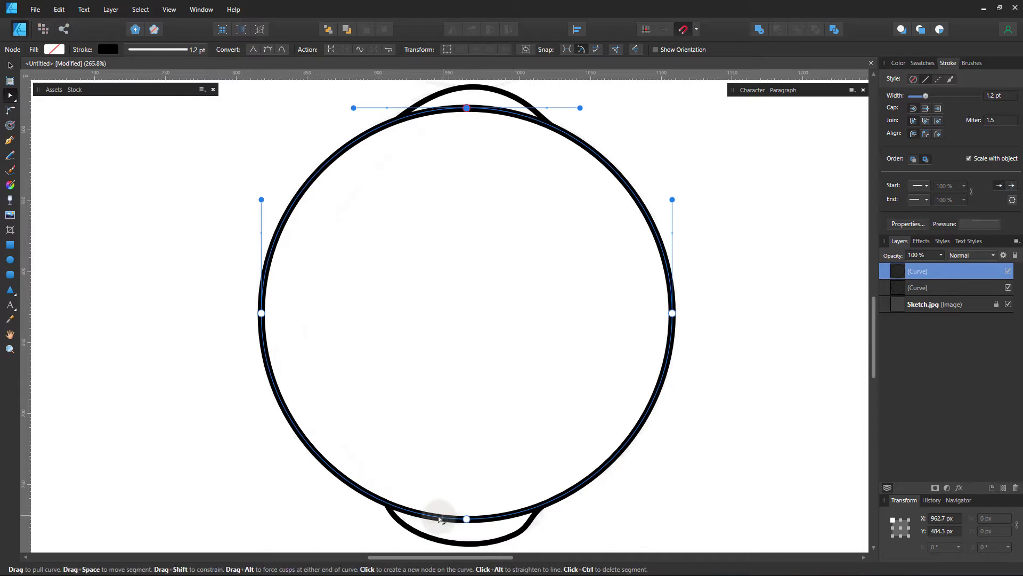
shift+click(467, 520)
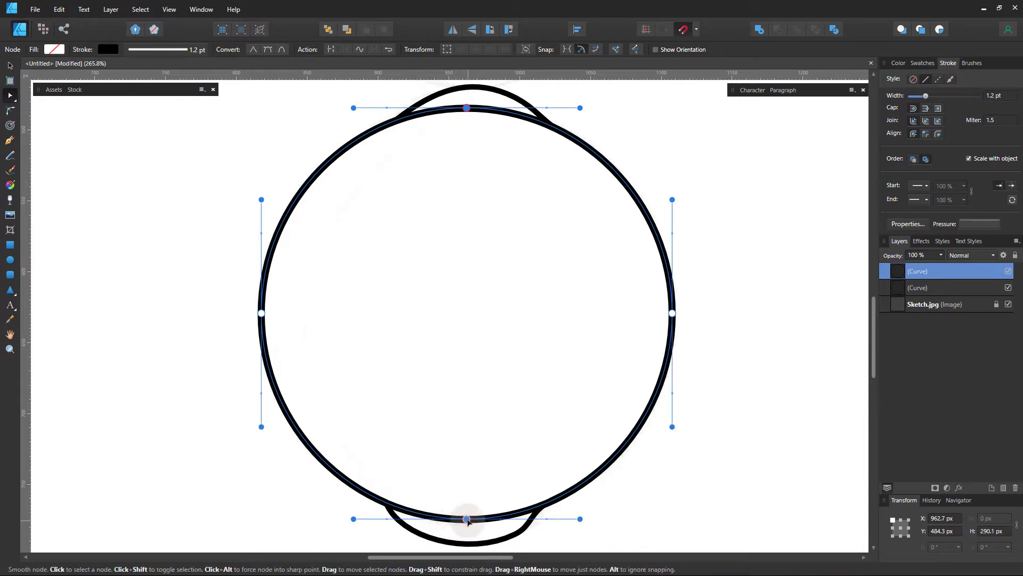
click(330, 49)
key(v)
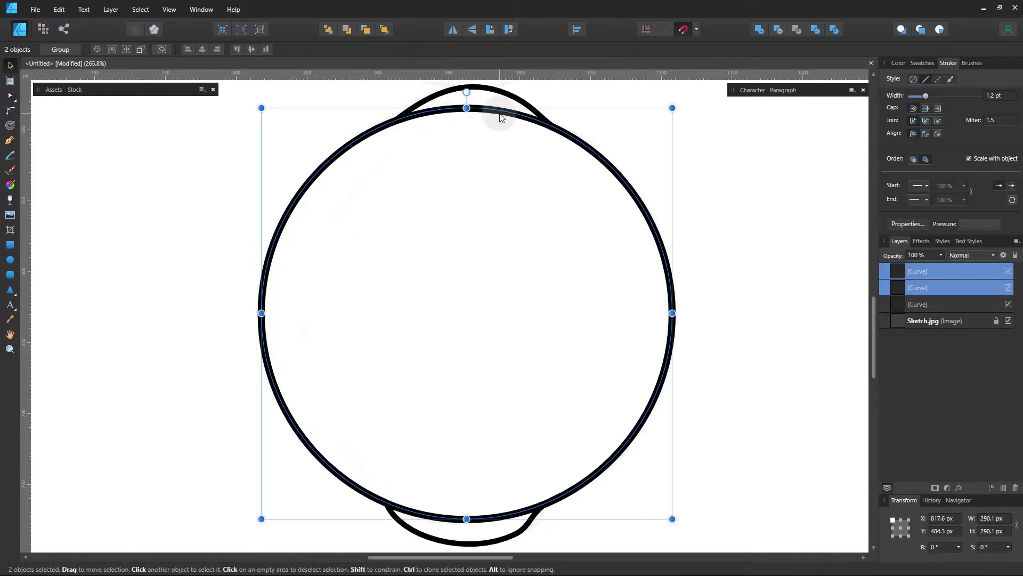
drag(508, 113, 560, 146)
key(Delete)
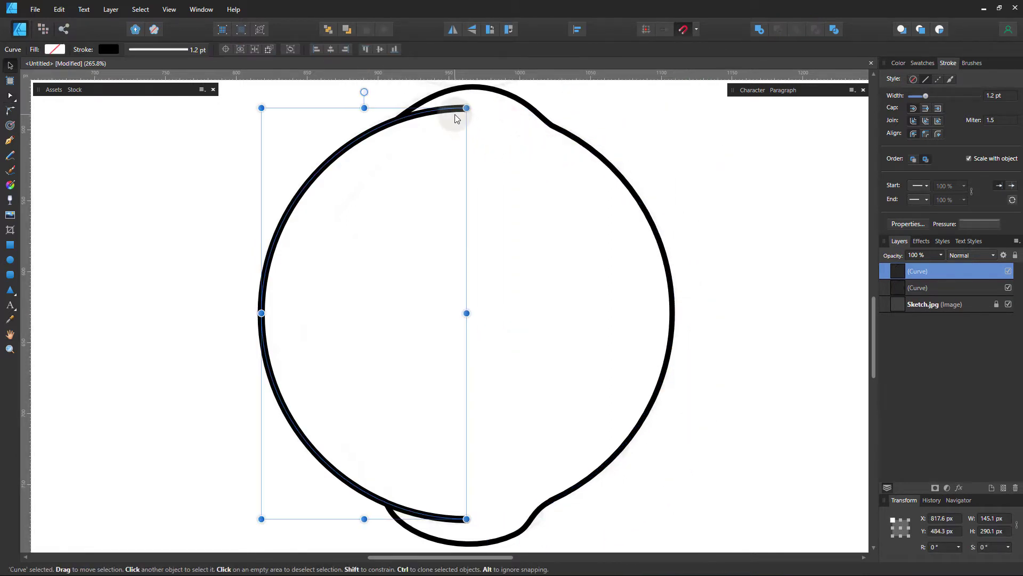
Edit the stroke pressure profile so the arc thins toward its left end.
click(983, 221)
click(951, 236)
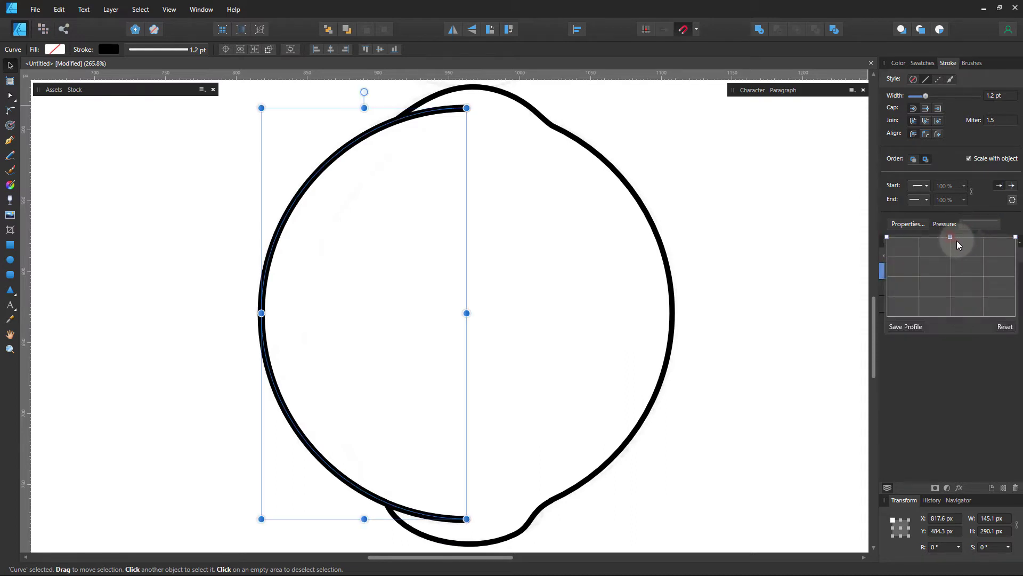
mouse_move(887, 237)
mouse_down()
mouse_move(887, 286)
mouse_move(859, 313)
mouse_move(853, 260)
mouse_up()
Taper both stroke ends and nudge the arc's lower end node up slightly.
drag(851, 291, 850, 319)
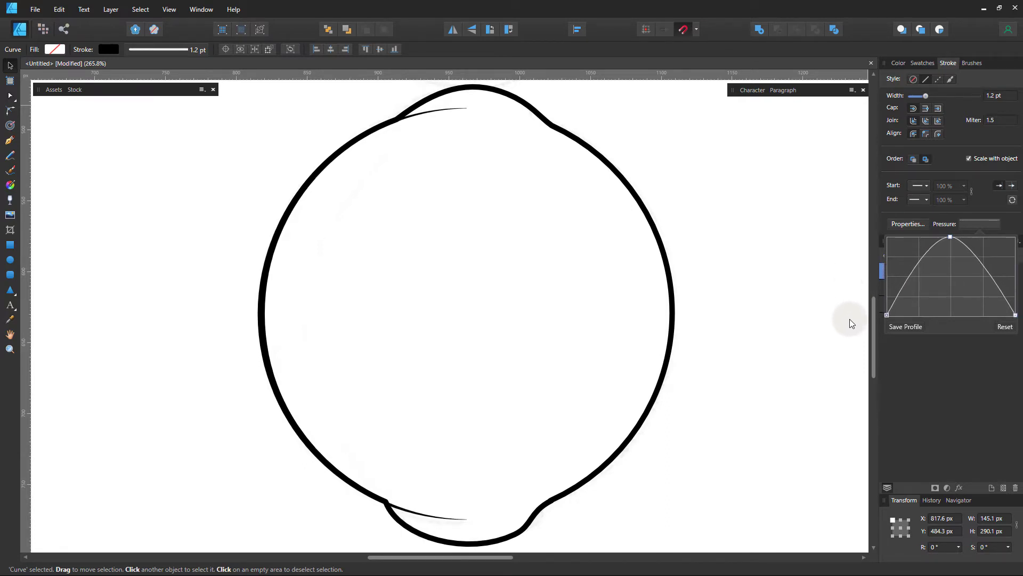
key(z)
mouse_move(488, 486)
mouse_down()
mouse_move(494, 418)
mouse_move(508, 404)
mouse_move(440, 427)
mouse_up()
key(a)
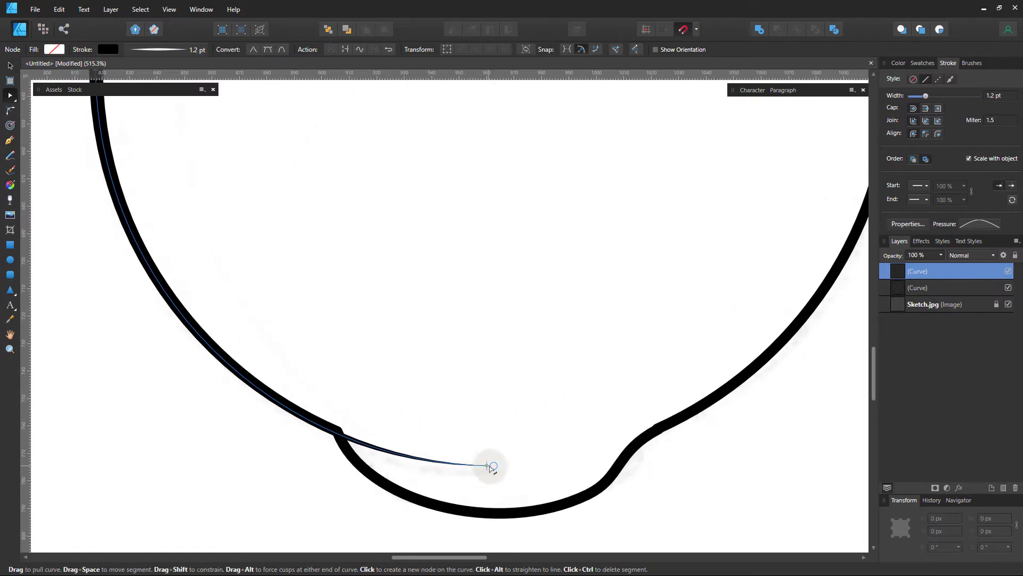
click(494, 465)
drag(494, 465, 494, 460)
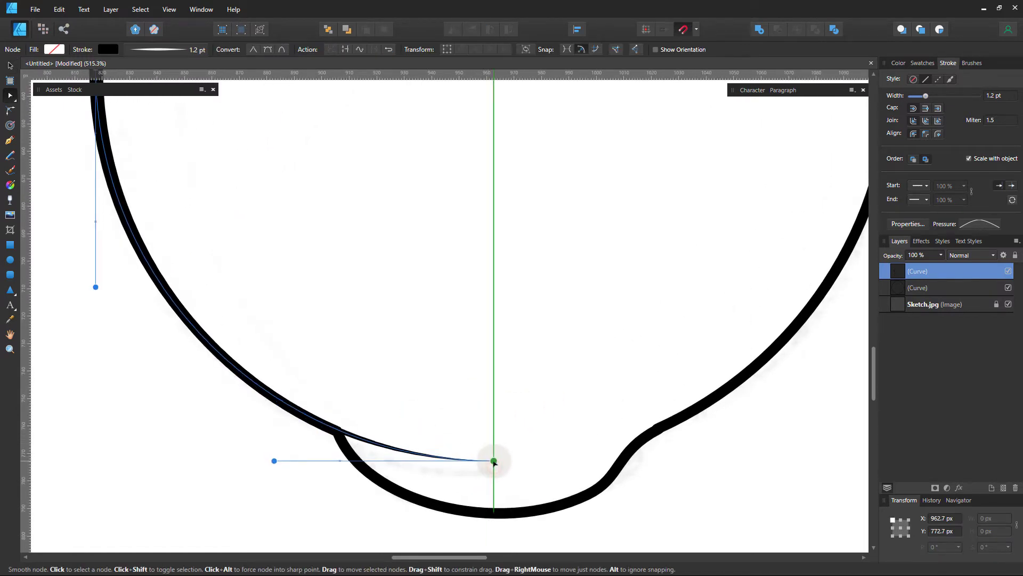
Inspect the arc's top end node near the top of the lemon.
scroll(453, 416, down, 5)
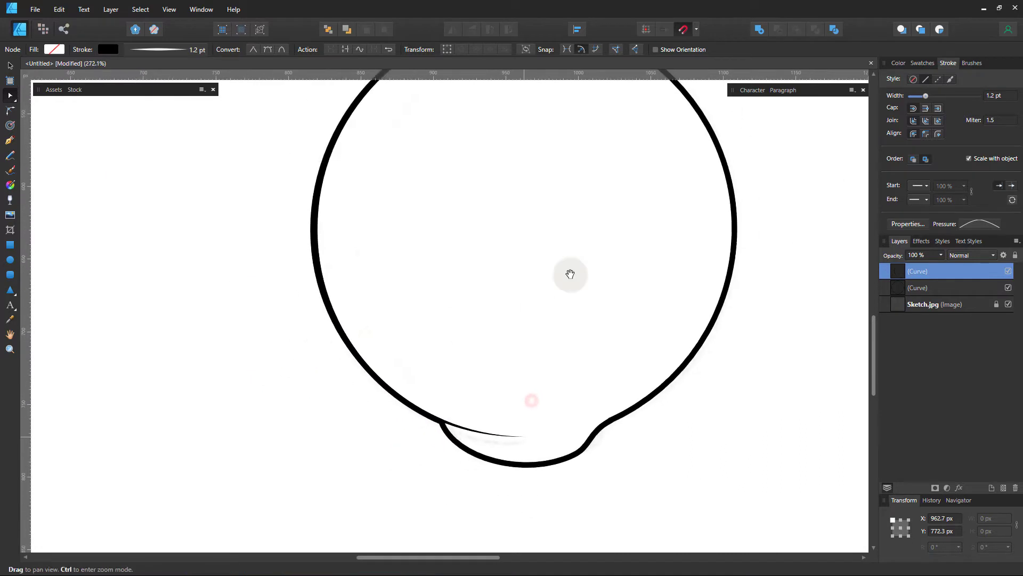
mouse_move(566, 274)
mouse_down()
mouse_move(384, 370)
mouse_move(568, 144)
mouse_up()
key(z)
scroll(299, 256, left, 3)
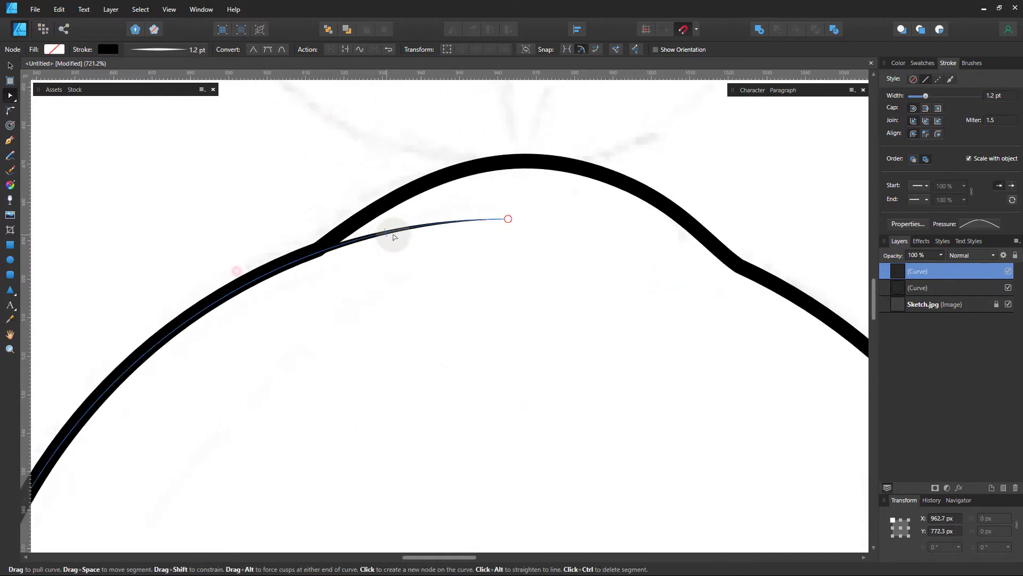
click(509, 218)
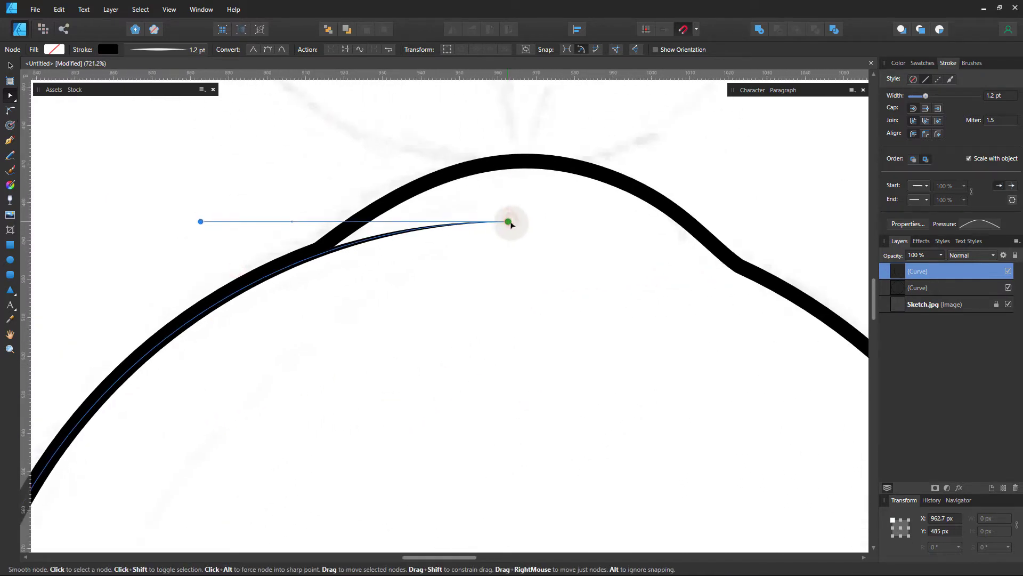
click(533, 250)
key(z)
drag(549, 258, 321, 240)
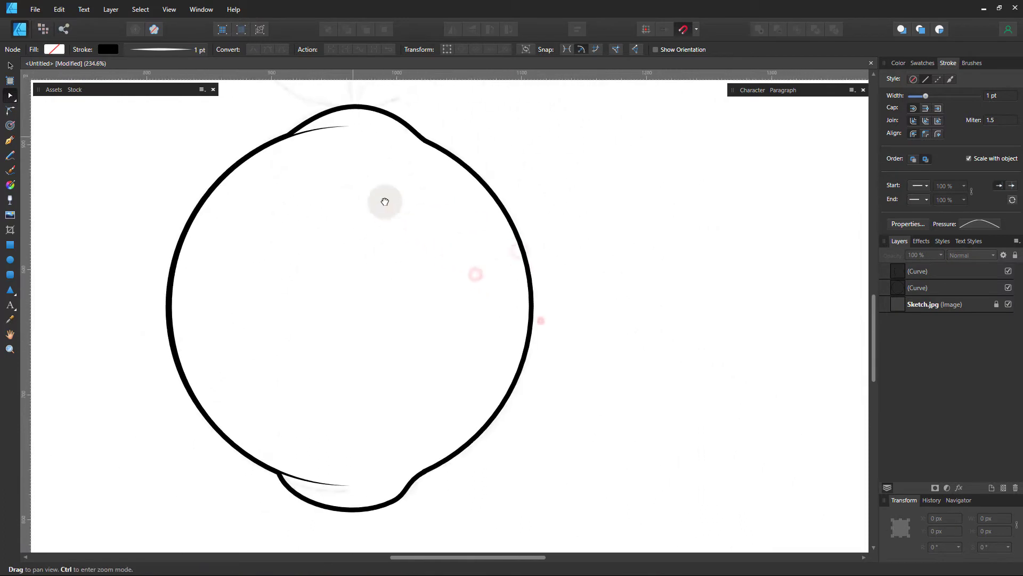
Set the shading curve's stroke width to 2 pt and clear the selection.
click(338, 135)
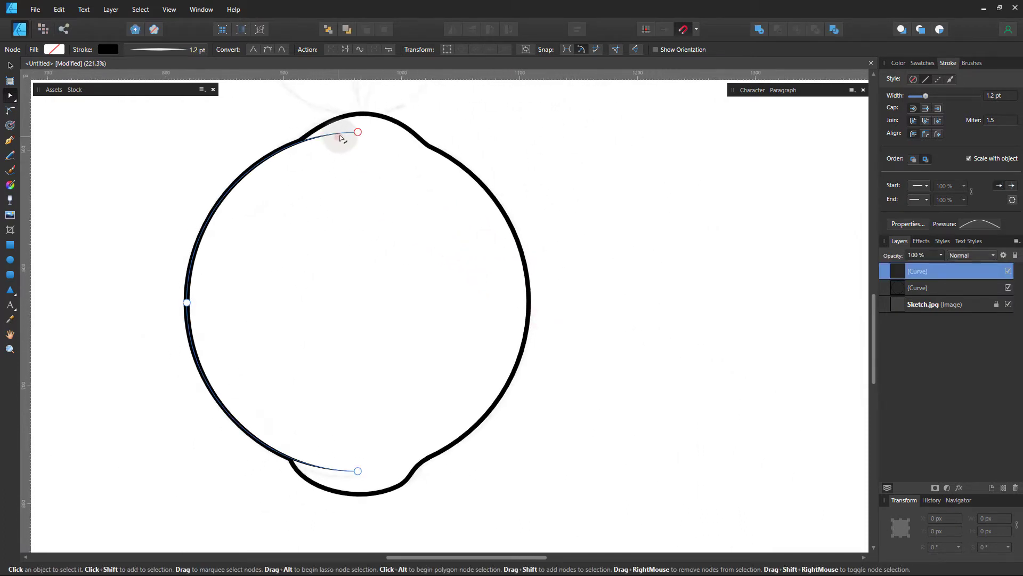
text(v)
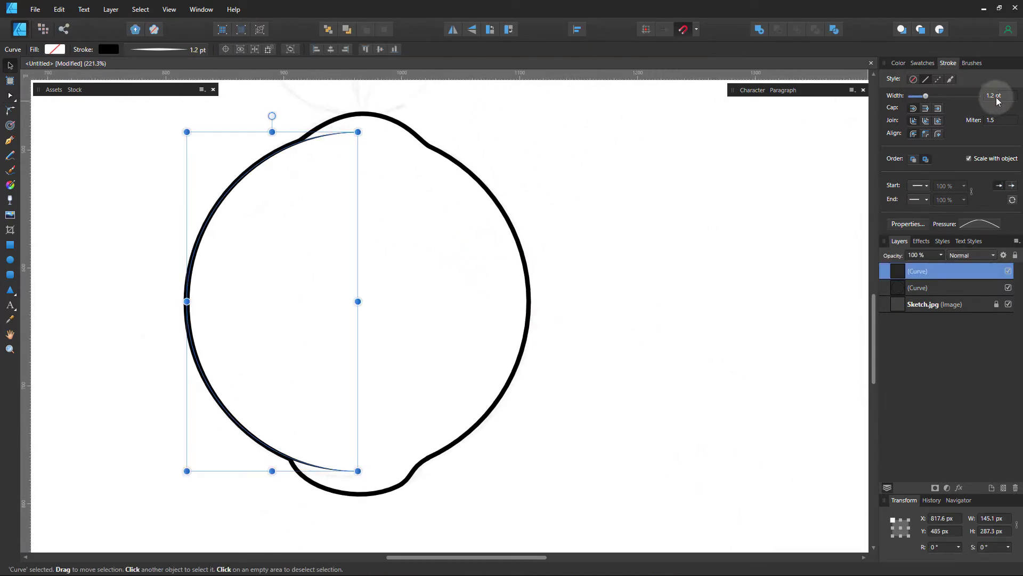
text(2)
key(Return)
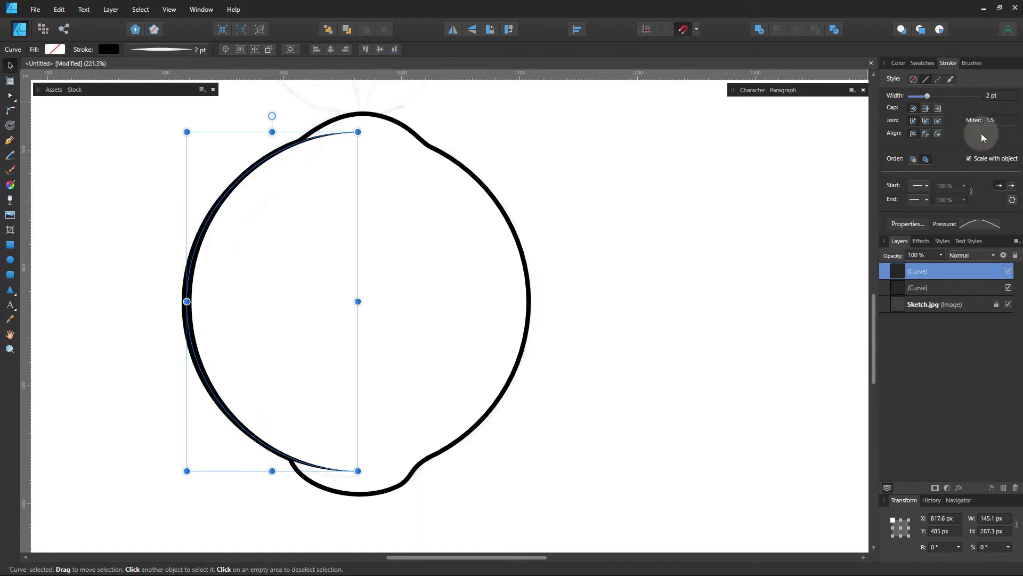
key(ctrl+d)
mouse_move(687, 231)
mouse_down()
mouse_move(484, 245)
mouse_move(468, 269)
mouse_move(480, 278)
mouse_up()
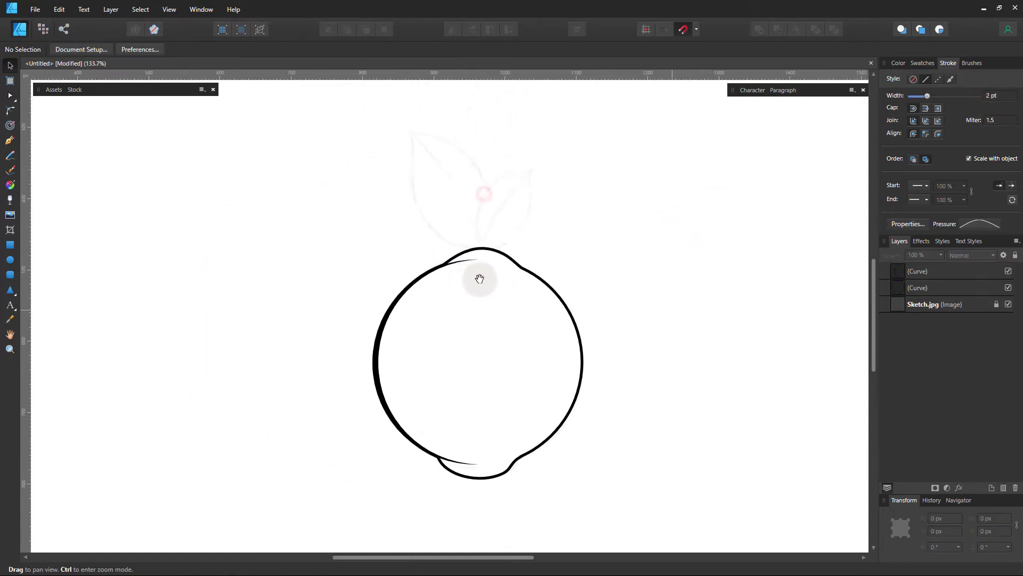
Draw a curved pen segment from the lemon's top to a leaf tip up and right.
key(ctrl)
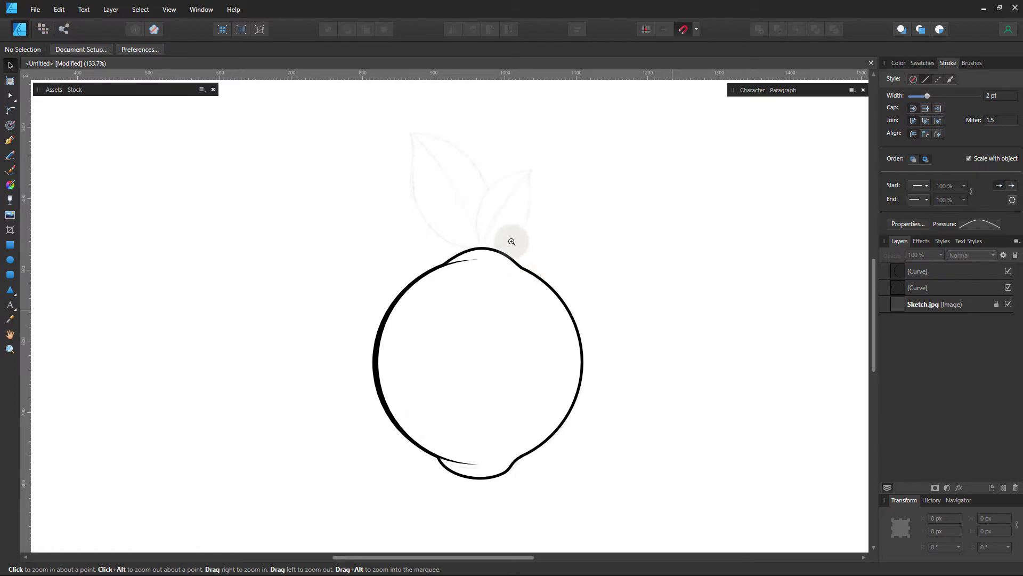
mouse_move(511, 238)
mouse_down()
mouse_move(512, 185)
mouse_move(425, 306)
mouse_move(442, 277)
mouse_up()
drag(483, 313, 446, 301)
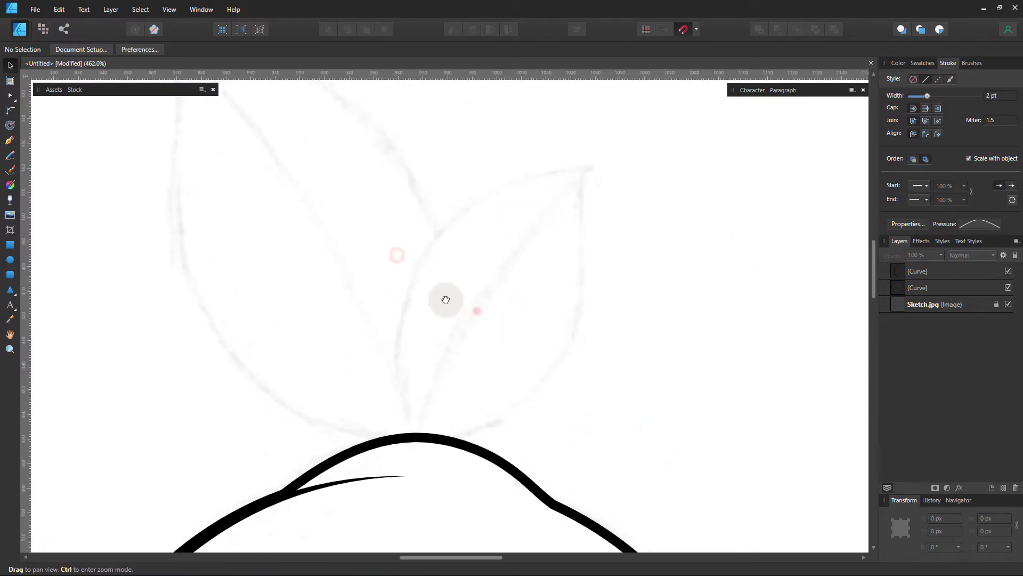
key(p)
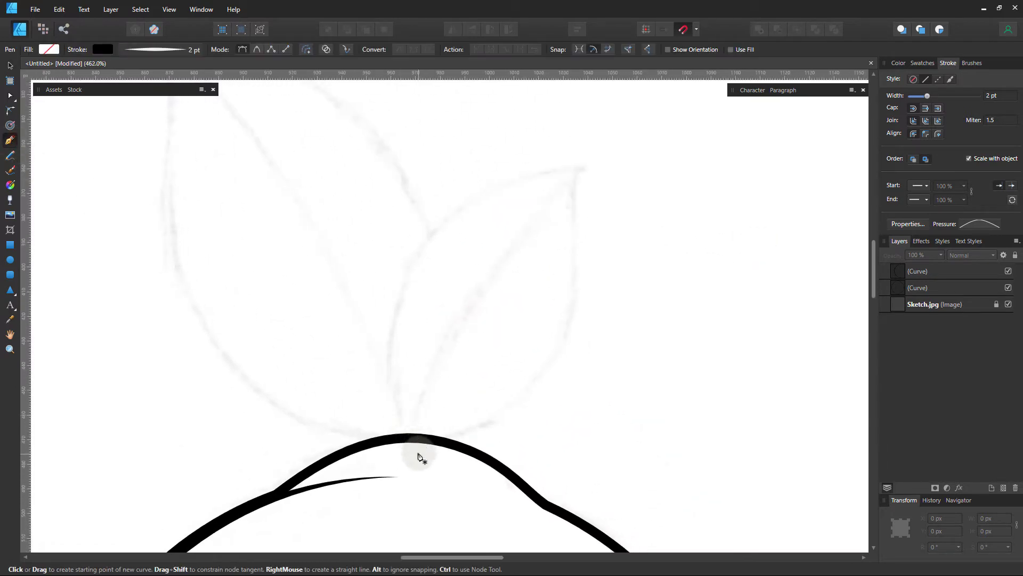
click(412, 449)
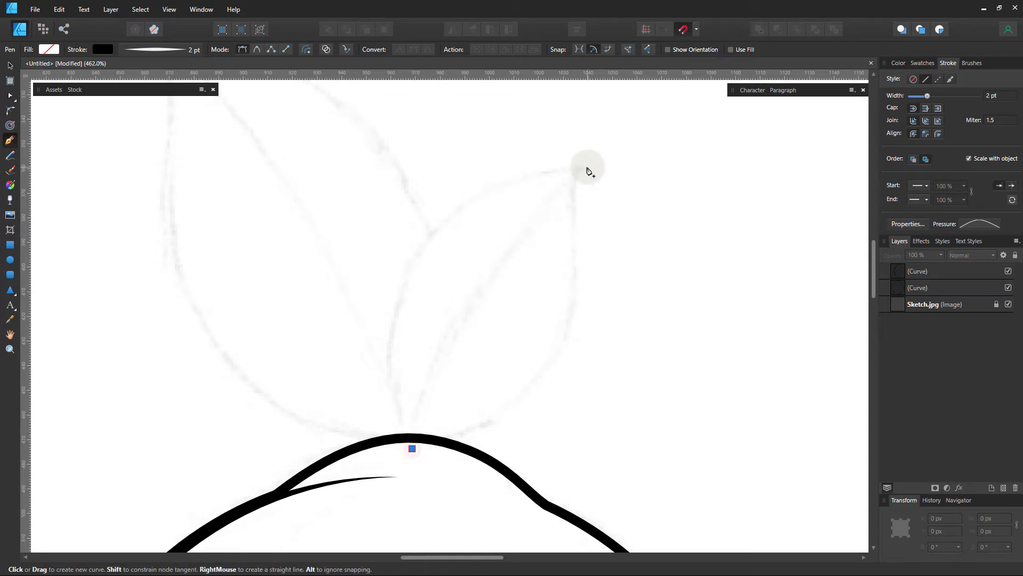
click(587, 168)
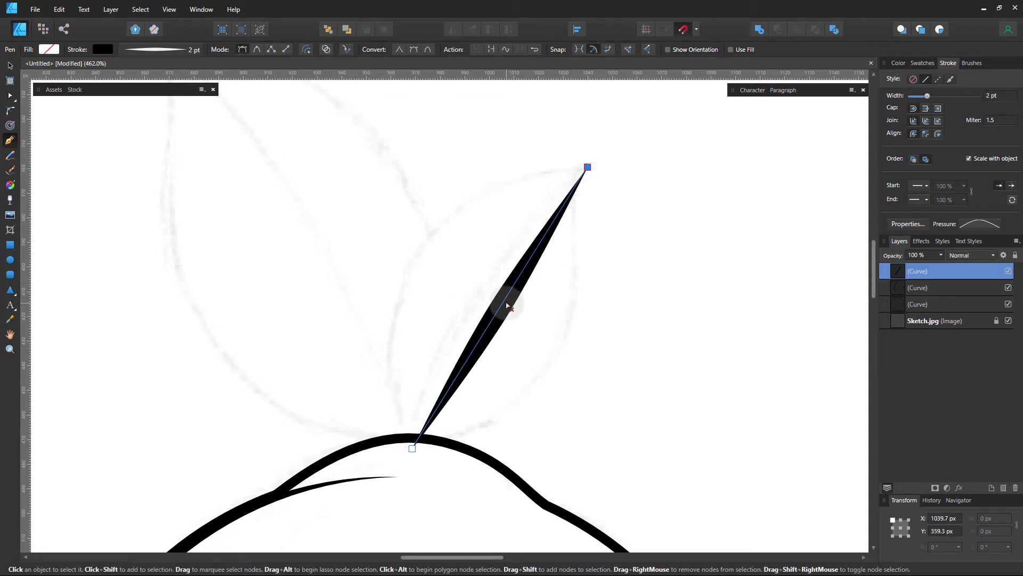
drag(507, 306, 392, 330)
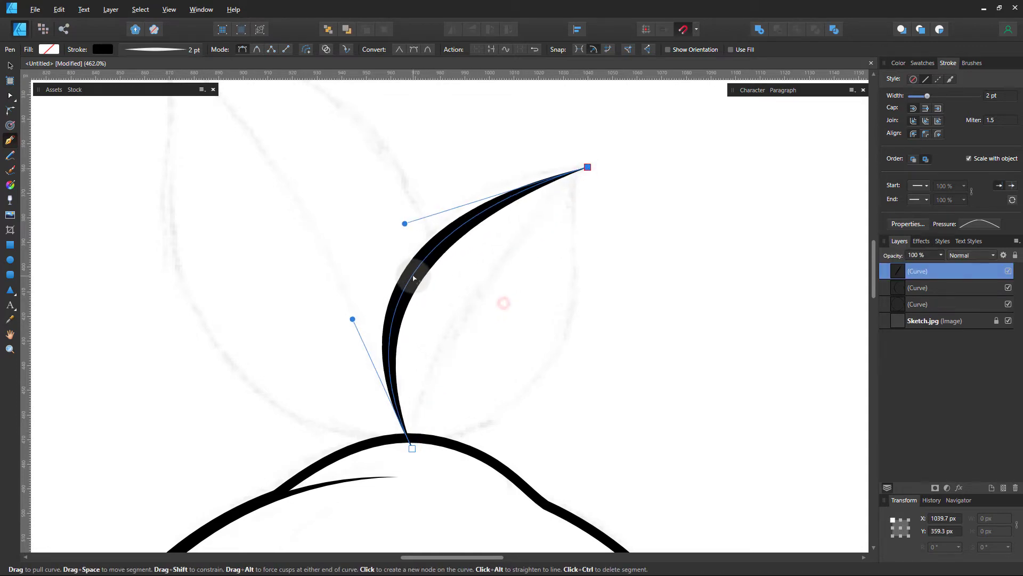
Reset the stroke pressure to uniform, set width 0.5 pt, and refine the leaf side's handles.
click(976, 226)
click(1005, 326)
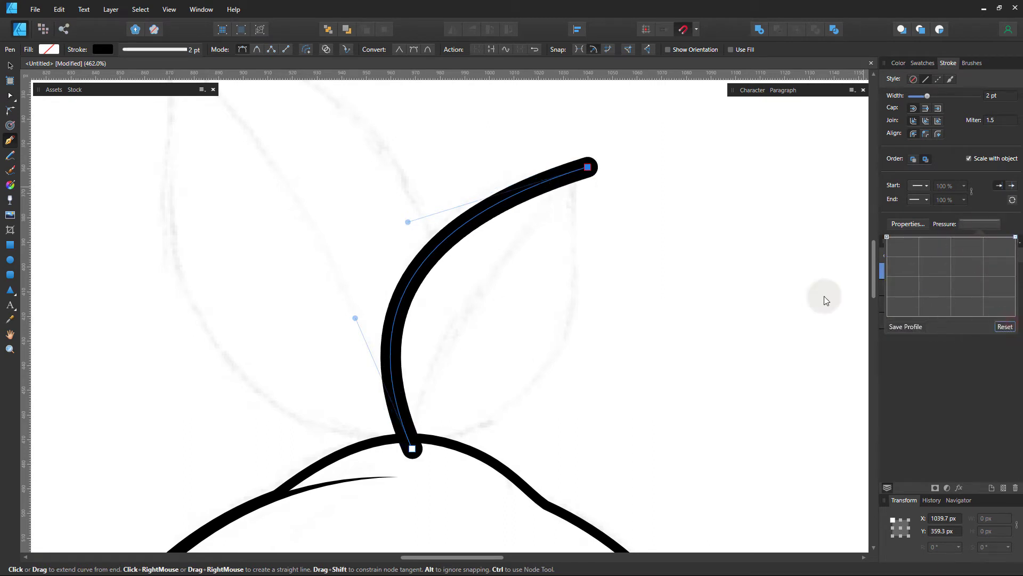
click(1006, 100)
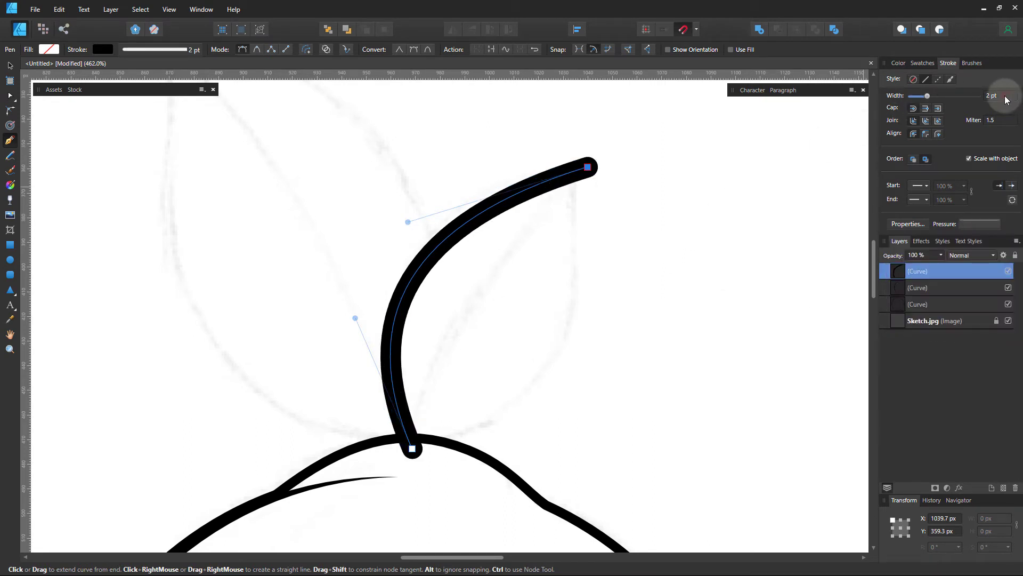
text(1)
click(1005, 99)
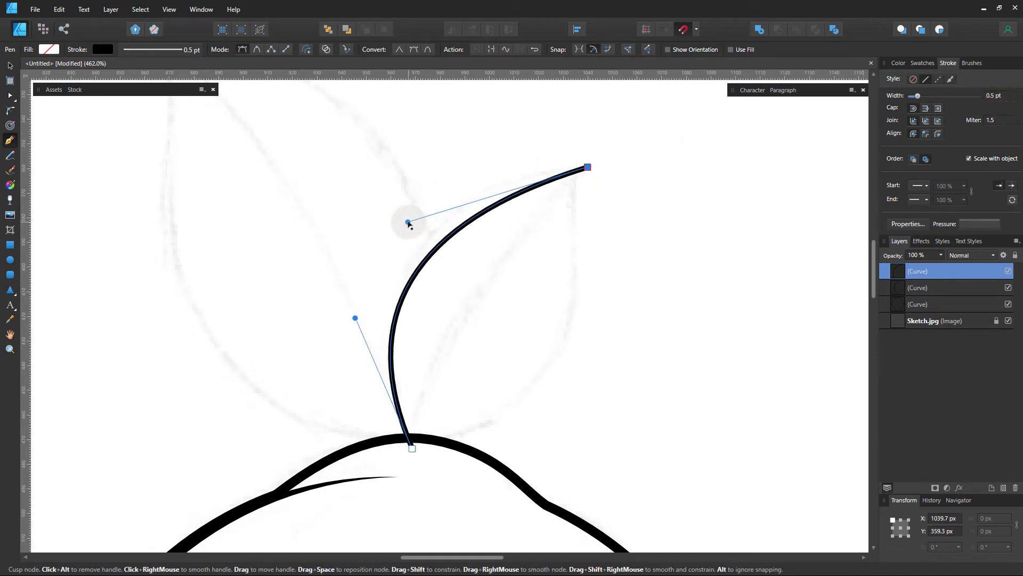
drag(408, 222, 392, 184)
drag(355, 318, 354, 337)
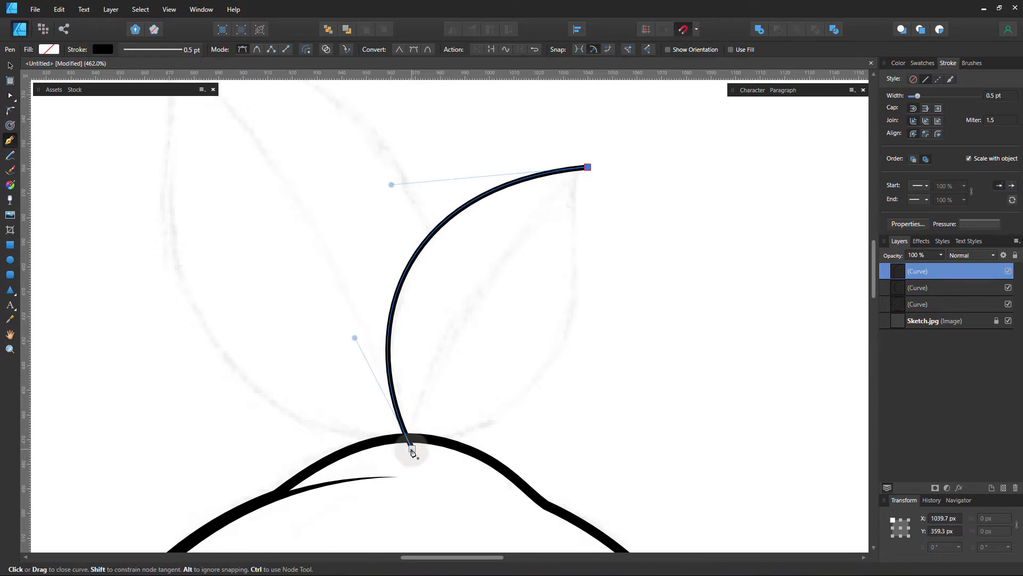
Close the leaf at its base and shape its other side and pointed tip.
key(ctrl)
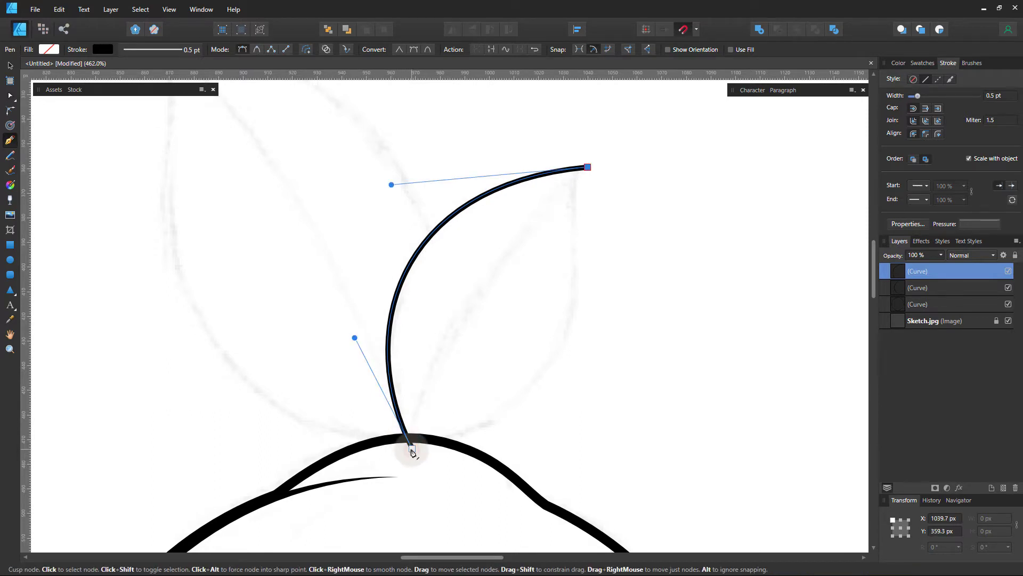
click(412, 449)
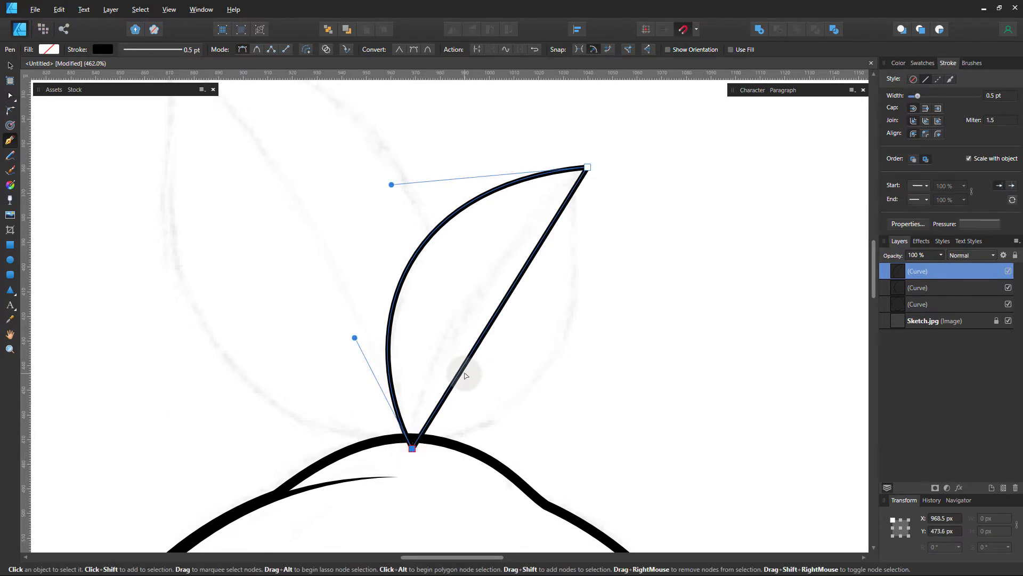
drag(465, 374, 538, 384)
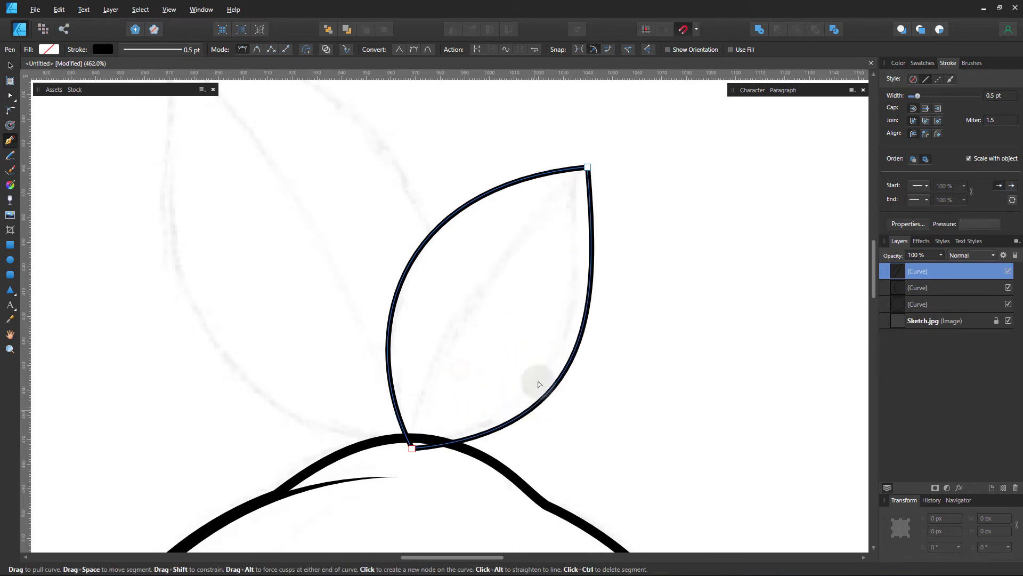
ctrl+click(587, 166)
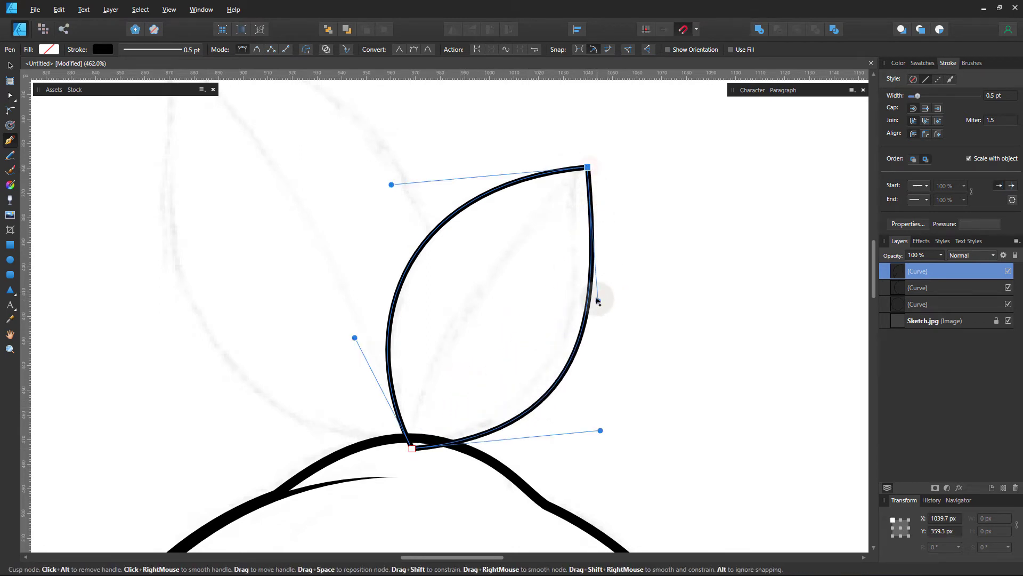
drag(597, 300, 543, 229)
mouse_move(600, 430)
mouse_down()
mouse_move(646, 422)
mouse_move(647, 400)
mouse_up()
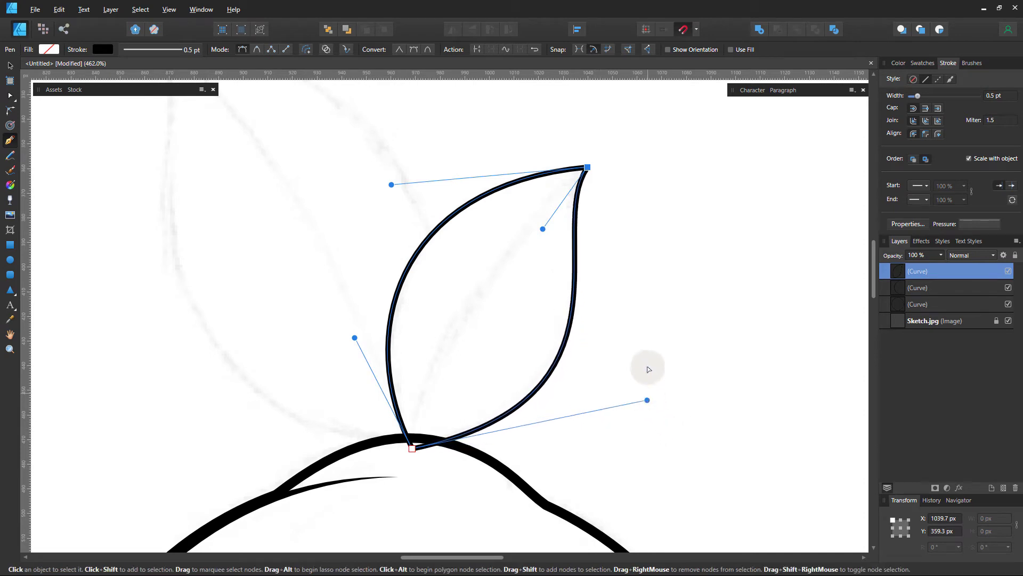
key(Escape)
mouse_move(623, 317)
mouse_down()
mouse_move(612, 347)
mouse_move(466, 295)
mouse_up()
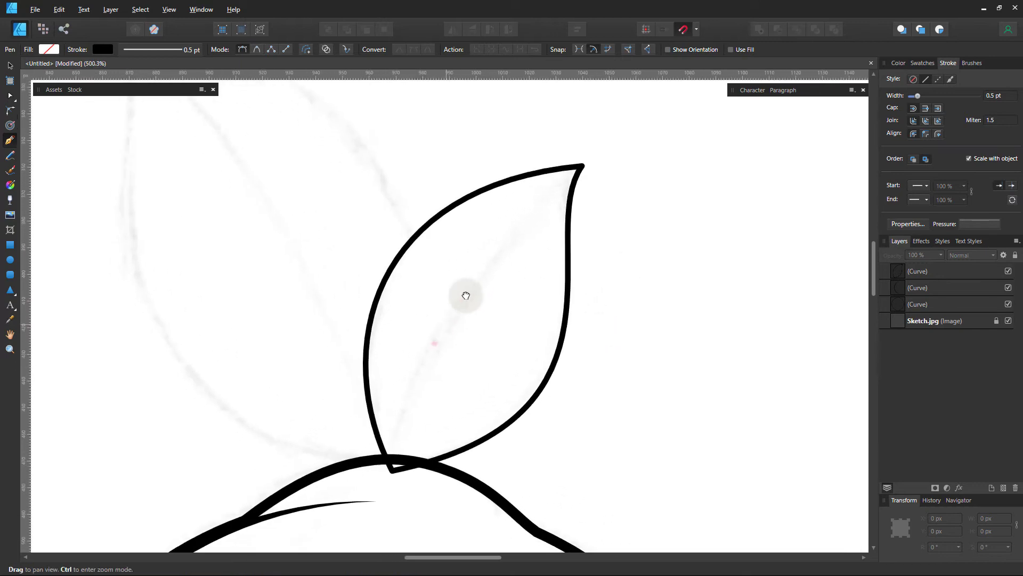
Draw a gently curved midrib from the leaf's base to its tip, fine-tuning both end nodes.
click(405, 443)
click(605, 139)
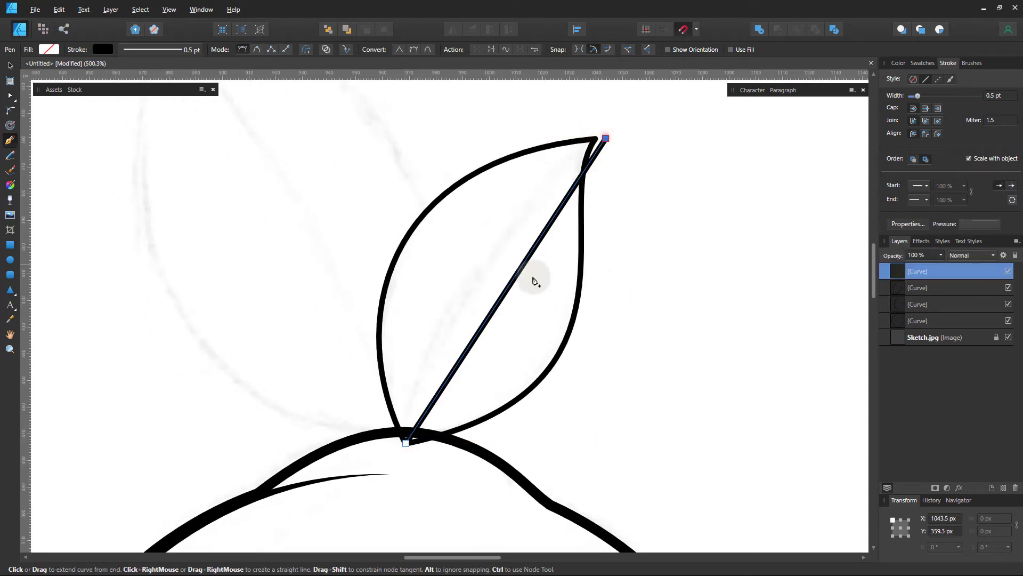
drag(518, 276, 493, 263)
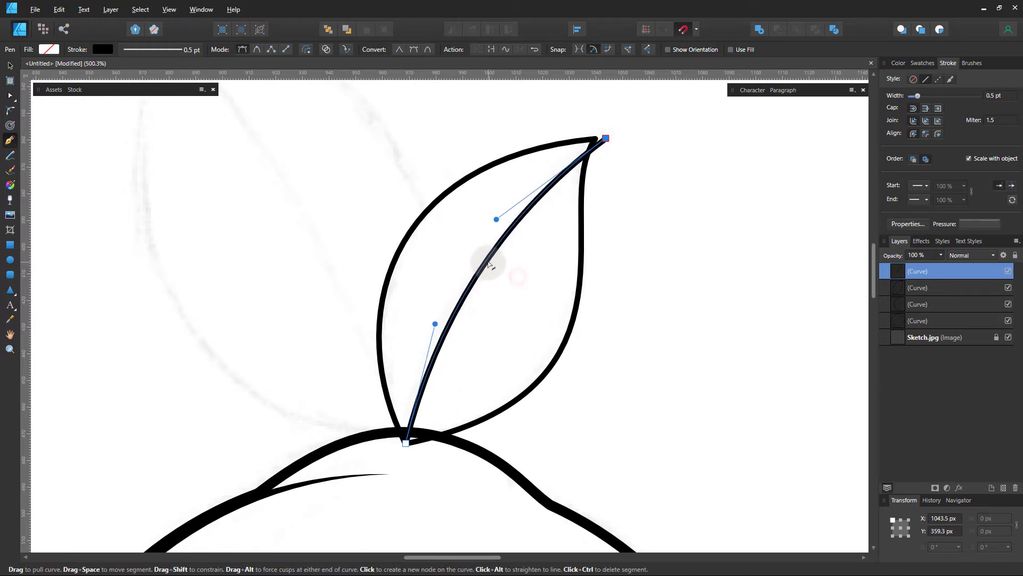
drag(605, 138, 611, 129)
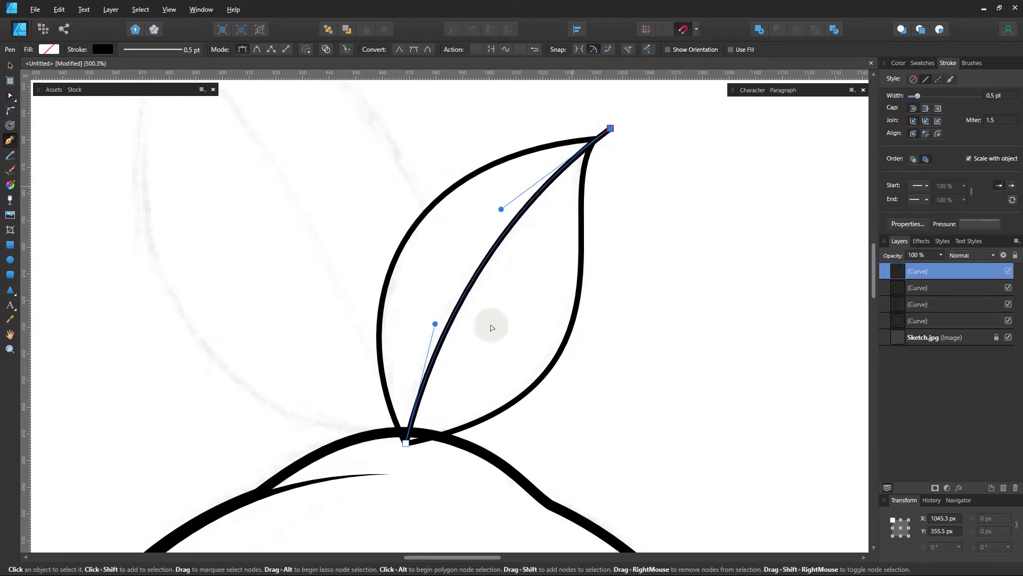
drag(405, 442, 403, 454)
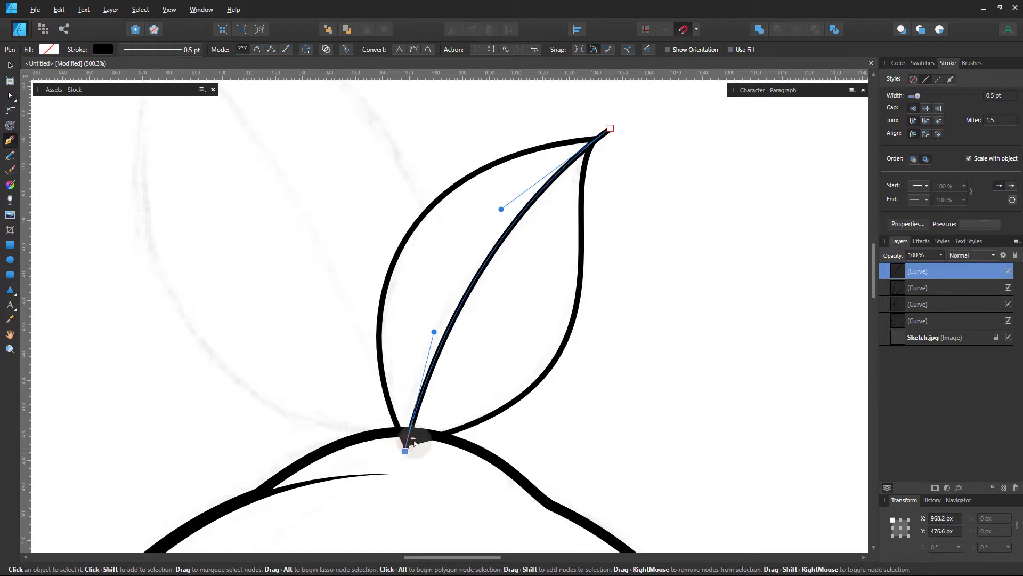
drag(611, 129, 614, 128)
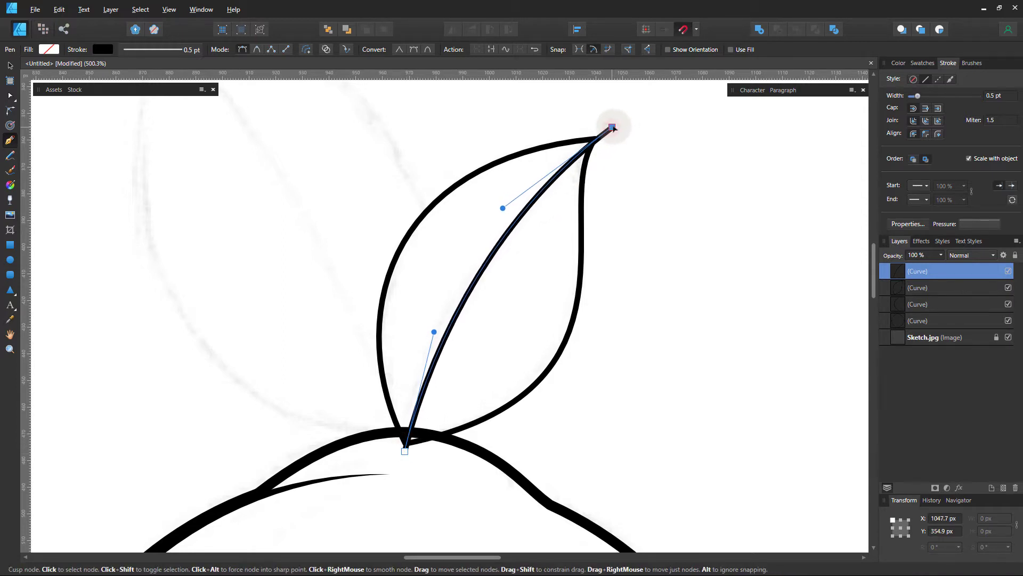
Extend the vein around the leaf's left edge into a closed shape nested inside the leaf outline.
click(397, 173)
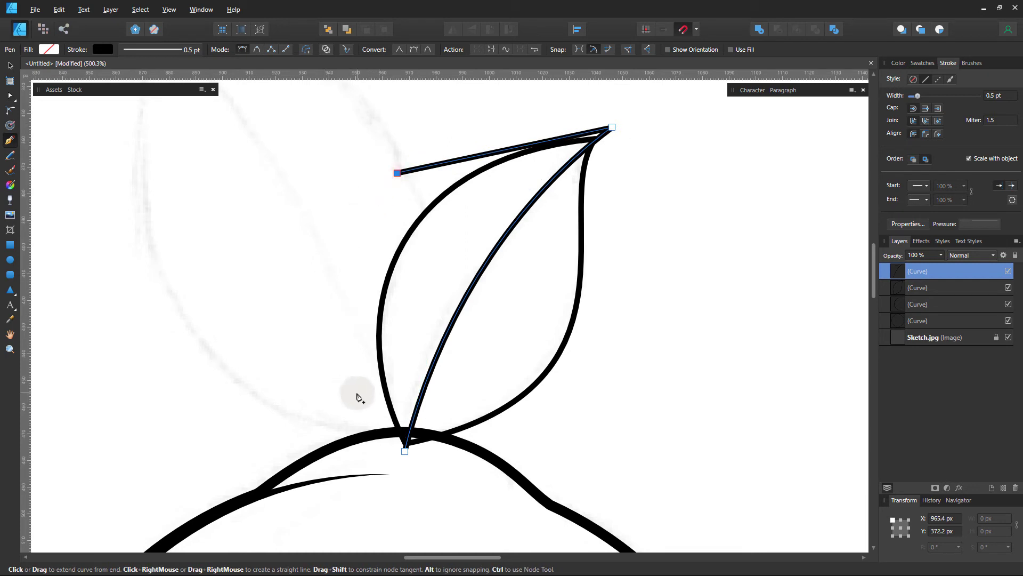
click(354, 322)
click(374, 431)
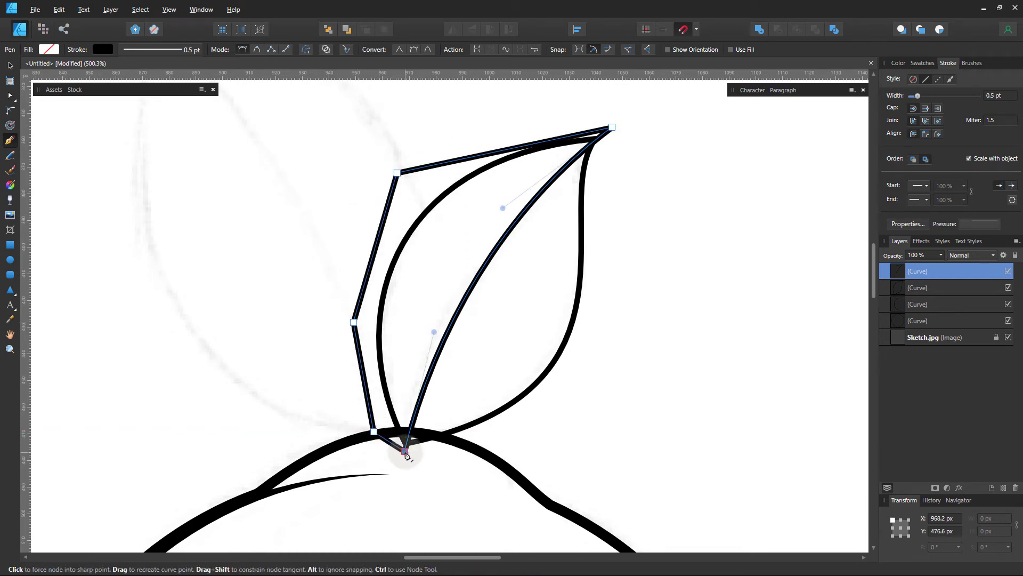
click(405, 451)
drag(945, 288, 944, 290)
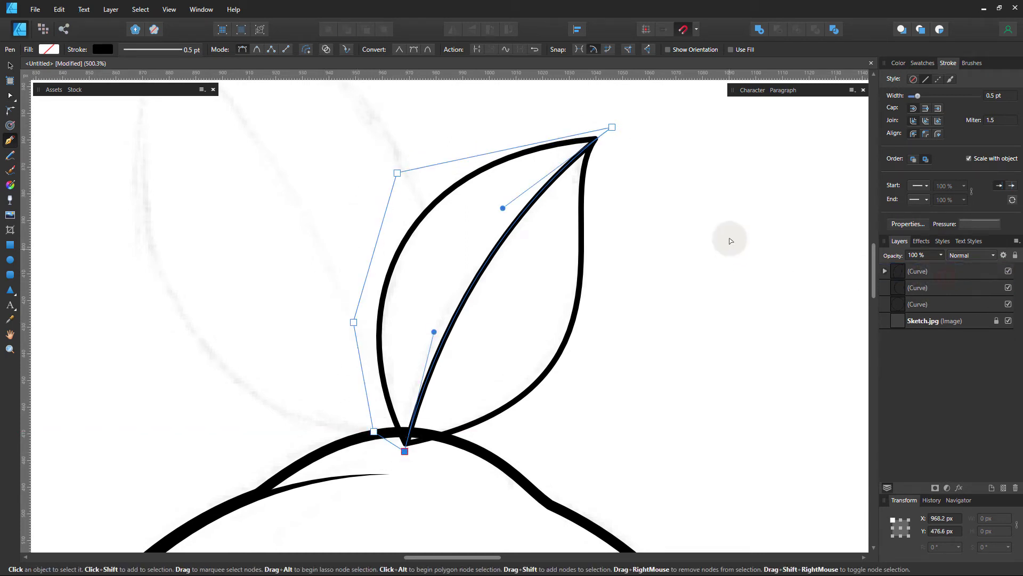
drag(612, 127, 609, 130)
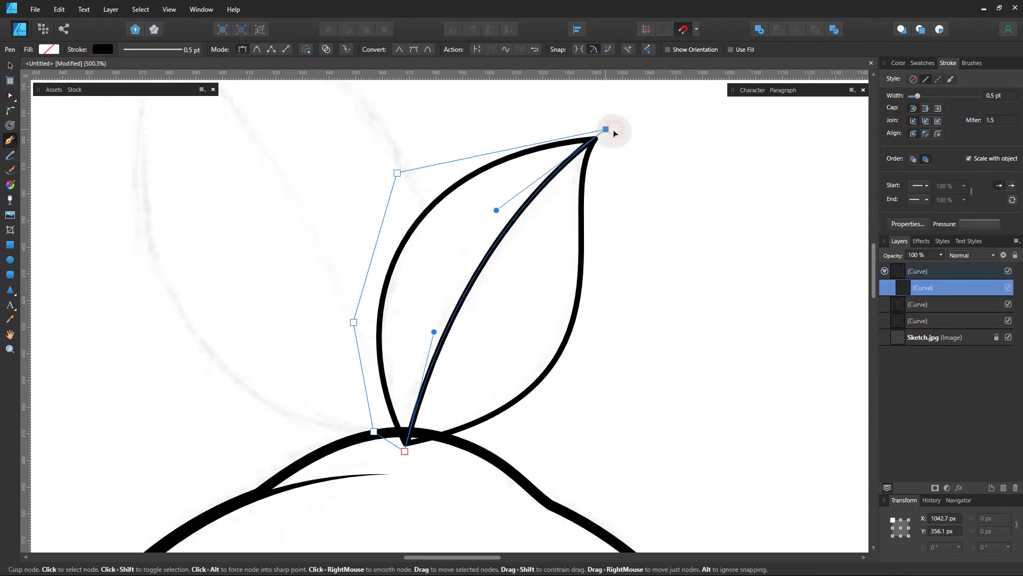
key(ctrl+d)
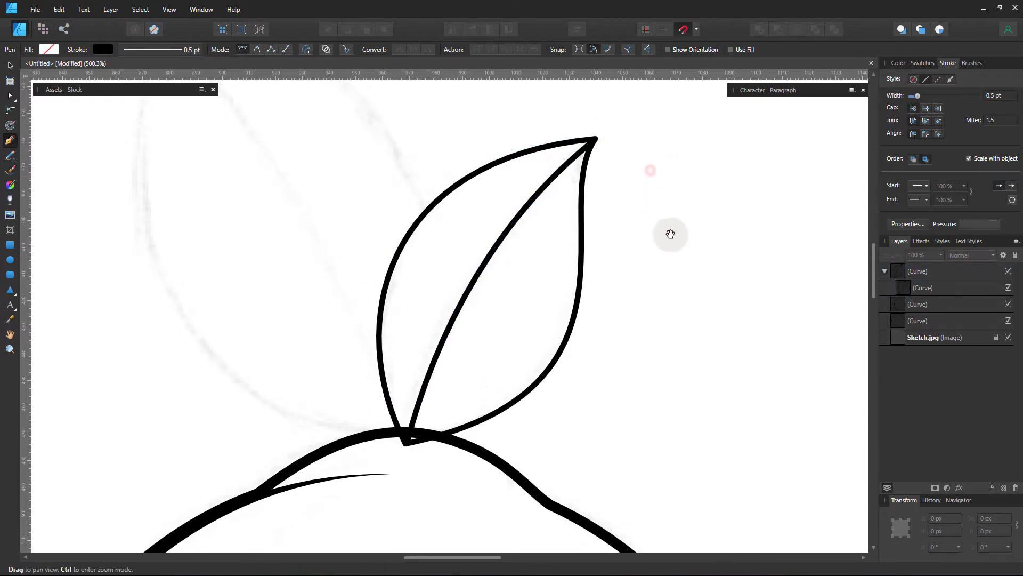
key(z)
drag(657, 225, 401, 200)
scroll(577, 258, up, 2)
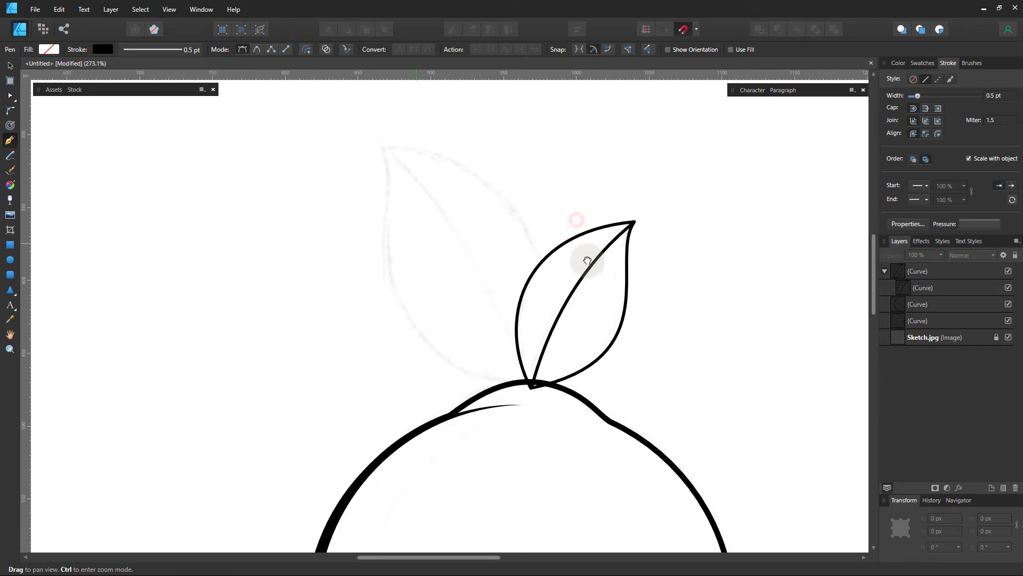
Duplicate the leaf to the left, flip it horizontally, enlarge it and send it behind the original.
key(v)
drag(623, 323, 517, 297)
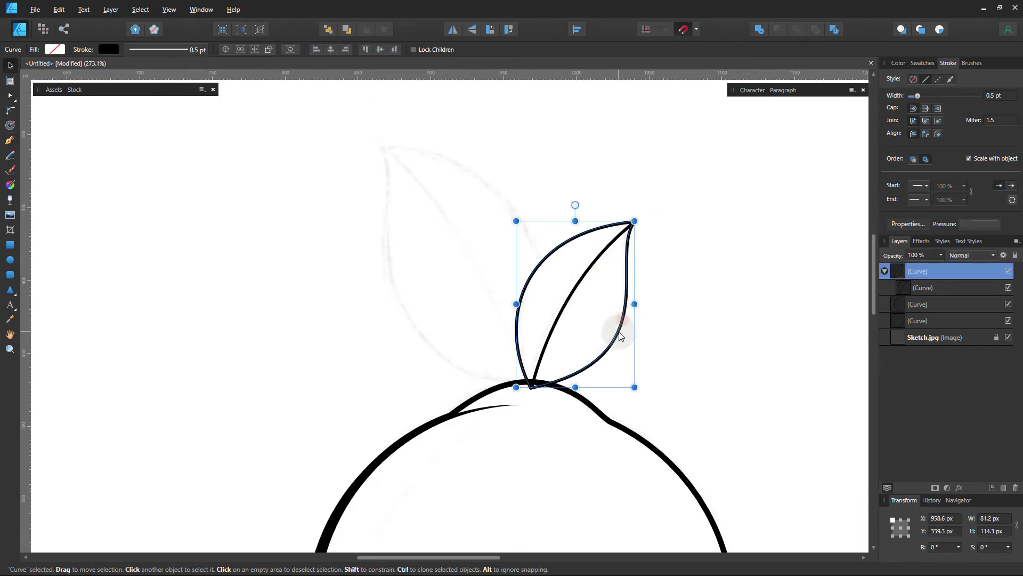
click(461, 27)
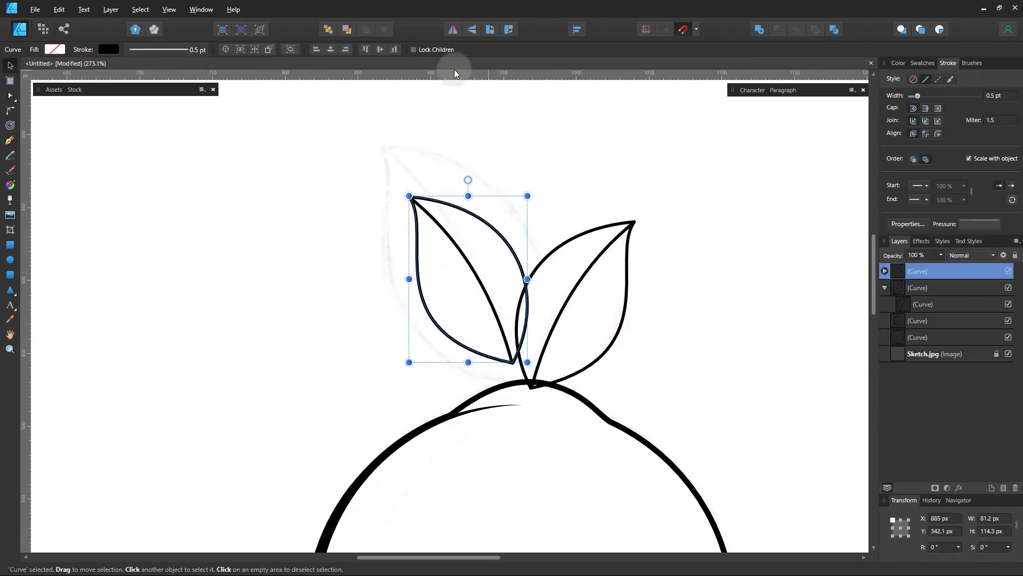
drag(409, 196, 371, 143)
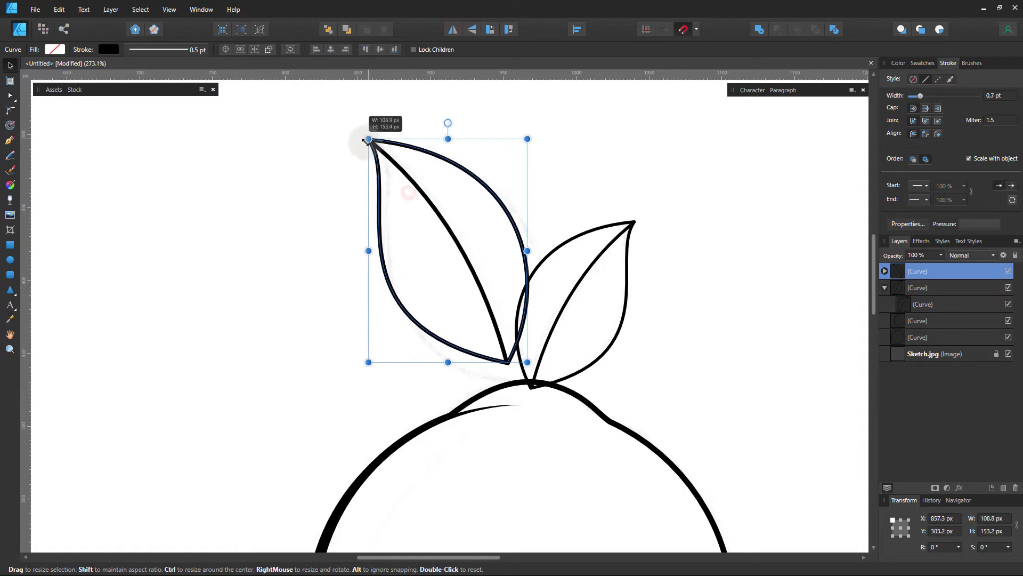
drag(524, 364, 544, 387)
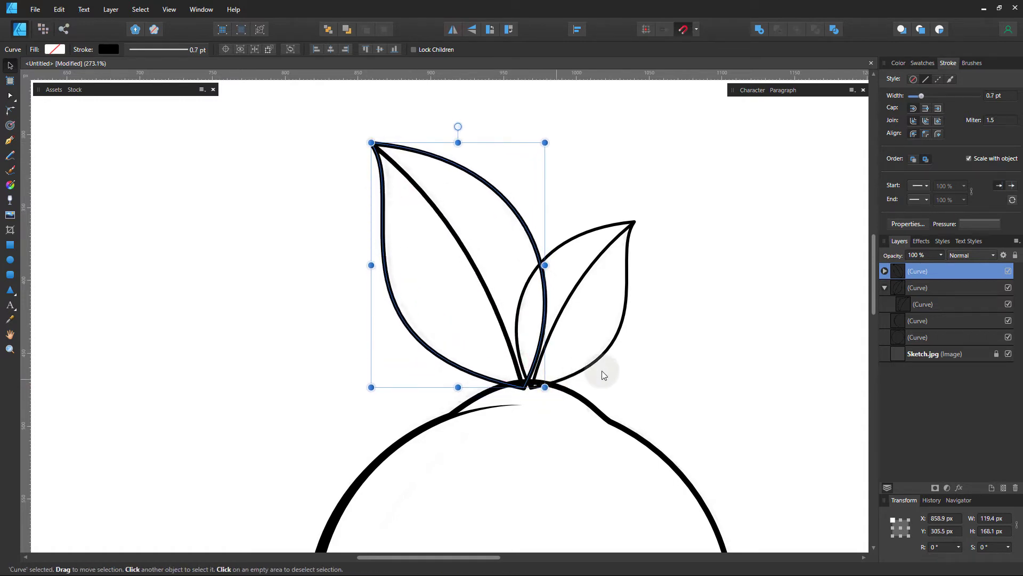
key(ctrl+bracketleft)
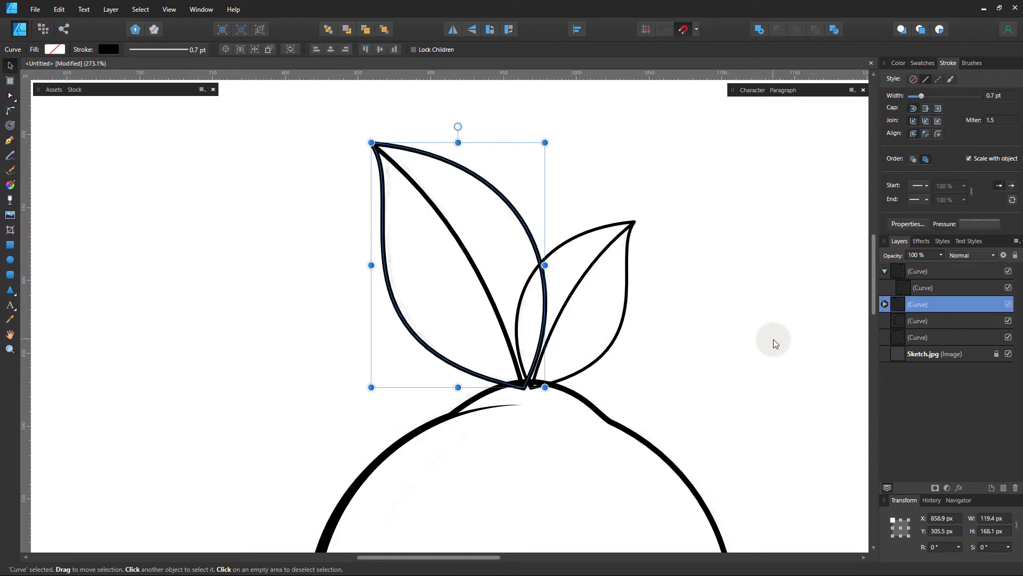
click(885, 272)
click(762, 293)
scroll(276, 270, down, 5)
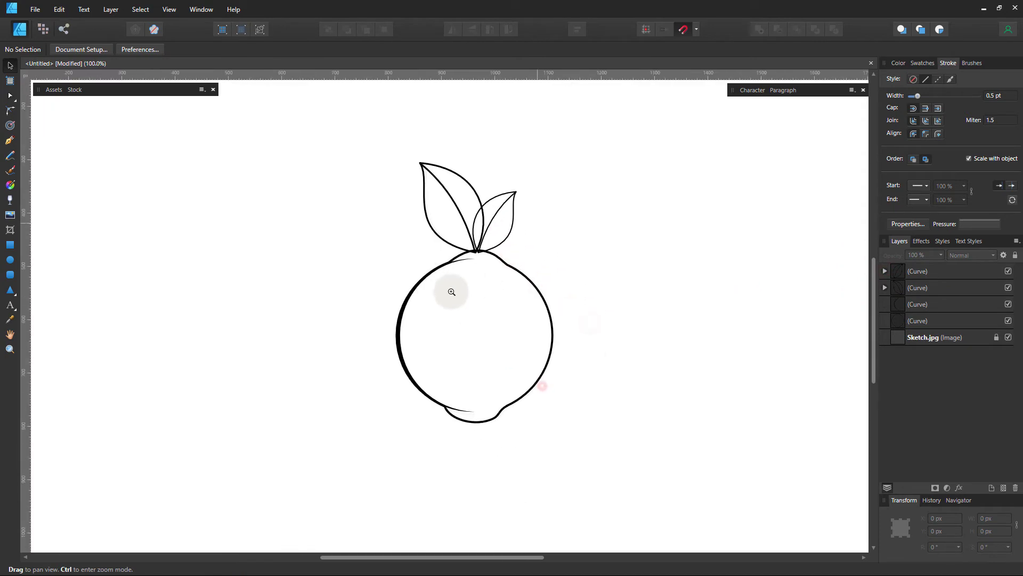
Give the lemon body outline a solid yellow fill from the Swatches panel.
drag(451, 291, 620, 329)
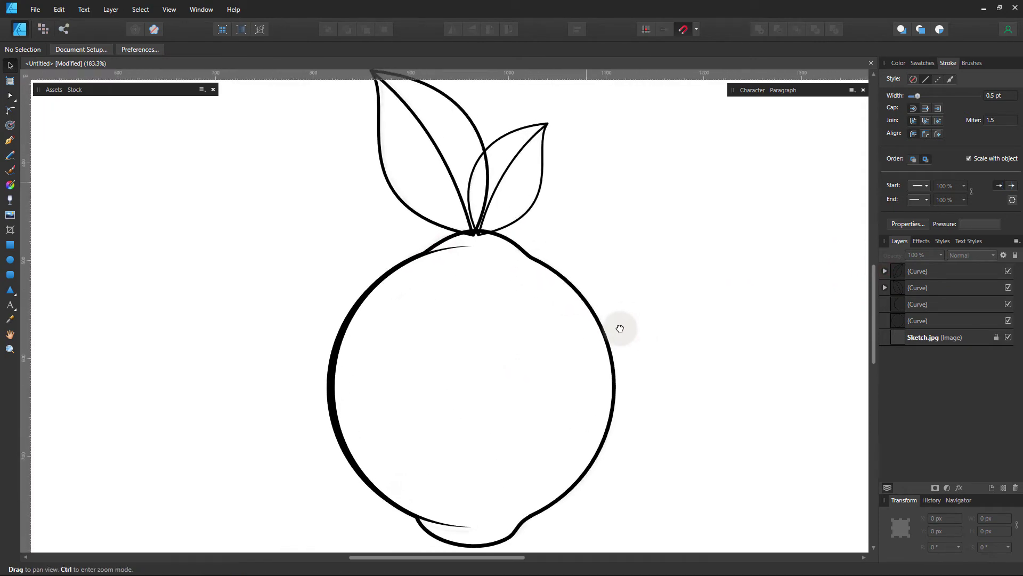
click(601, 332)
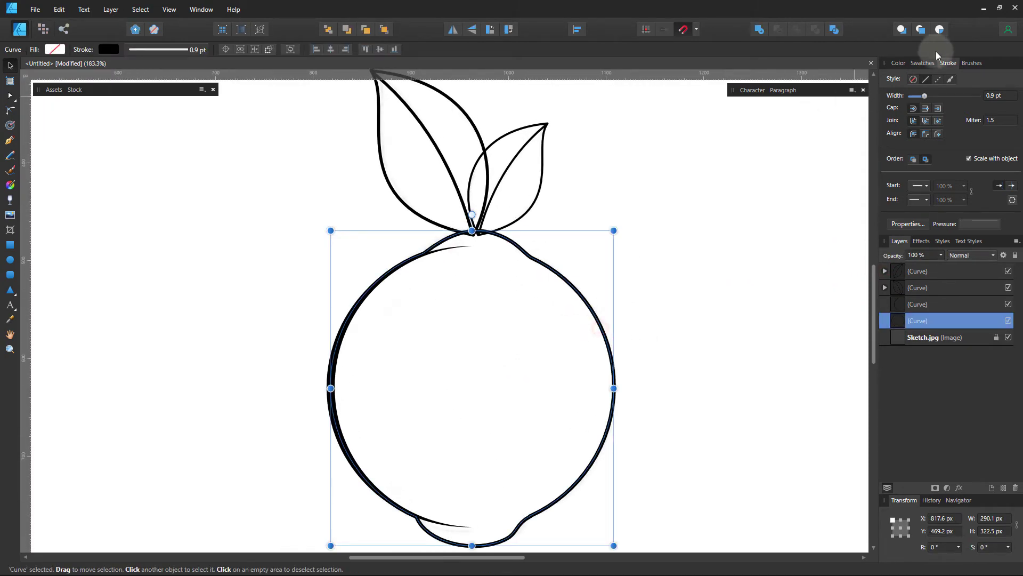
click(923, 63)
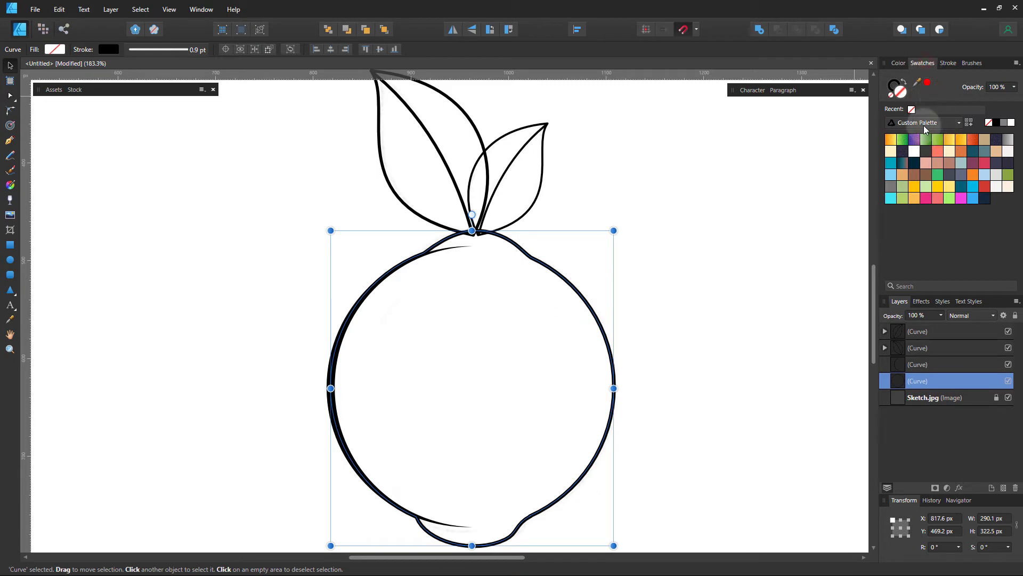
click(937, 188)
key(ctrl+d)
drag(796, 239, 796, 234)
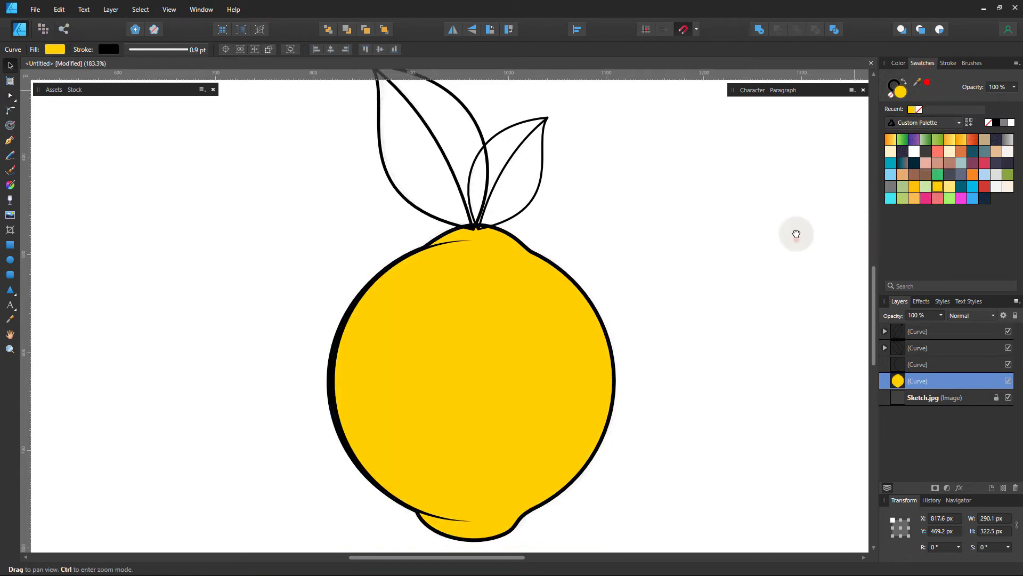
key(ctrl+z)
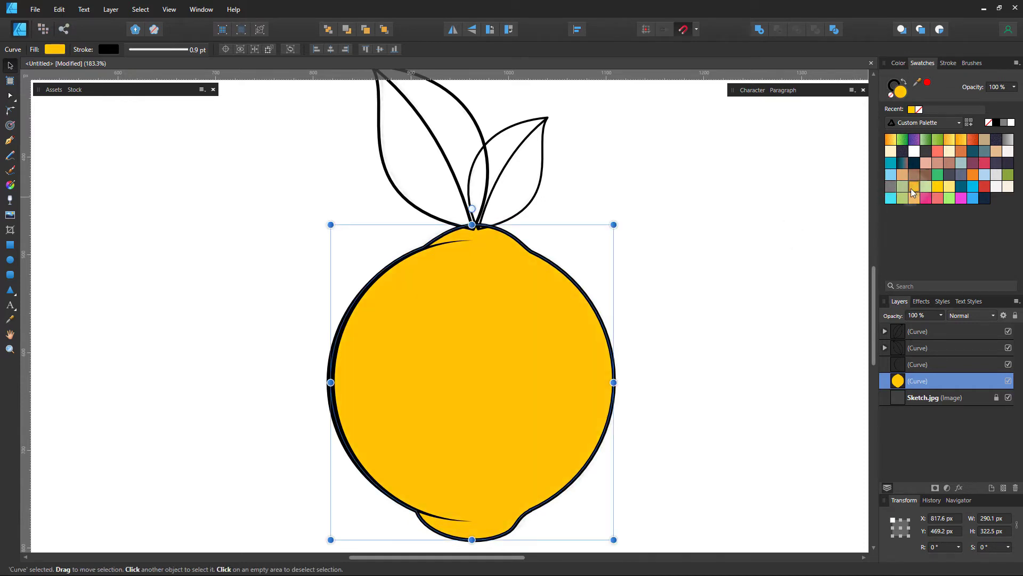
click(776, 255)
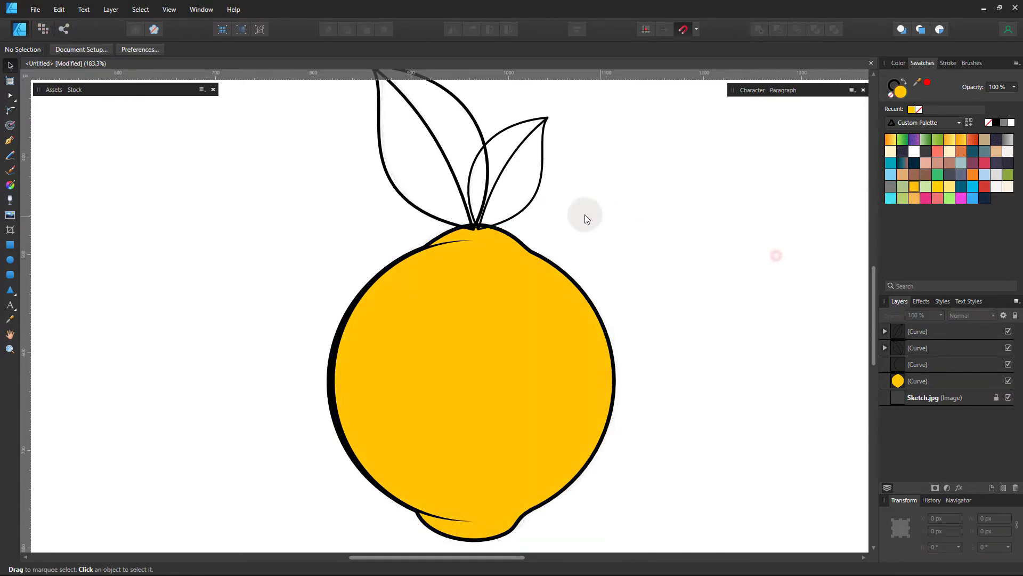
click(527, 211)
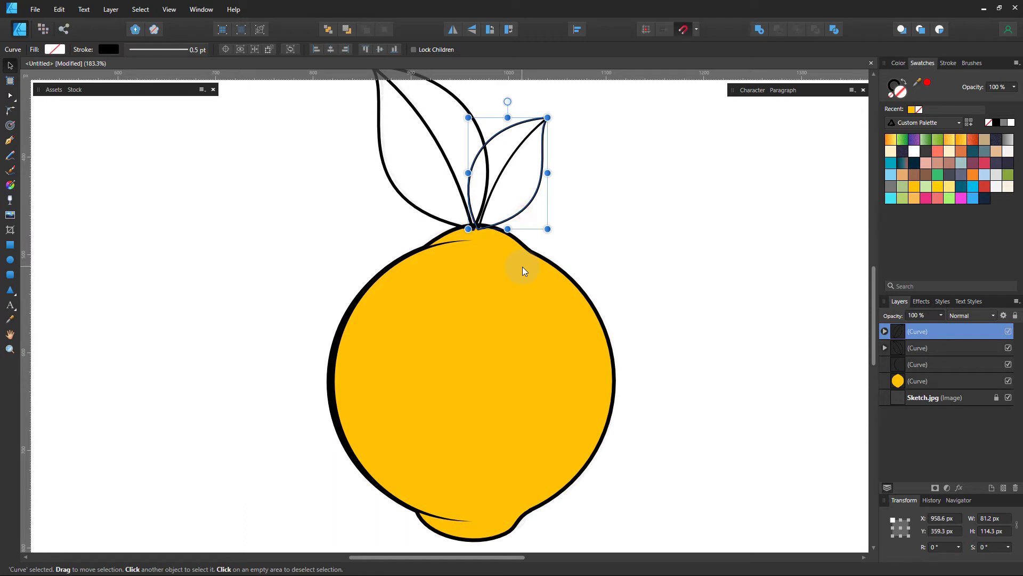
Move the lemon body and its outline above the leaves in the layer stack.
click(937, 380)
shift+click(959, 364)
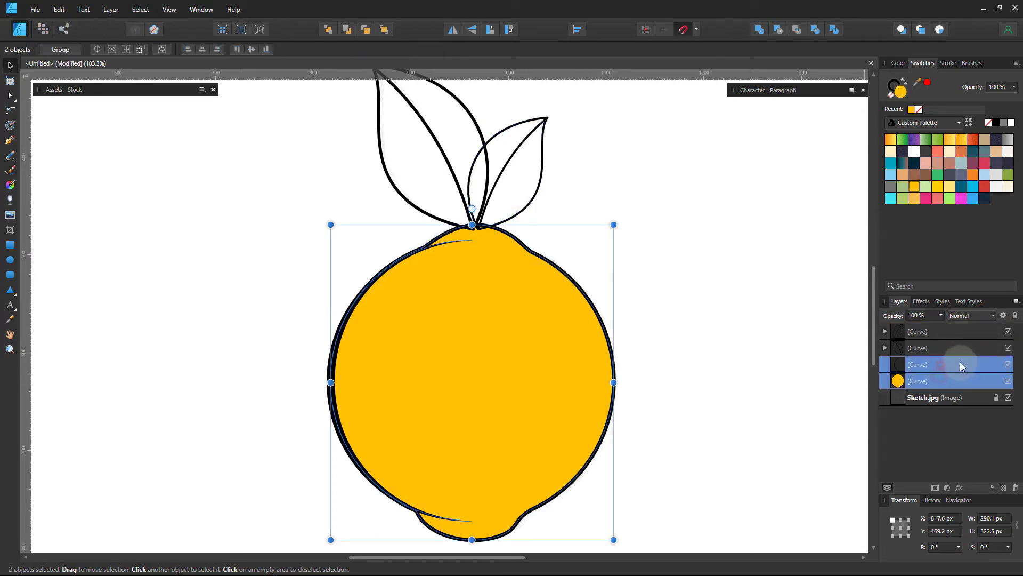
drag(972, 319, 972, 320)
click(687, 261)
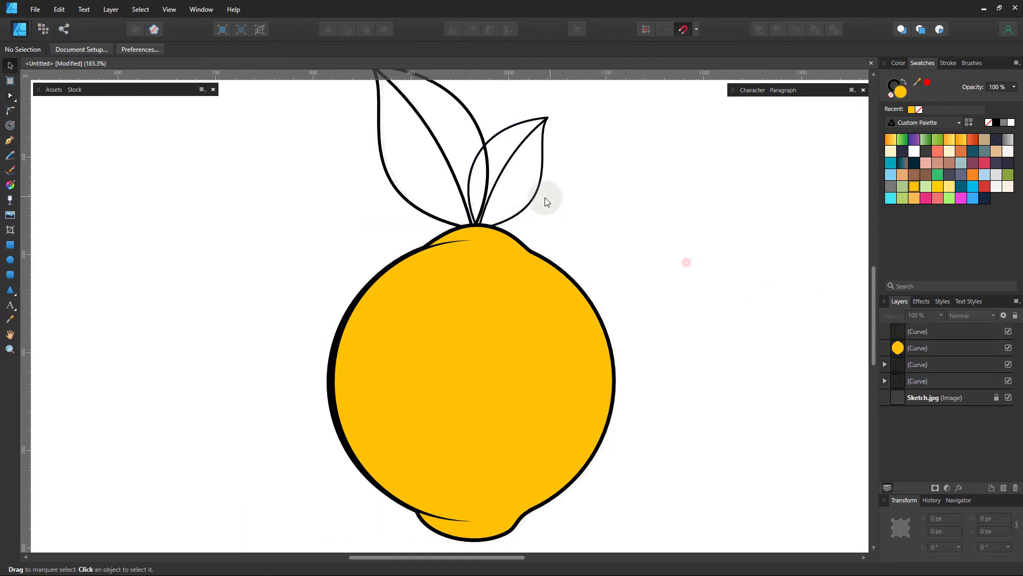
drag(537, 199, 533, 299)
scroll(522, 229, up, 2)
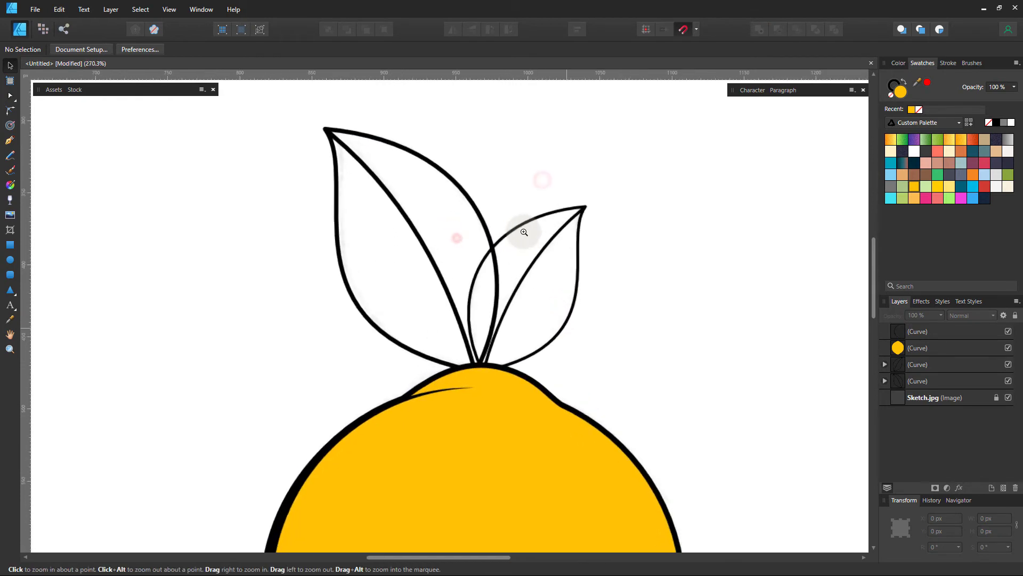
Fill both the big left leaf and the small right leaf olive green.
click(482, 215)
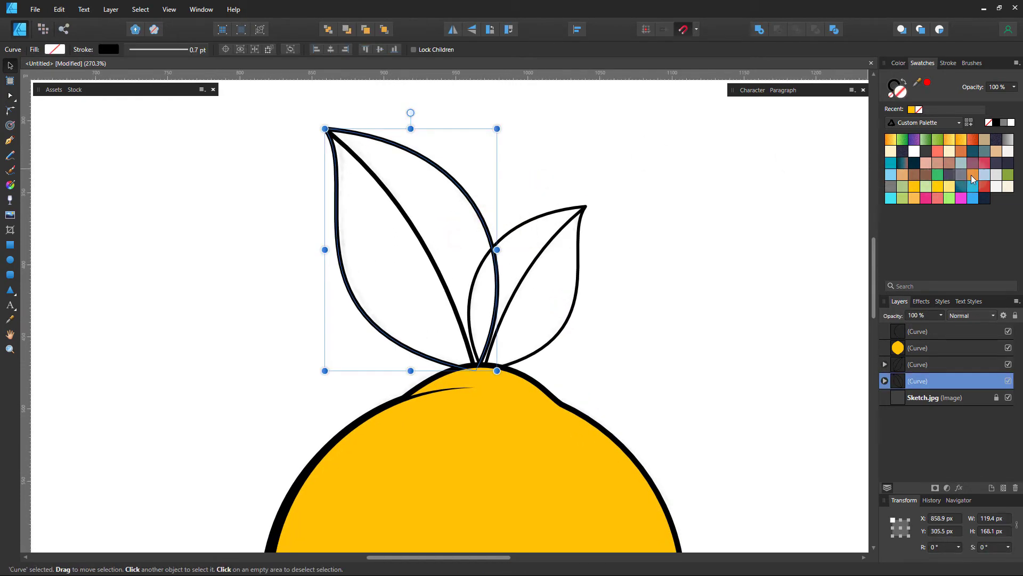
click(1008, 174)
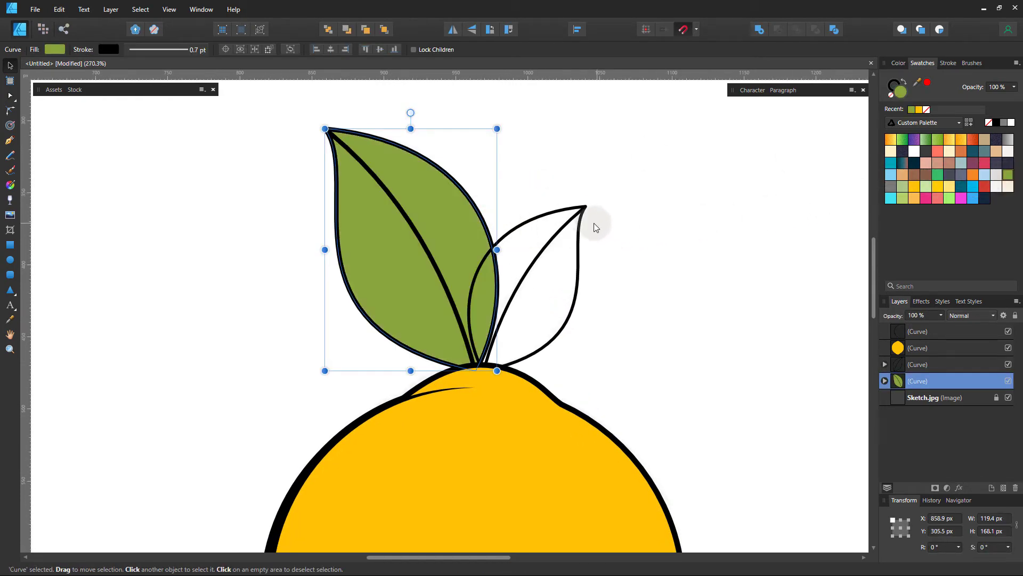
click(580, 221)
click(1007, 174)
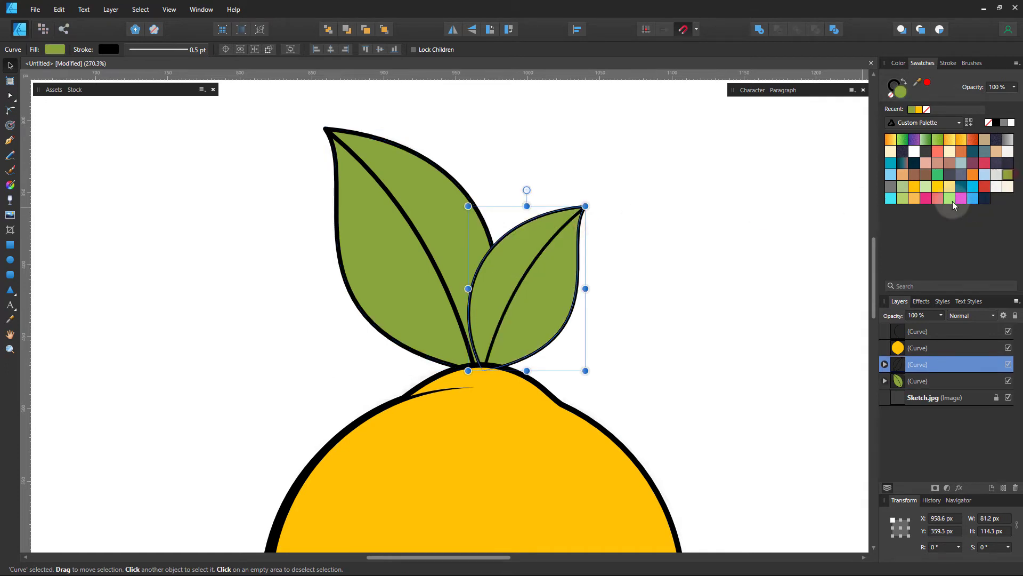
click(766, 242)
Fill the small leaf's inner shading shape light green, then apply light green on the big leaf.
double_click(541, 251)
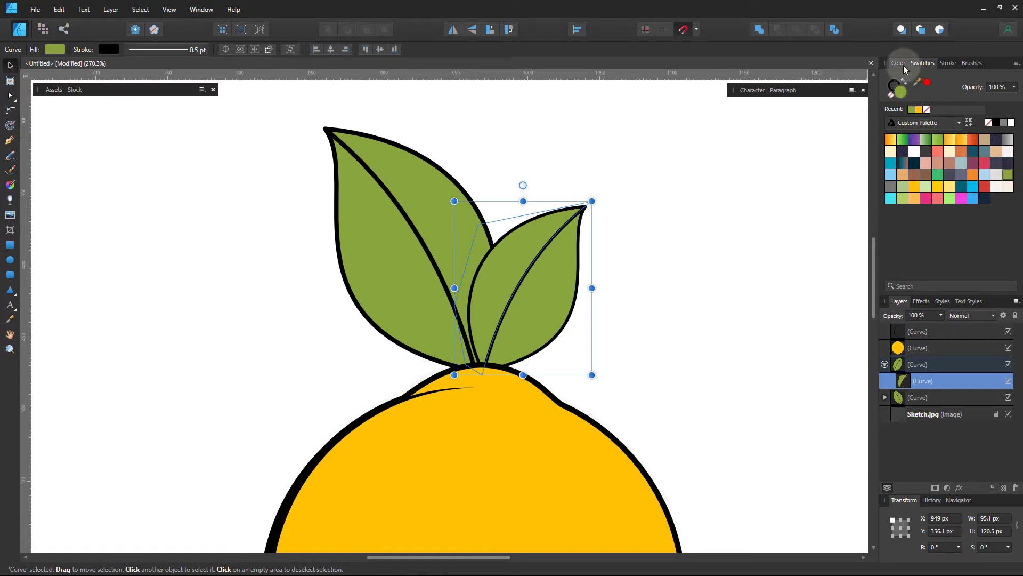
click(910, 186)
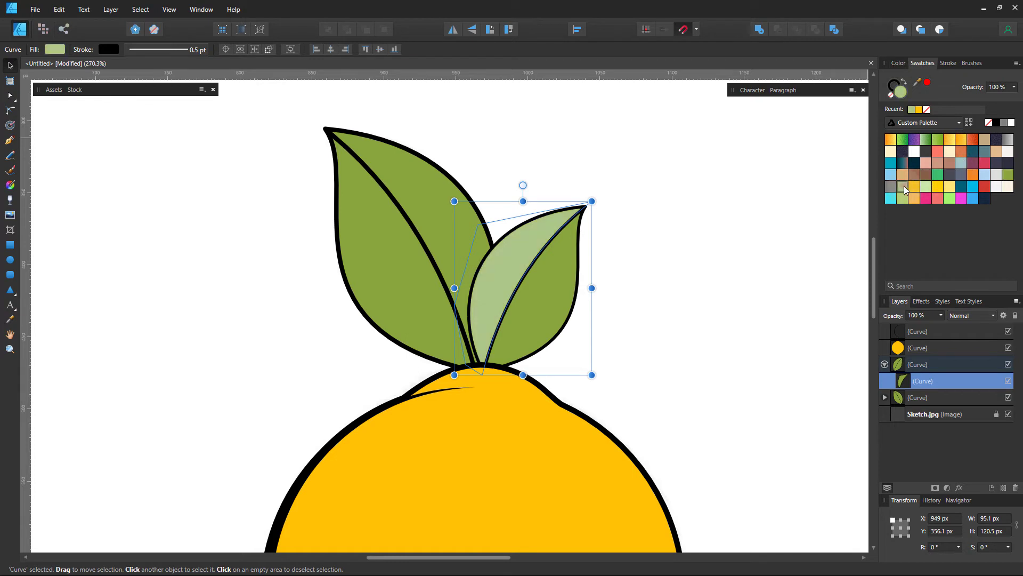
click(411, 274)
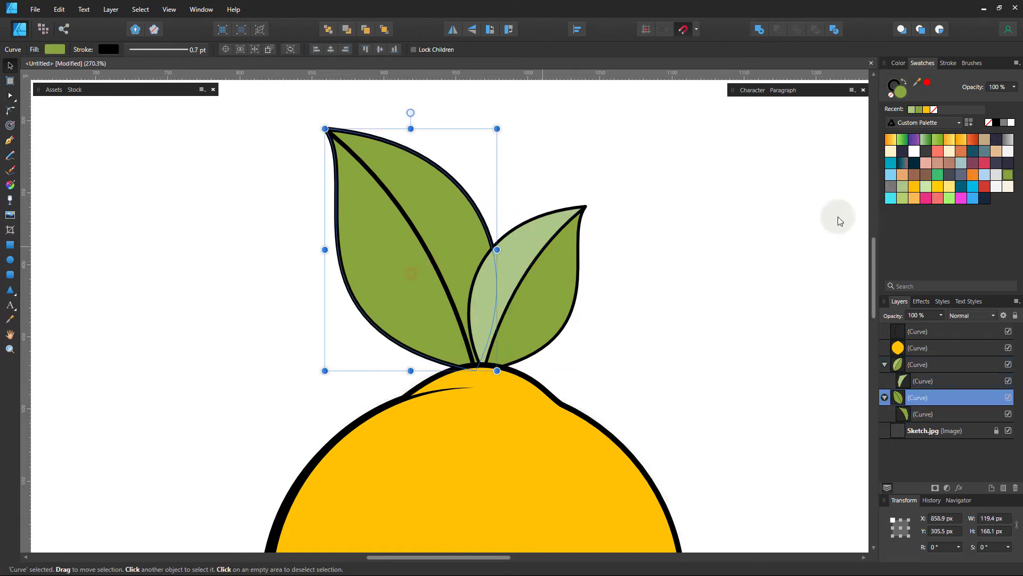
click(906, 186)
key(ctrl+d)
Zoom from the whole-page view in until the lemon and leaves fill the view.
key(ctrl+0)
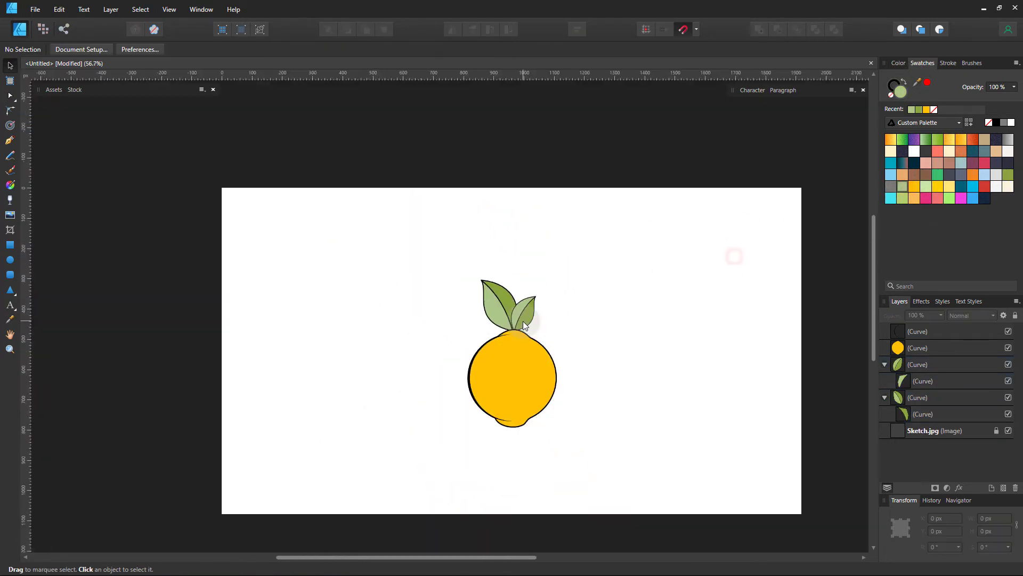
scroll(510, 383, up, 2)
scroll(509, 382, up, 1)
scroll(516, 400, up, 1)
scroll(517, 399, up, 1)
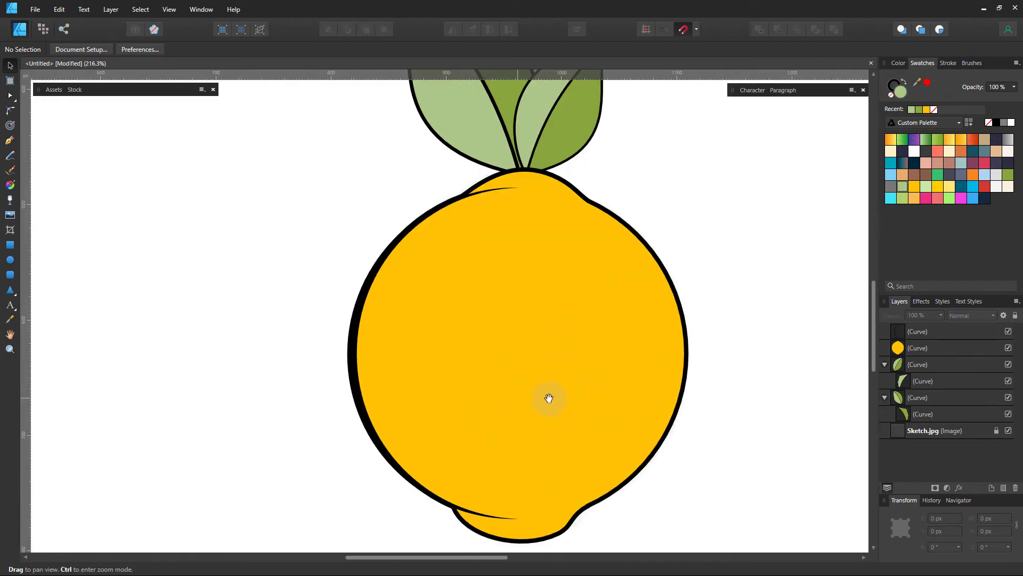
scroll(526, 389, up, 1)
mouse_move(526, 389)
mouse_down()
mouse_move(544, 370)
mouse_move(541, 352)
mouse_up()
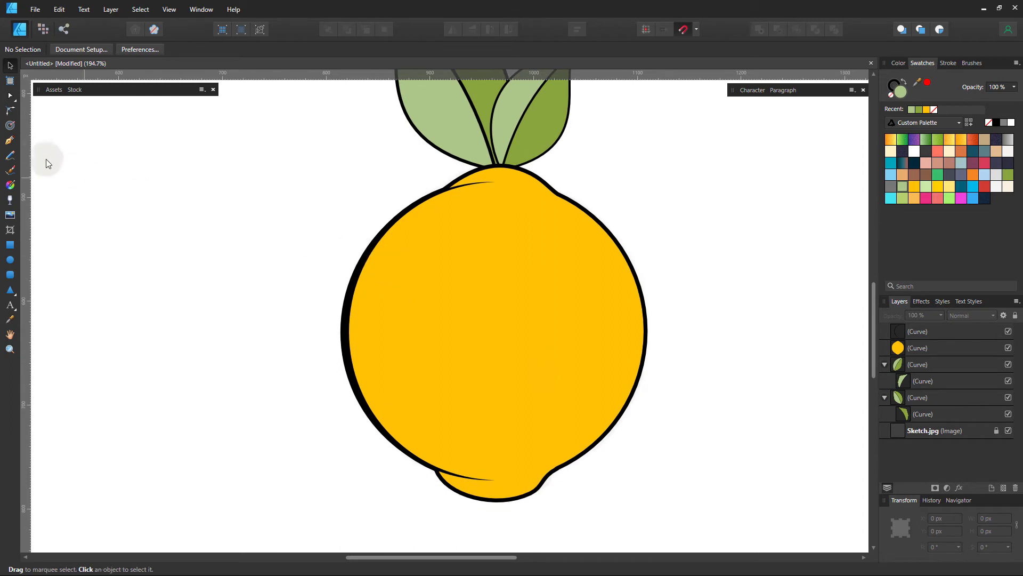
click(10, 140)
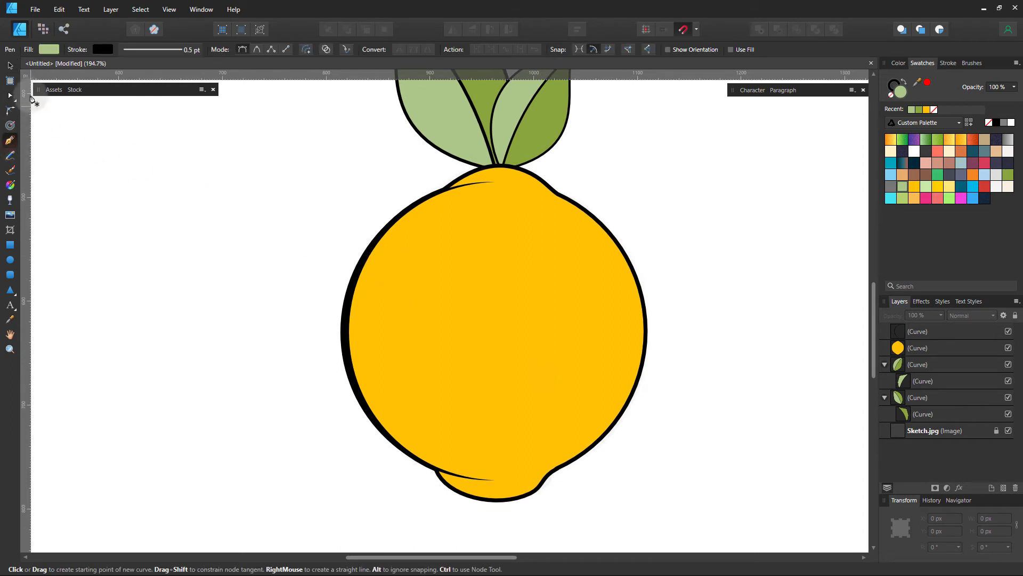
click(10, 66)
Duplicate the lemon's left edge curve slightly right and shrink the copy a little.
click(381, 234)
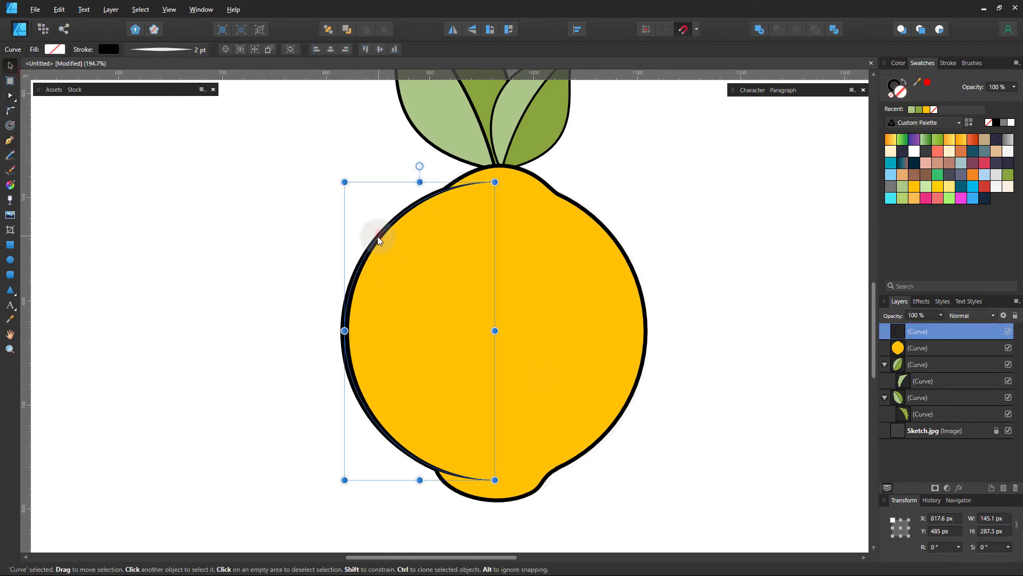
drag(378, 235, 390, 239)
drag(502, 185, 503, 194)
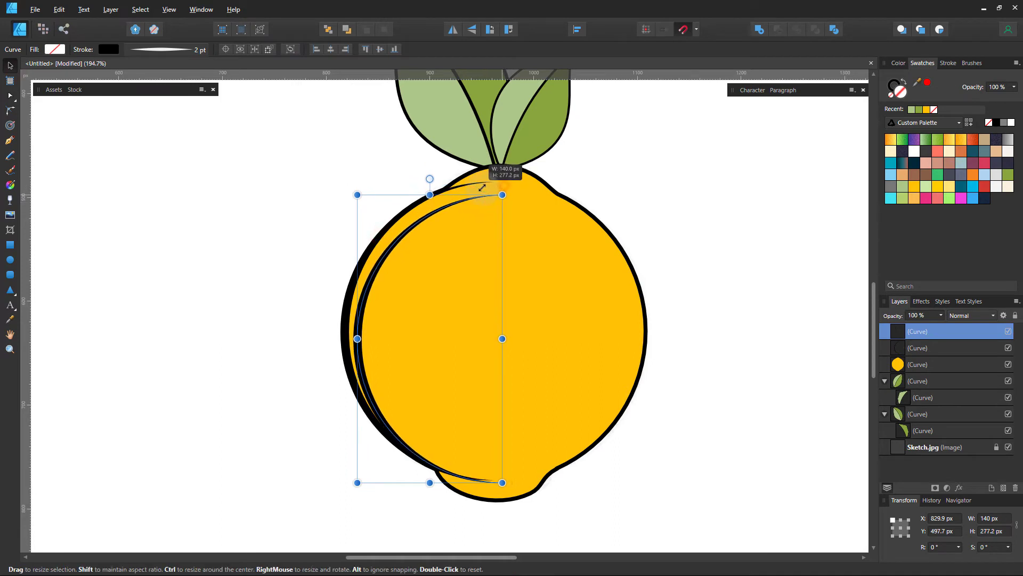
drag(496, 487, 491, 470)
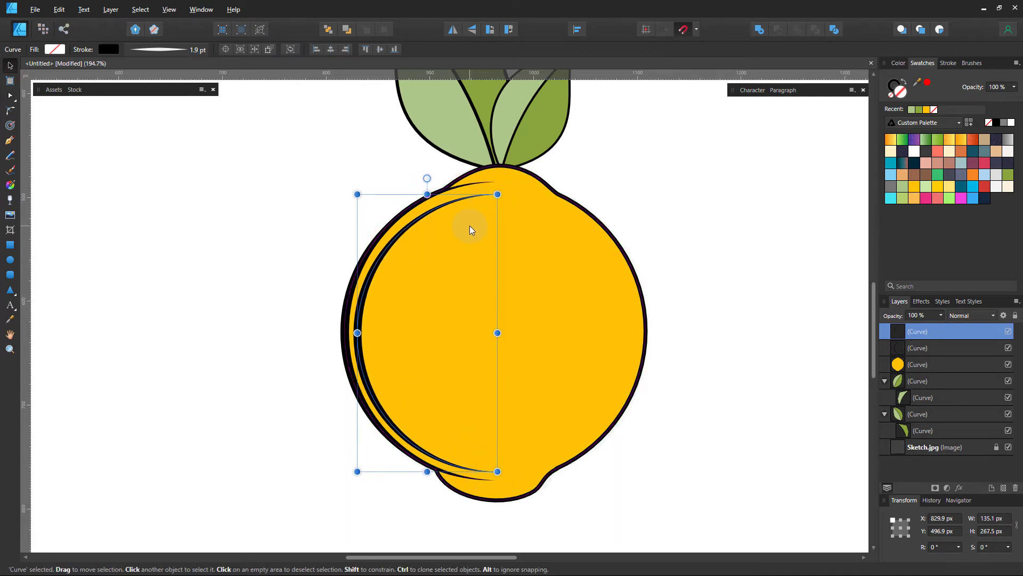
Reshape the copied arc's top end and middle with the Node tool, pulling the top left.
key(a)
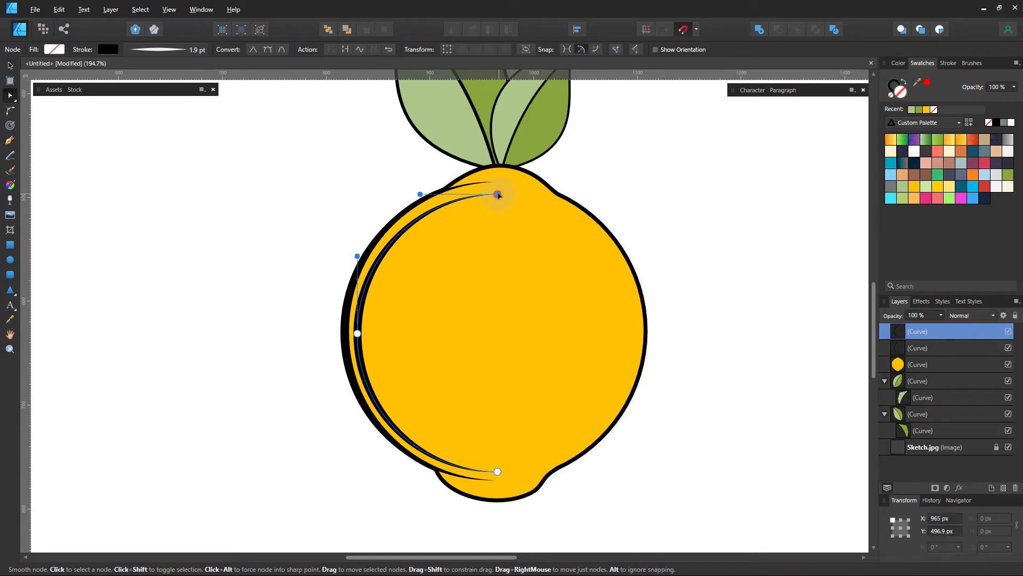
drag(498, 195, 481, 190)
drag(403, 192, 400, 204)
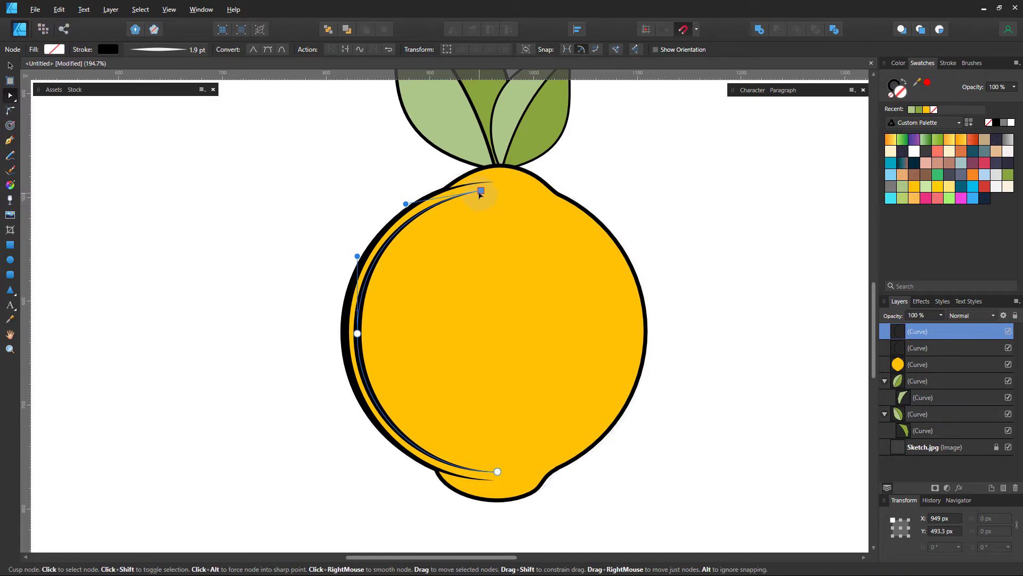
drag(480, 190, 467, 190)
drag(391, 204, 400, 212)
drag(357, 256, 353, 273)
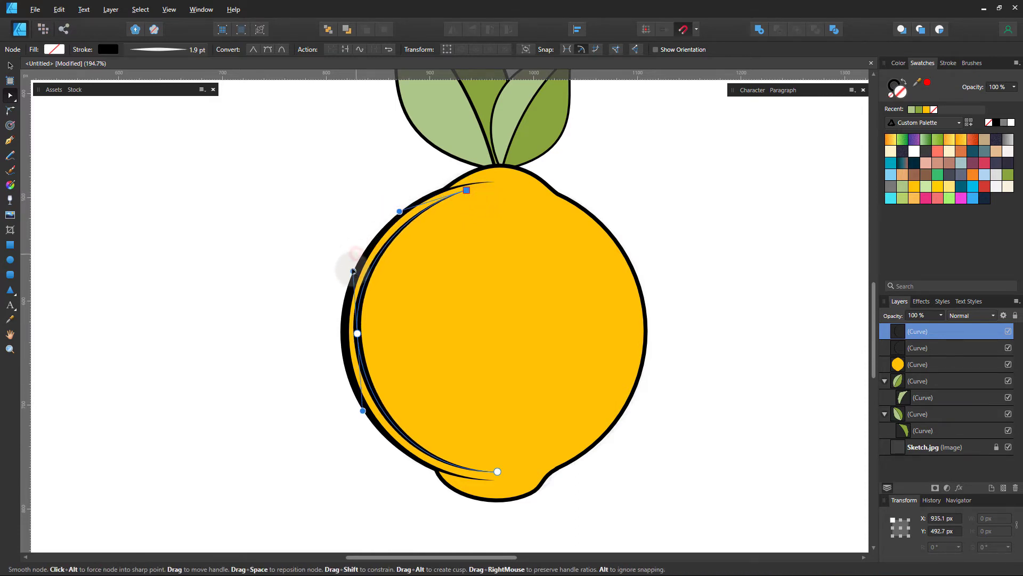
Reshape the arc's bottom end and lower curve to sweep toward the bottom nub.
drag(497, 471, 492, 474)
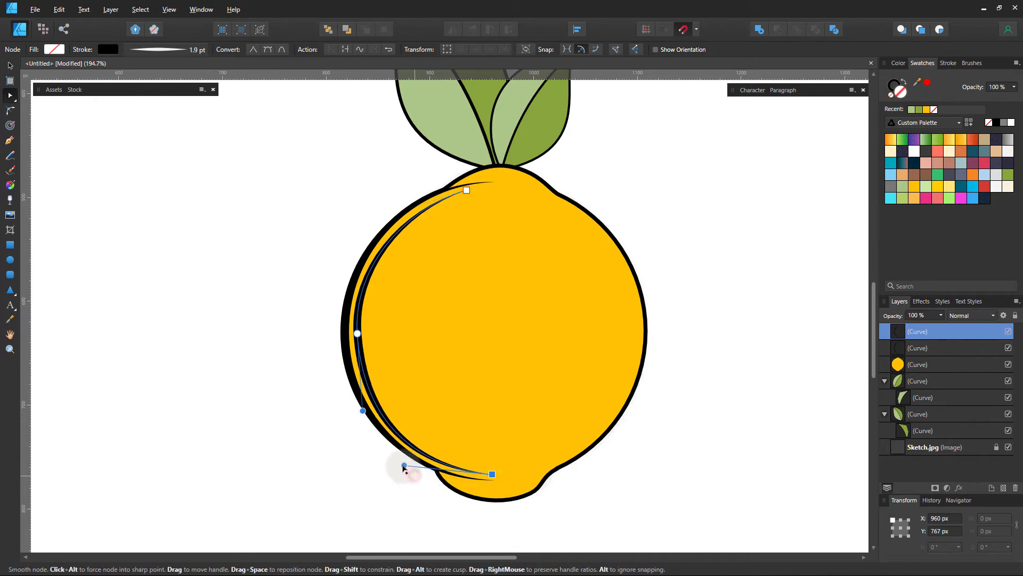
drag(404, 468, 402, 464)
drag(489, 477, 486, 476)
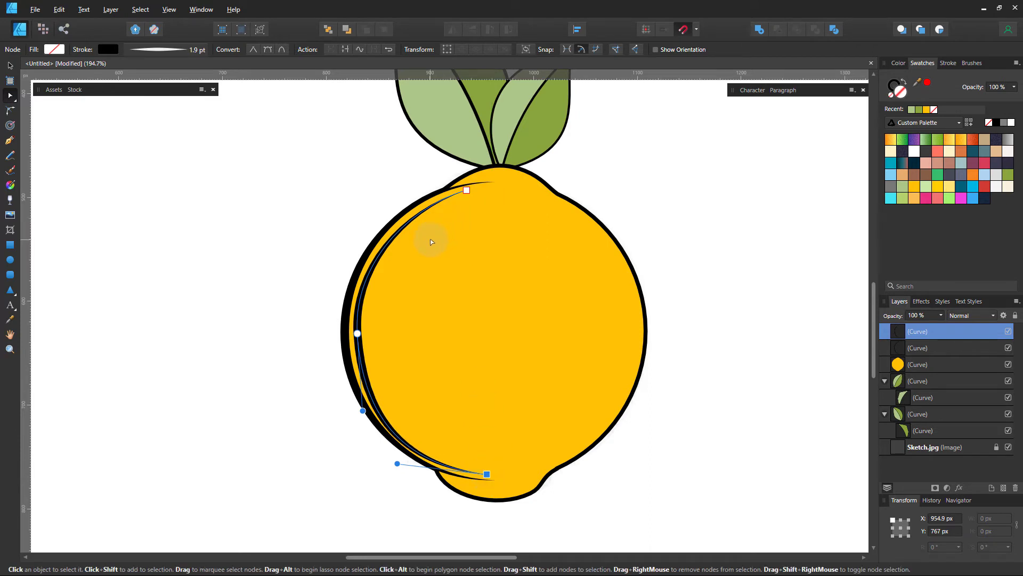
drag(397, 463, 396, 457)
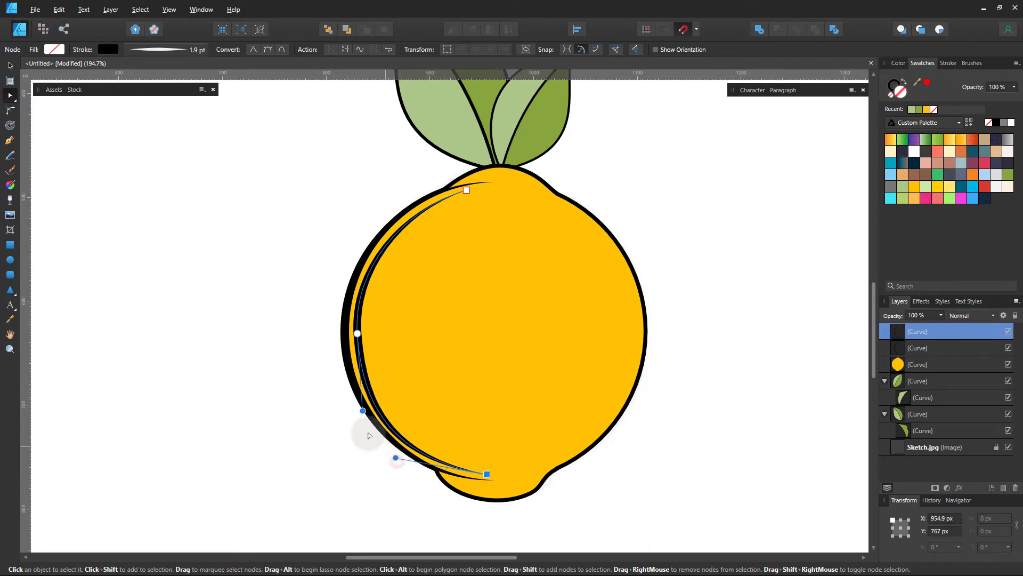
drag(362, 411, 361, 402)
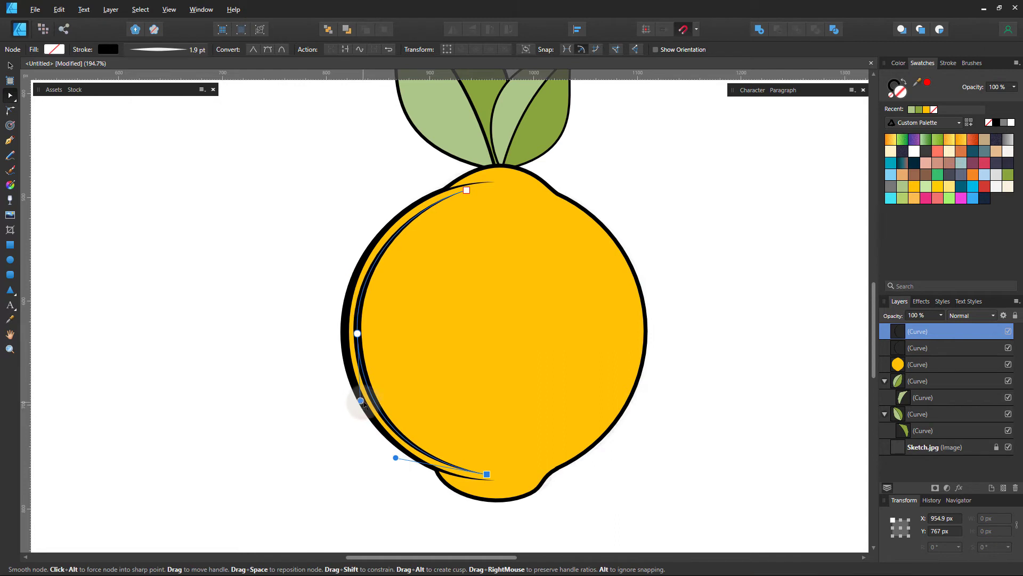
Close the inner arc with the Pen tool and bow the closing segment into a crescent.
key(p)
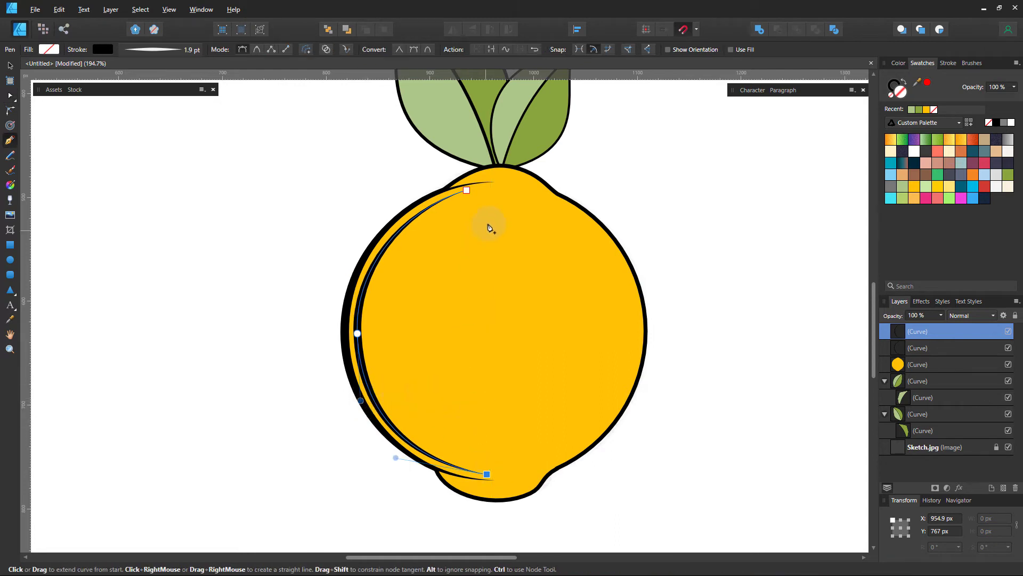
click(467, 191)
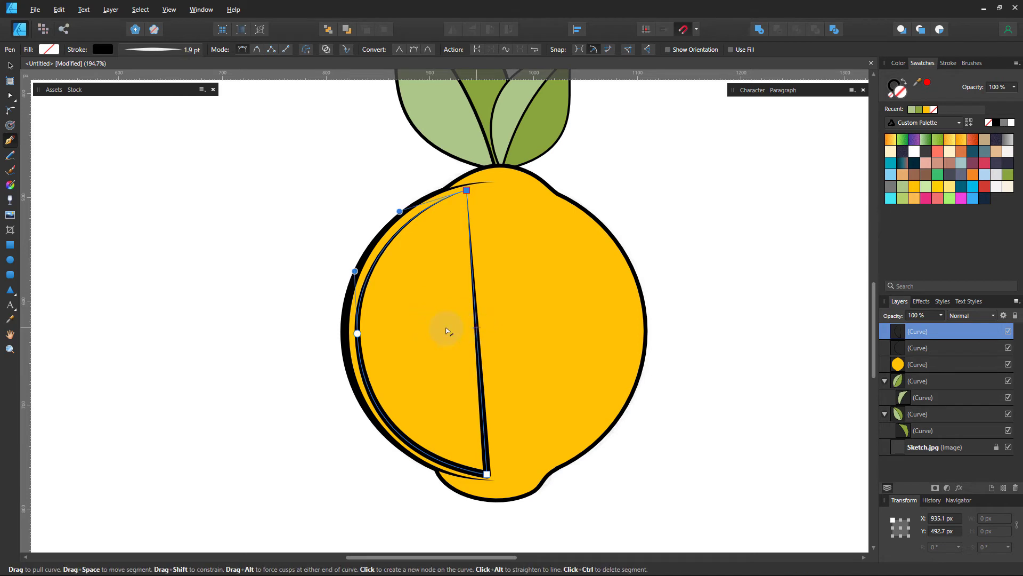
drag(447, 330, 391, 358)
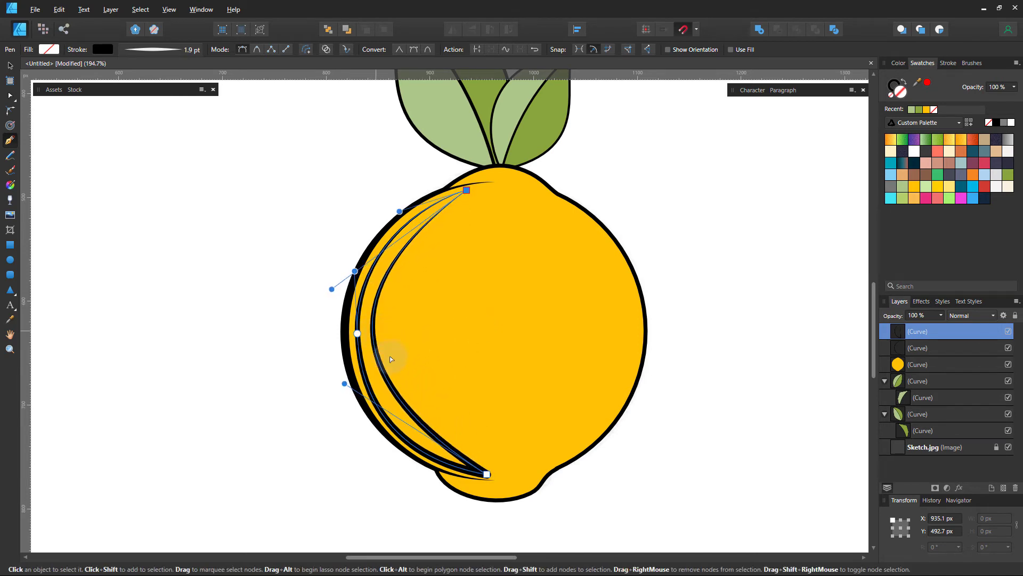
drag(344, 398, 349, 409)
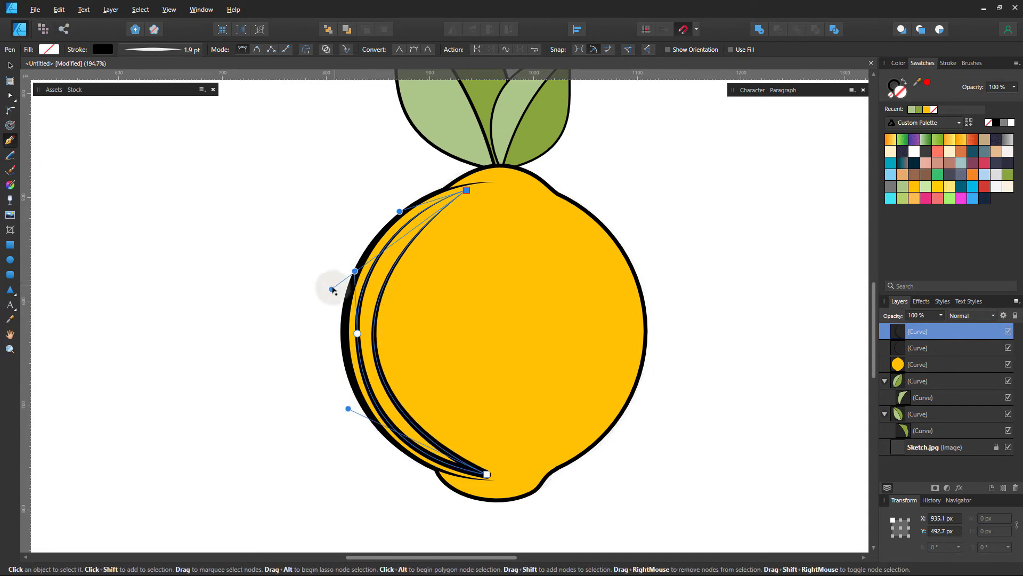
mouse_move(332, 289)
mouse_down()
mouse_move(355, 267)
mouse_move(345, 265)
mouse_up()
drag(343, 264, 338, 265)
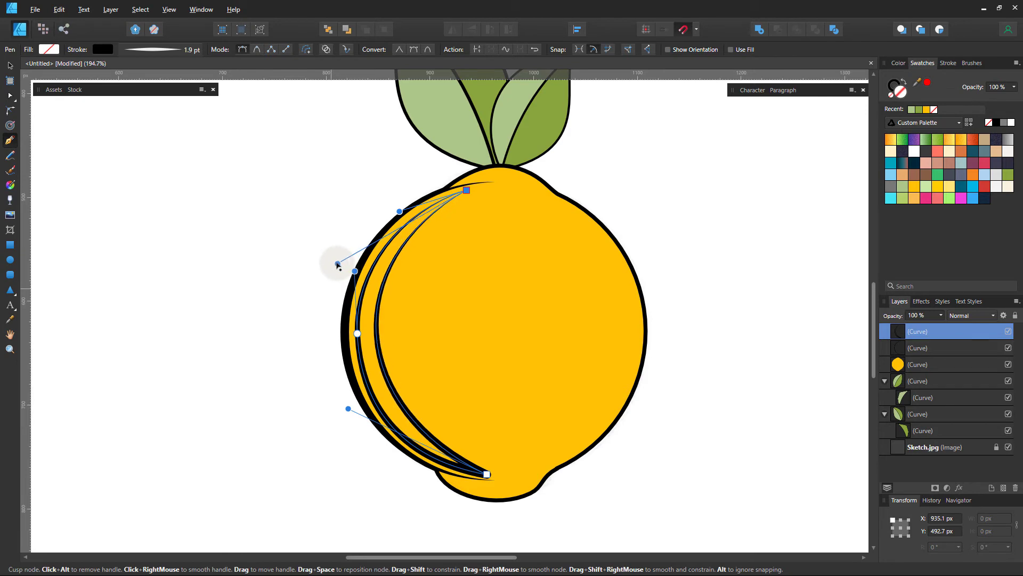
Swap the crescent's stroke to a fill and colour it pale yellow.
click(908, 84)
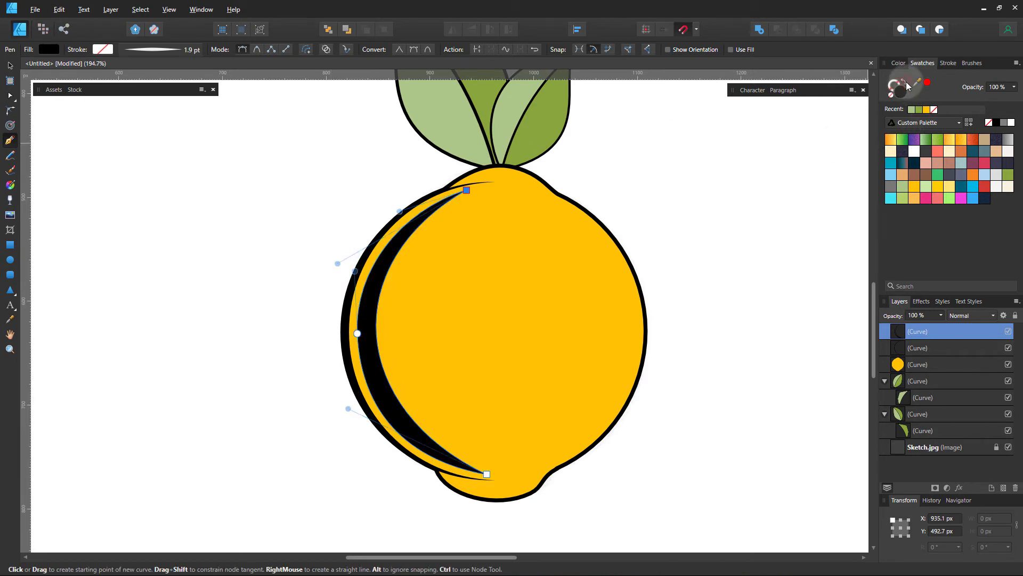
click(949, 186)
key(ctrl+d)
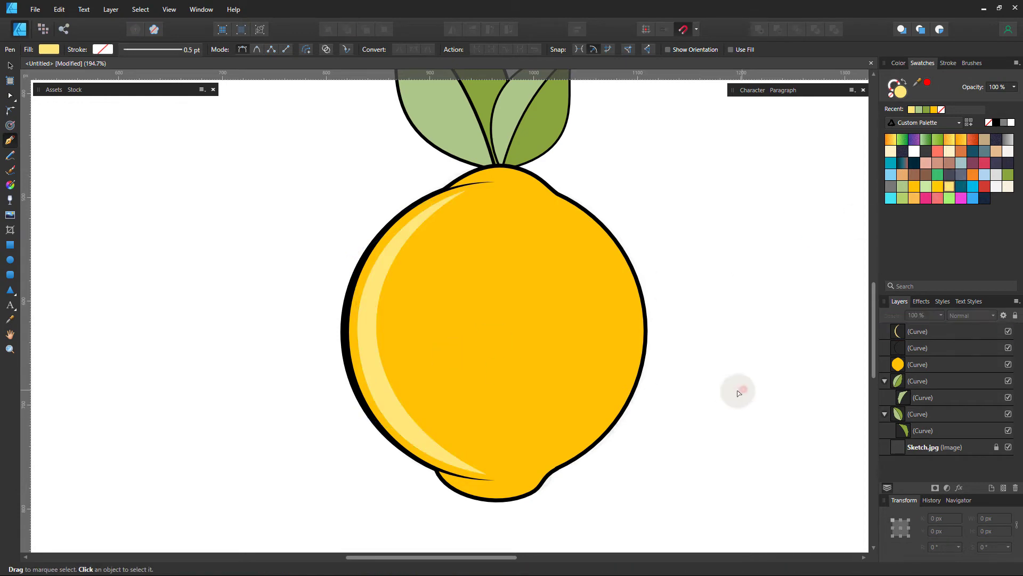
mouse_move(491, 361)
mouse_down()
mouse_move(292, 314)
mouse_move(512, 334)
mouse_move(608, 320)
mouse_move(696, 330)
mouse_up()
Set the lemon body's fill noise to 40% in the Color panel.
key(v)
key(ctrl+z)
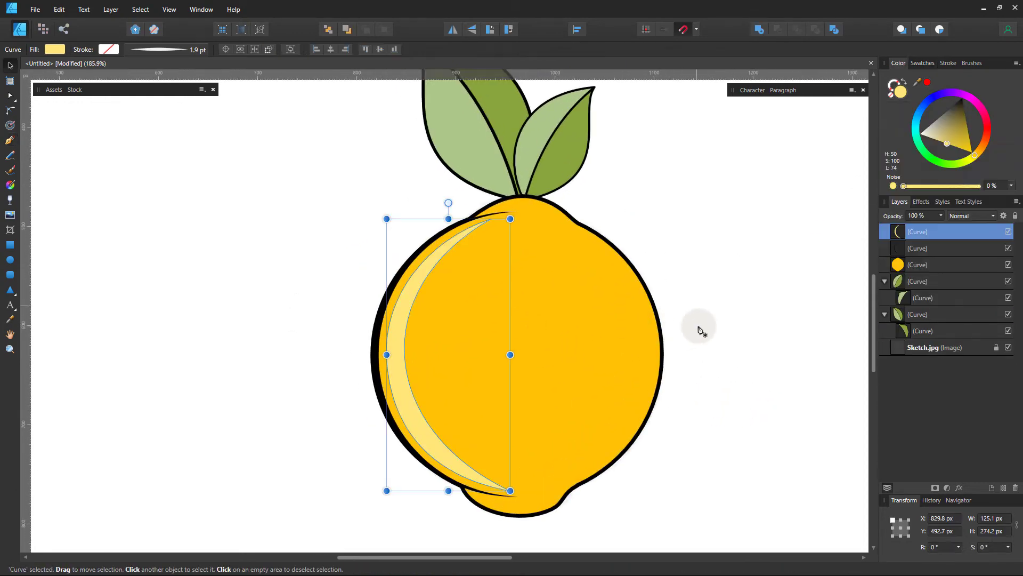
click(656, 339)
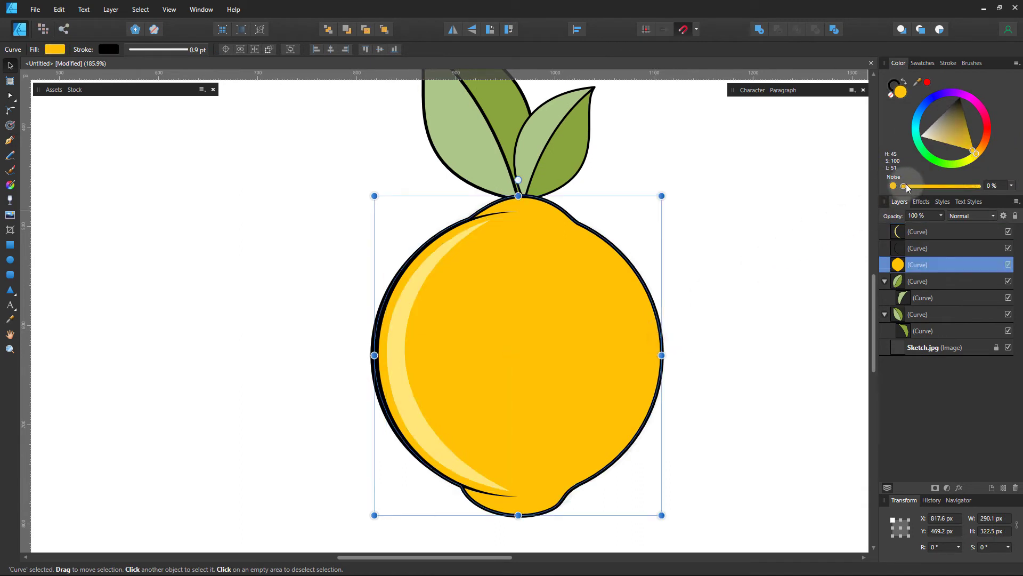
drag(908, 187, 933, 184)
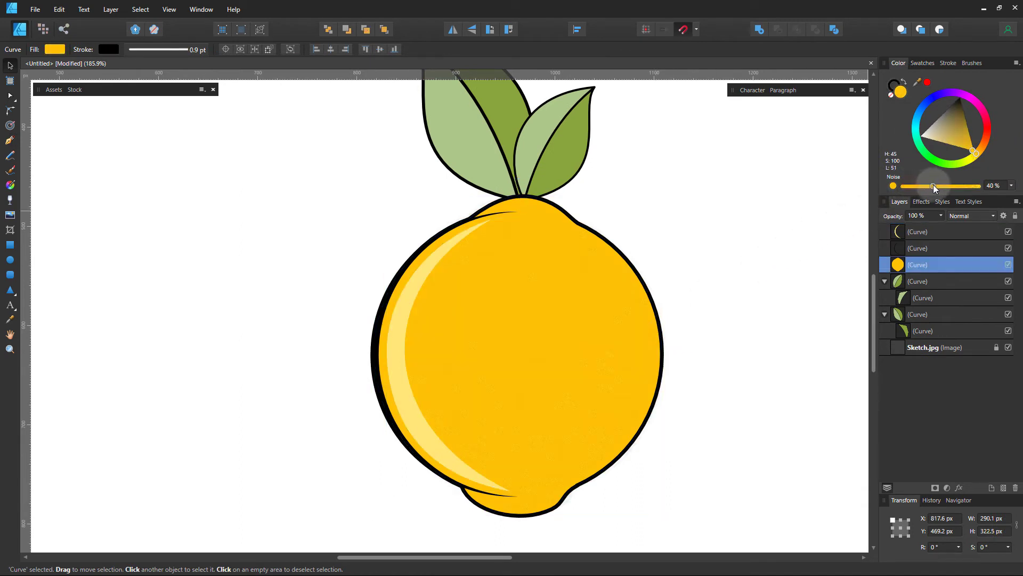
click(825, 276)
Zoom in on the lemon, centre it in the view and reselect its body.
key(ctrl+0)
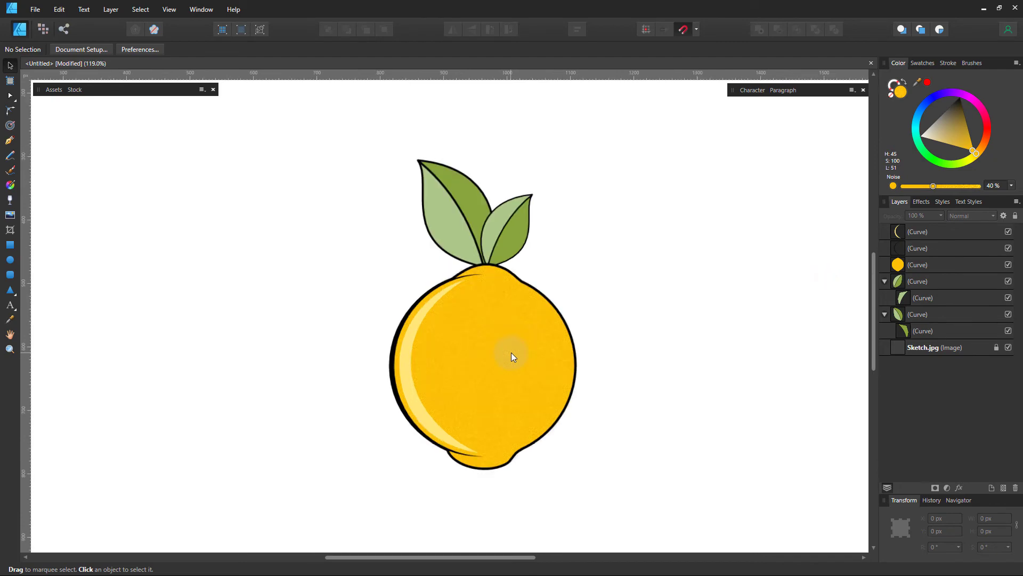
scroll(511, 353, up, 1)
scroll(511, 353, up, 2)
scroll(519, 337, up, 1)
drag(605, 278, 597, 267)
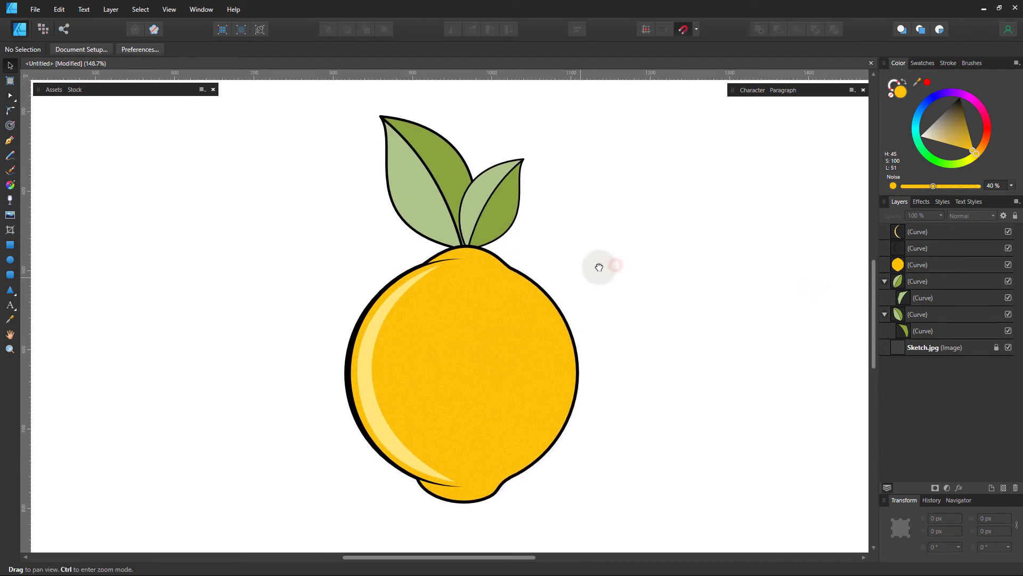
click(572, 372)
scroll(504, 338, up, 1)
scroll(511, 340, up, 1)
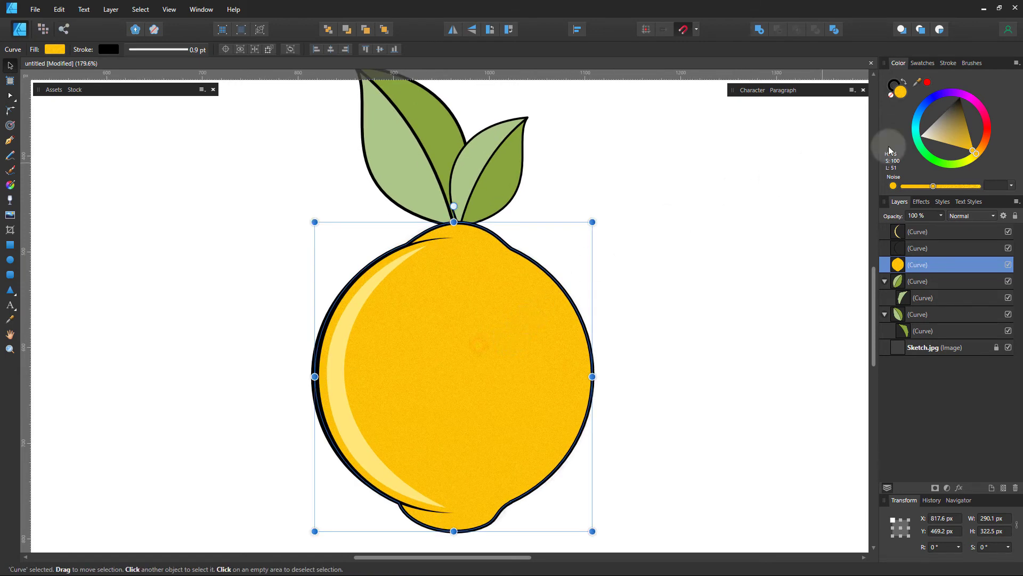
Apply an orange-to-yellow swatch from the Fancy Gradient palette to the lemon body.
click(922, 62)
click(916, 123)
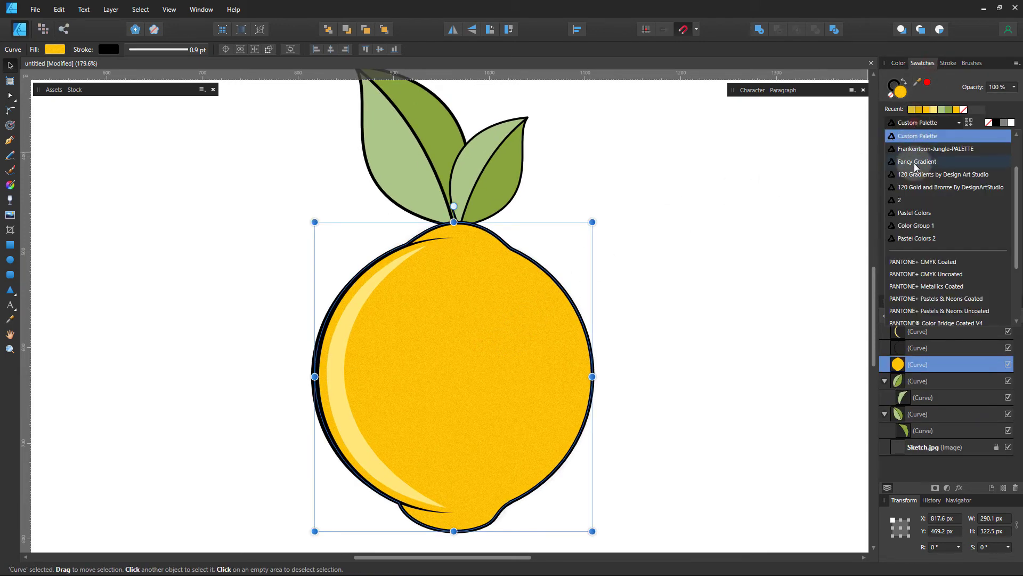
click(917, 162)
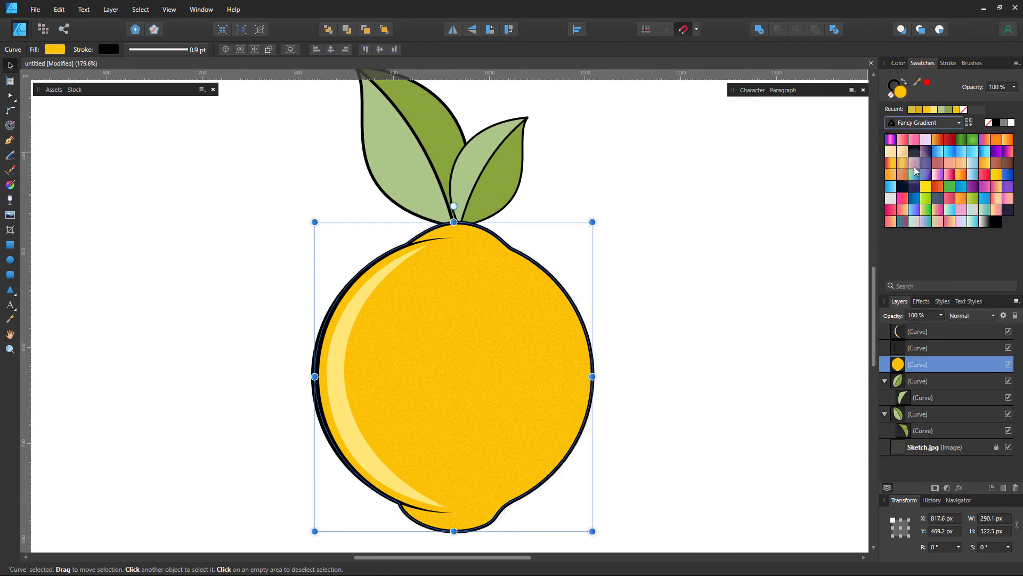
click(1010, 143)
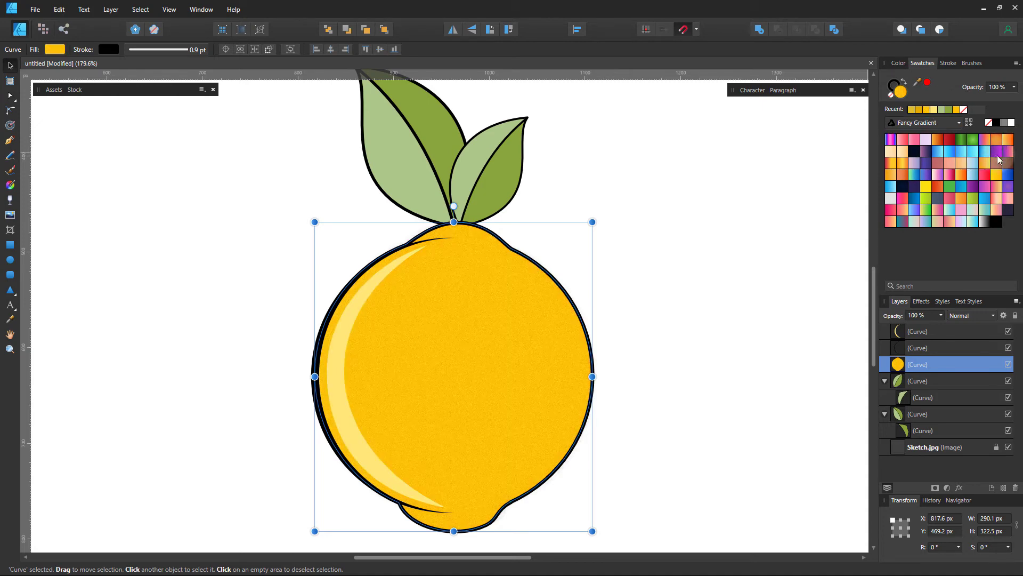
click(893, 166)
click(892, 174)
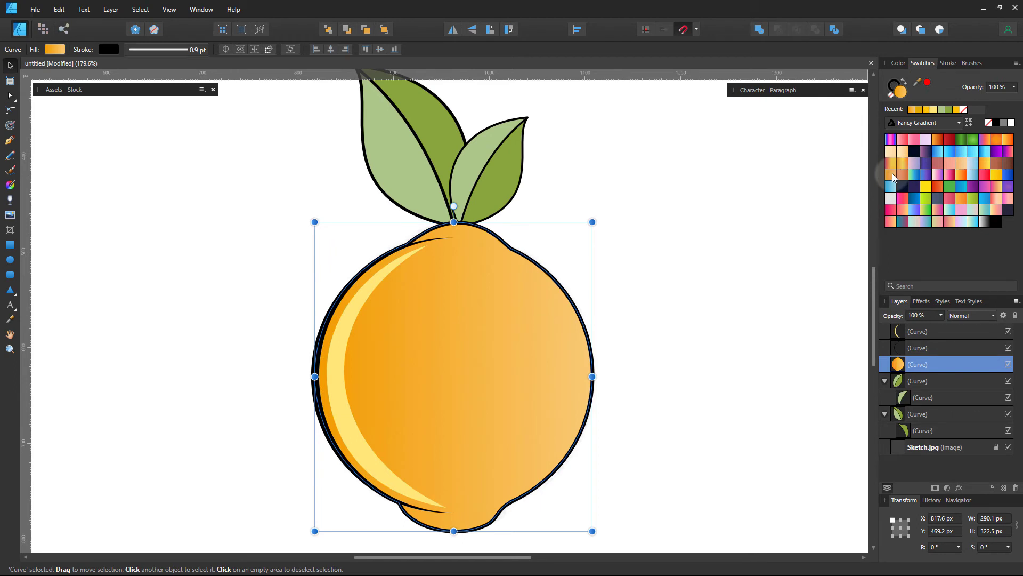
click(994, 174)
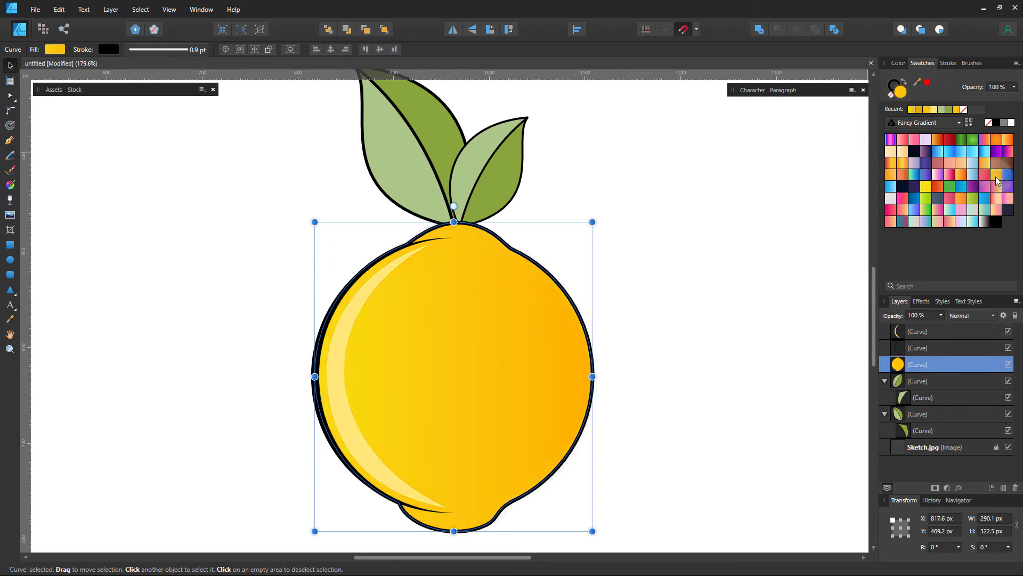
click(984, 164)
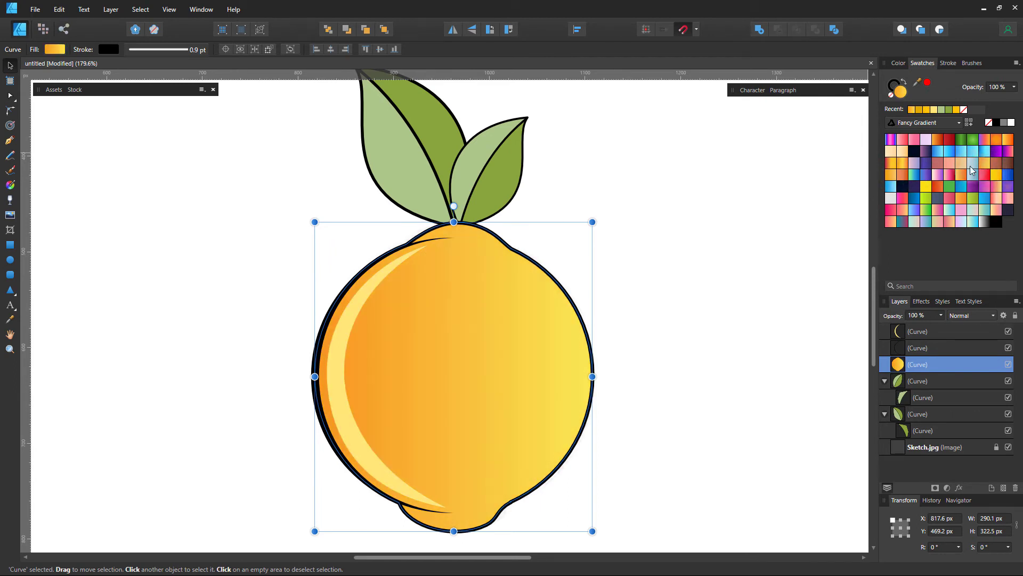
Redrag the gradient so yellow sits left and orange right, and add 40% noise.
key(g)
drag(592, 390, 221, 382)
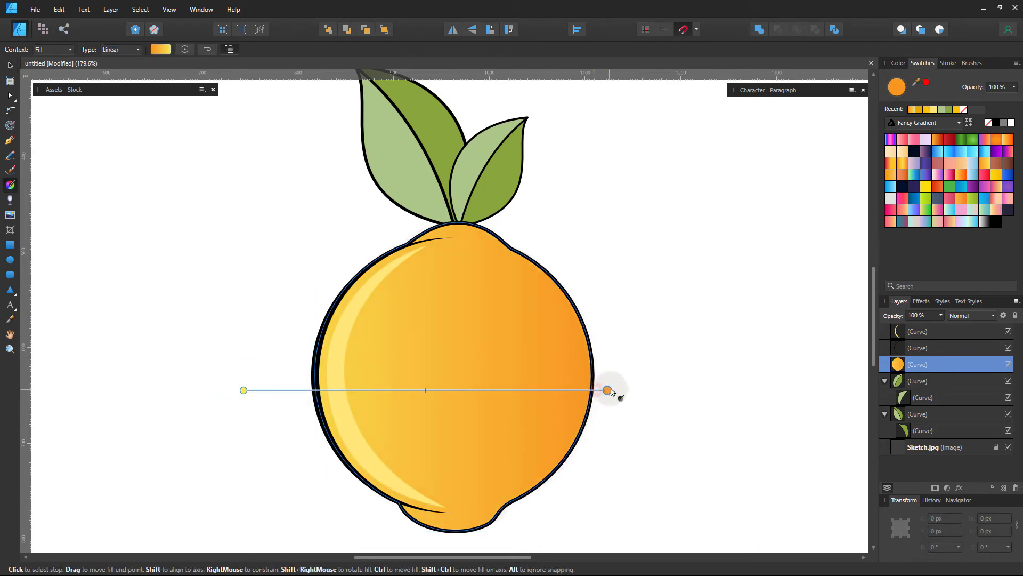
click(906, 64)
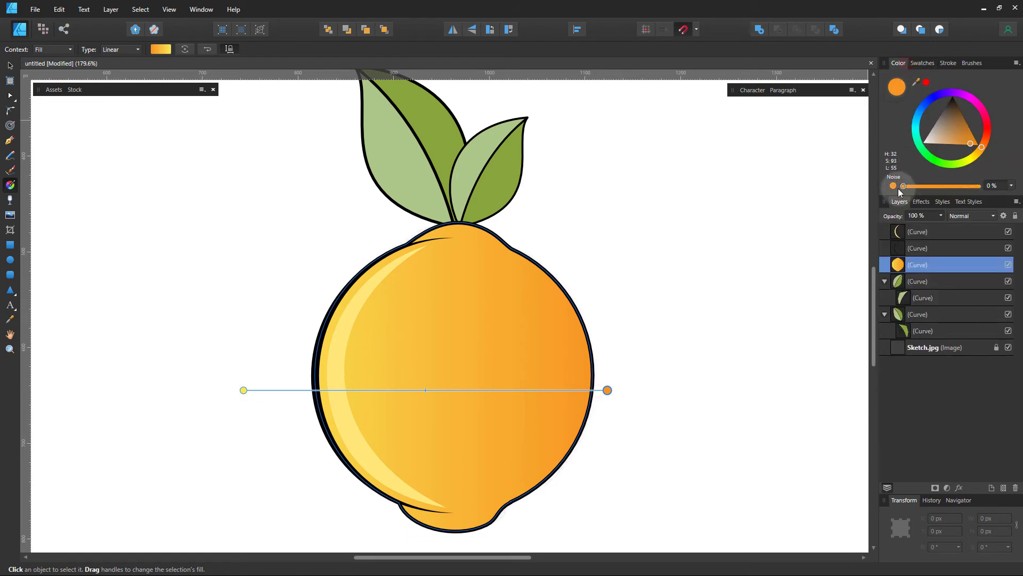
key(v)
click(556, 355)
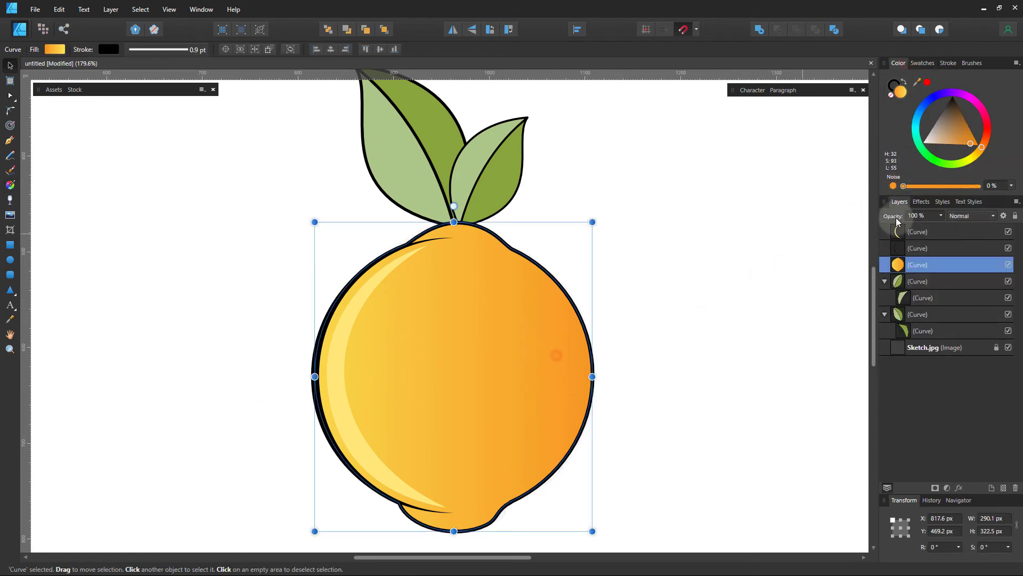
drag(903, 186, 935, 185)
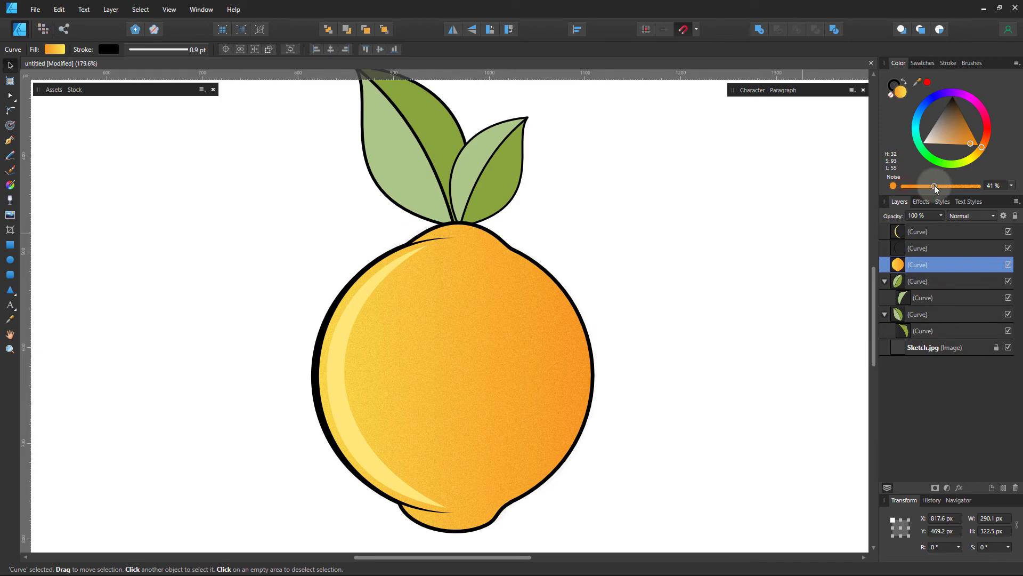
click(734, 321)
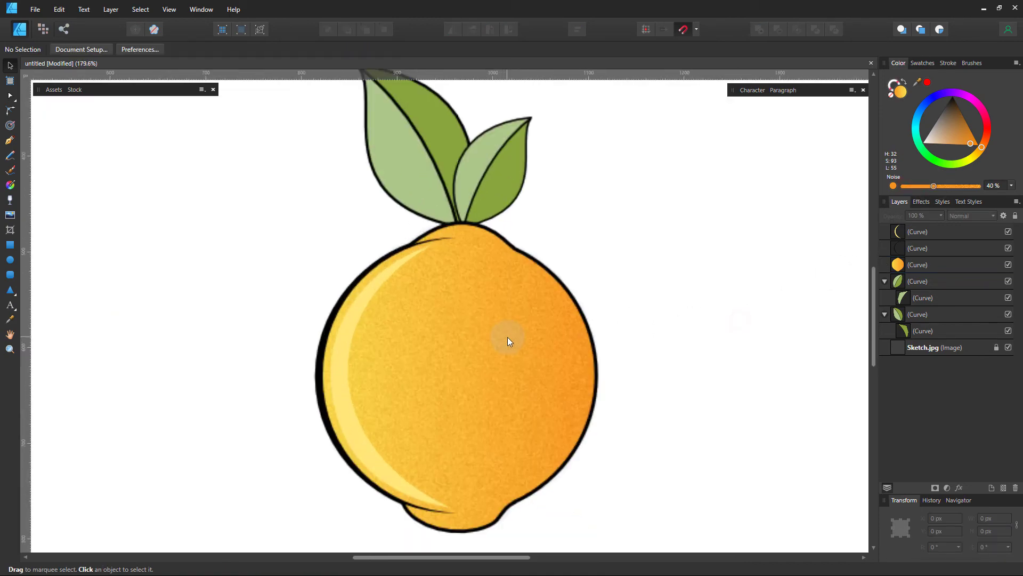
Give the right leaf a linear green gradient running from its base up to the tip.
scroll(507, 337, up, 2)
scroll(487, 391, down, 3)
scroll(456, 167, up, 3)
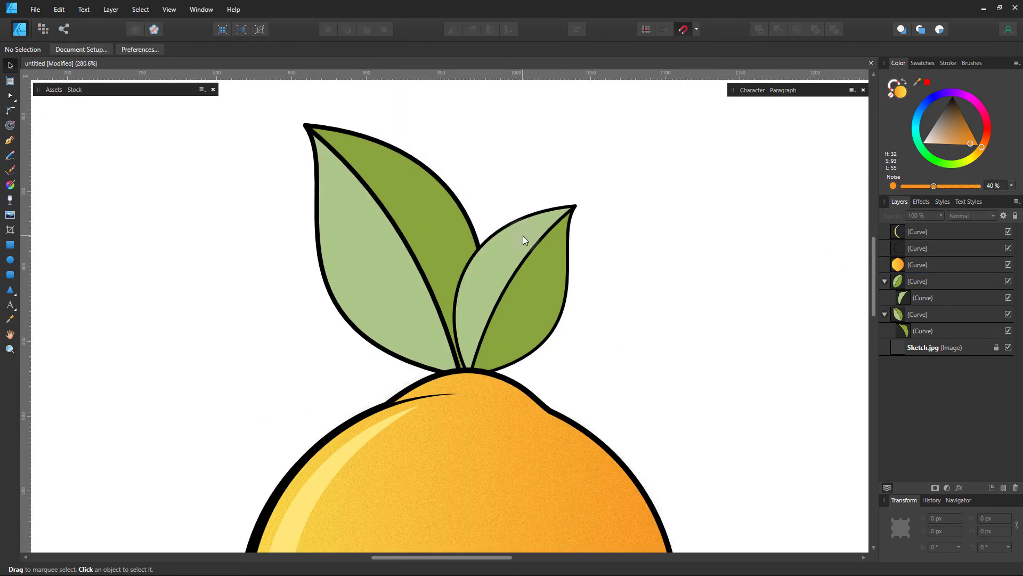
scroll(523, 235, up, 1)
click(930, 66)
click(538, 302)
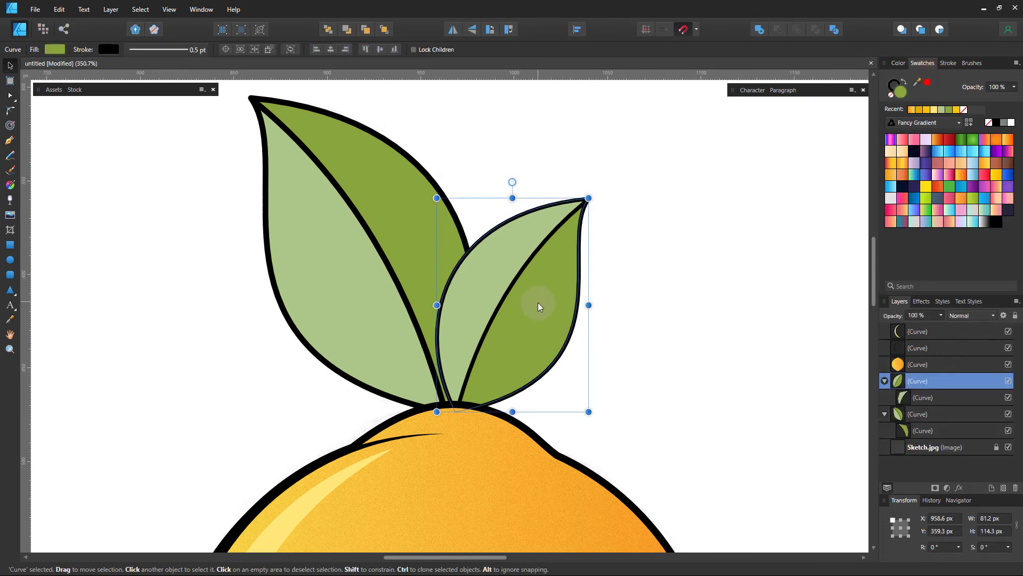
key(g)
drag(473, 410, 605, 210)
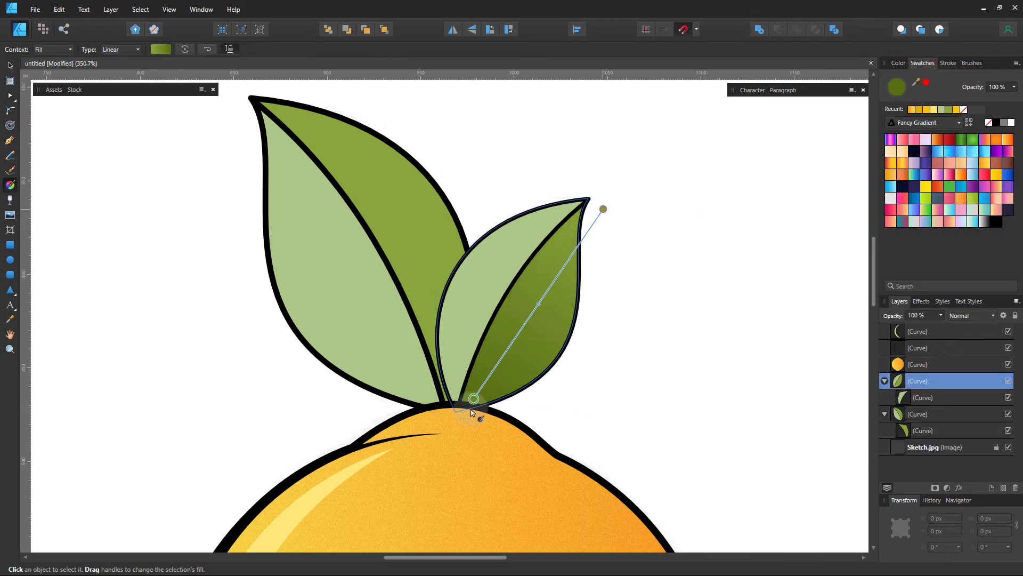
Give the left leaf a linear gradient from its base upward, then redirect its end handle.
click(414, 215)
drag(469, 404, 311, 131)
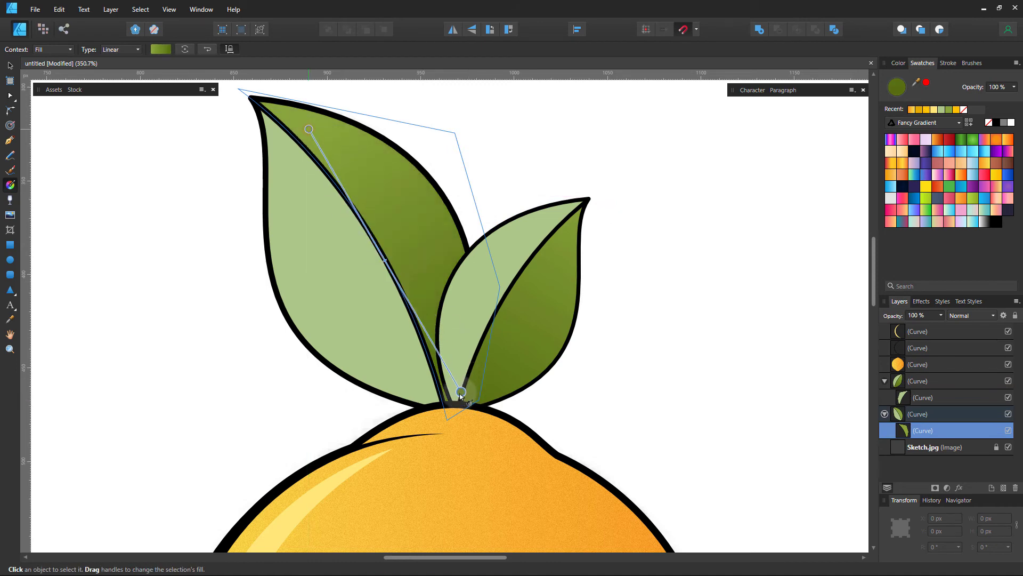
scroll(503, 388, down, 1)
drag(348, 190, 271, 208)
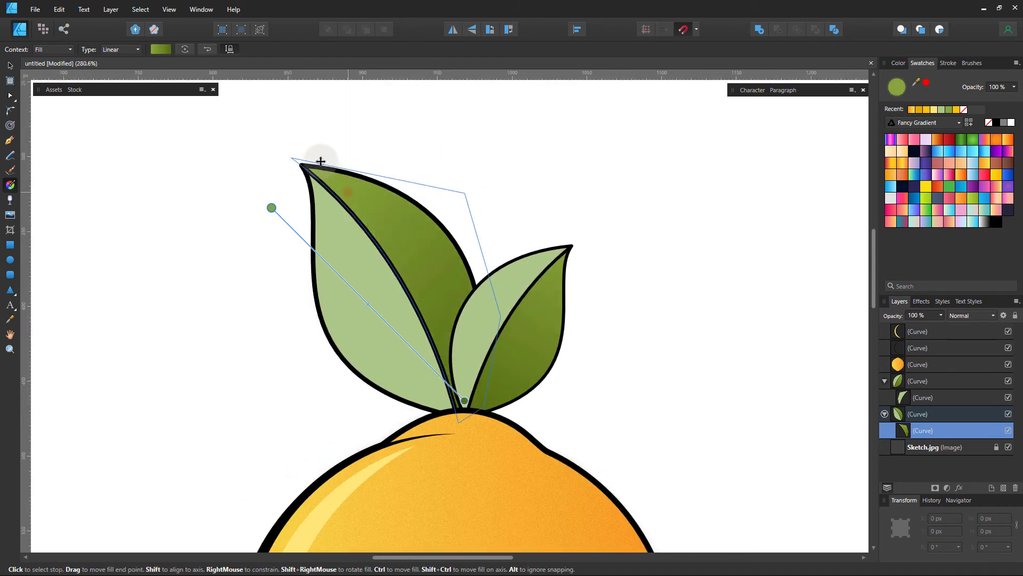
click(618, 327)
scroll(412, 355, down, 5)
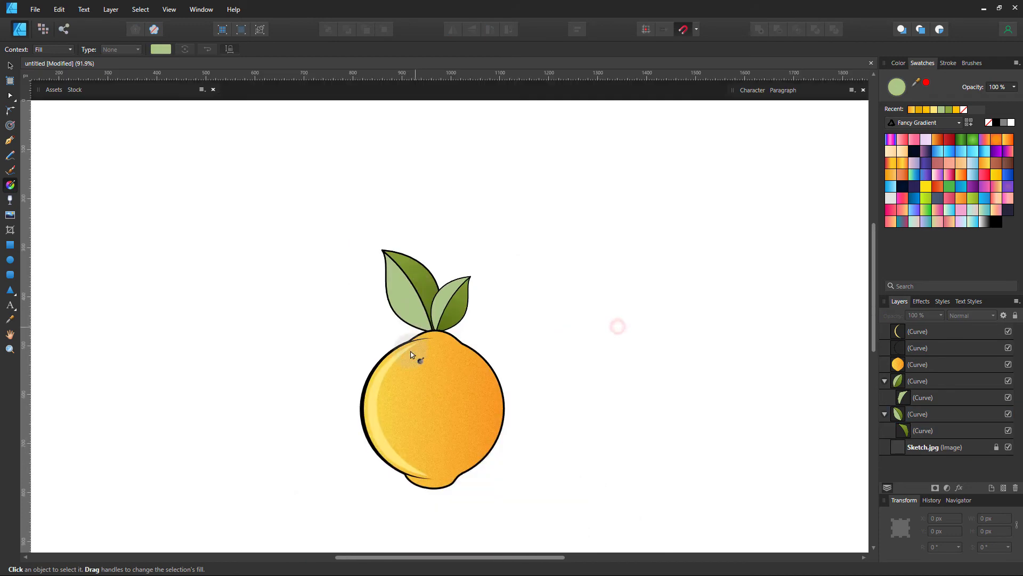
scroll(421, 435, up, 1)
scroll(457, 479, up, 2)
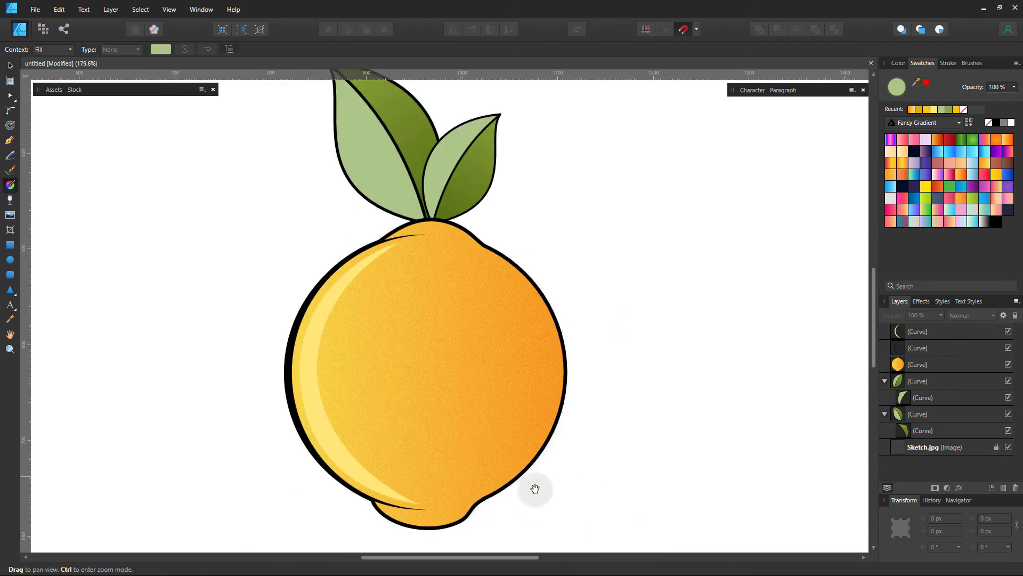
Draw a large yellow-gradient circle over the lemon.
drag(533, 486, 558, 450)
scroll(523, 397, up, 1)
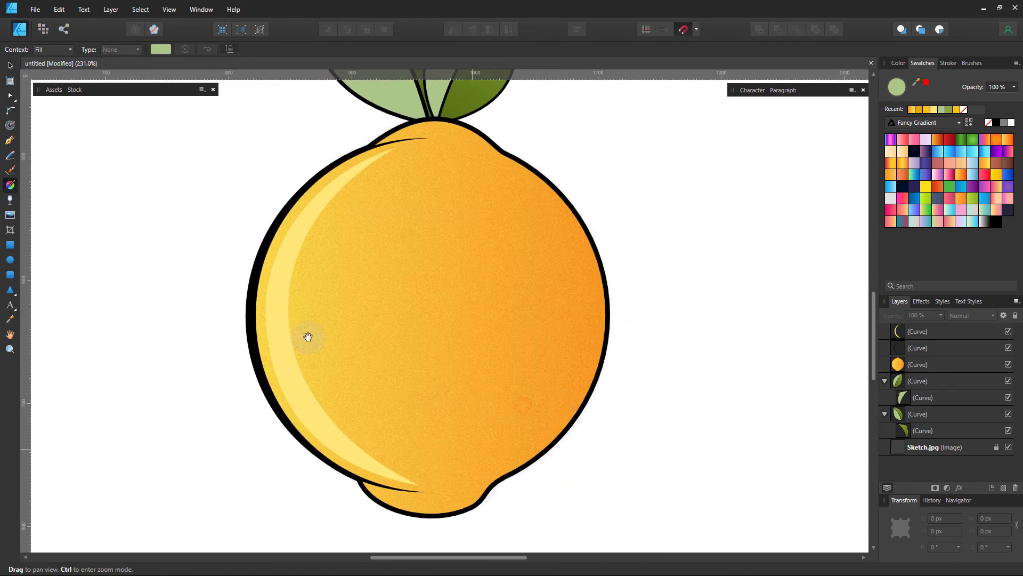
click(10, 260)
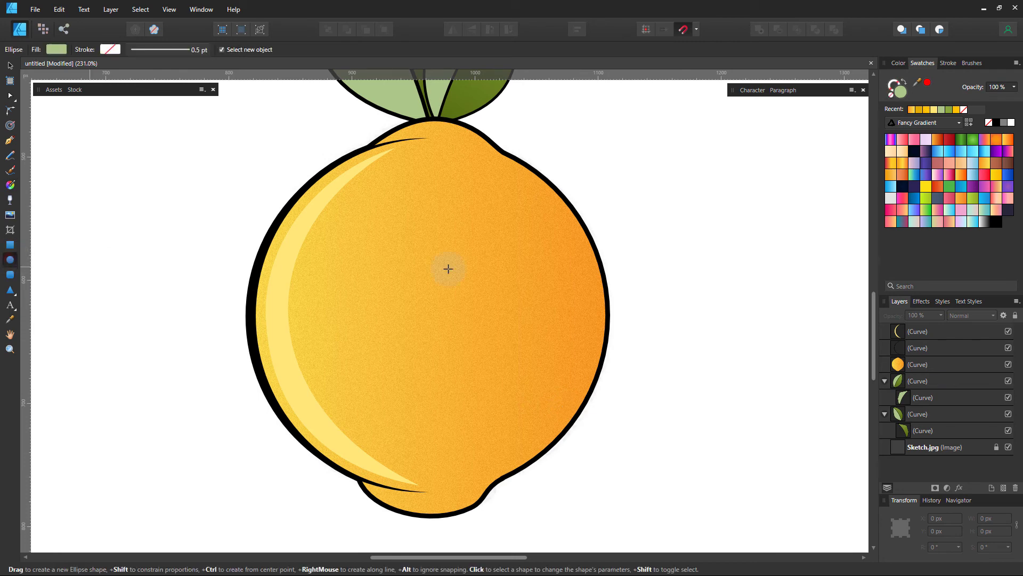
click(992, 175)
drag(327, 172, 657, 503)
Enlarge the circle to about 313.7 px, offset it, and subtract to leave a crescent.
key(v)
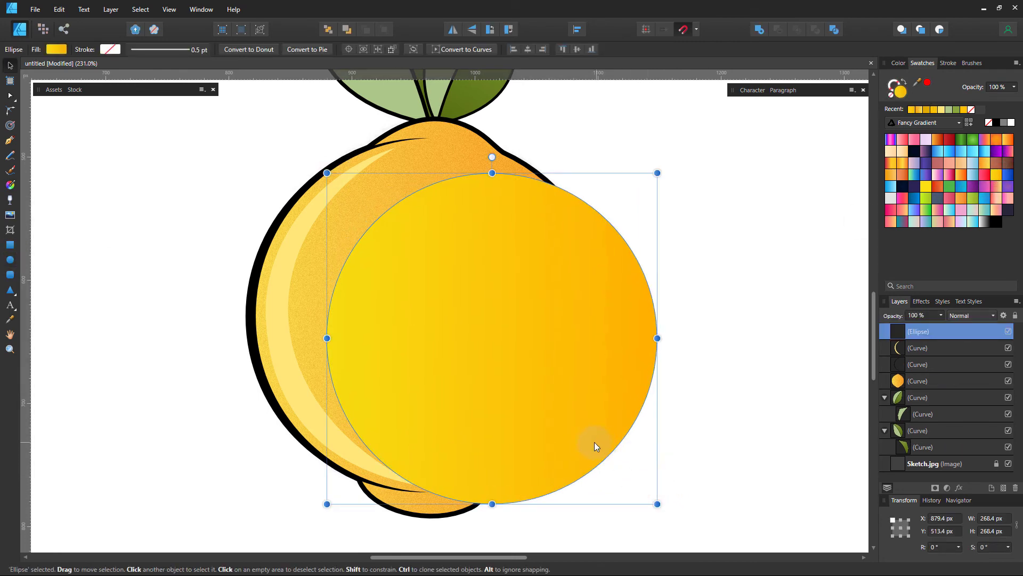
drag(578, 447, 524, 435)
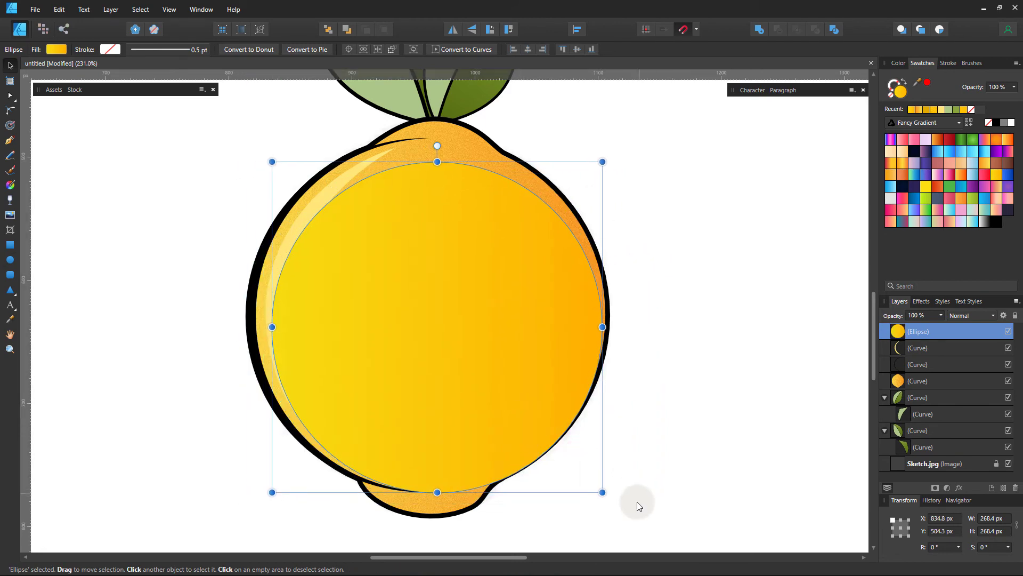
drag(603, 492, 612, 512)
drag(504, 398, 504, 404)
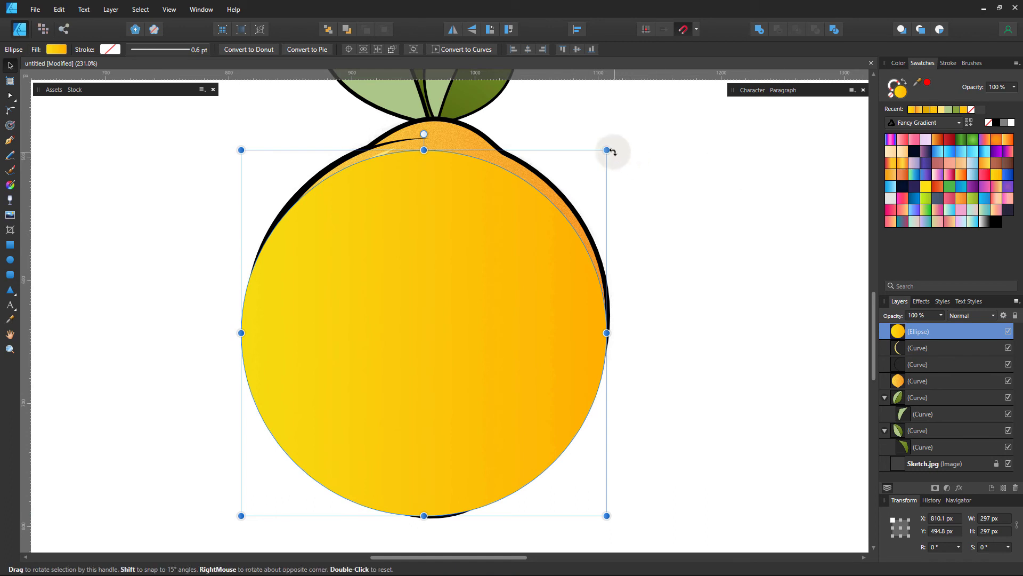
drag(608, 151, 627, 131)
drag(535, 324, 495, 309)
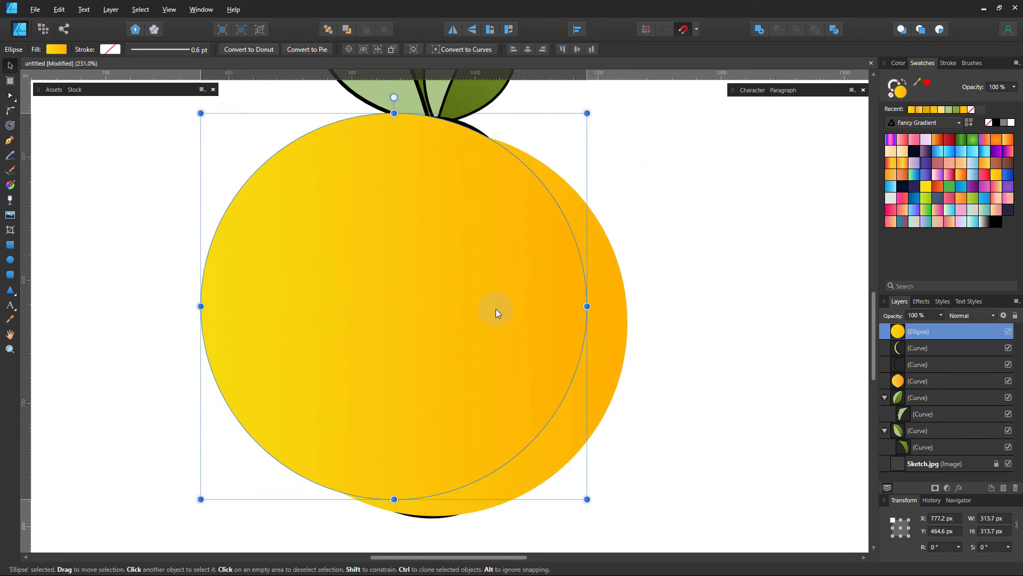
shift+click(619, 330)
click(782, 33)
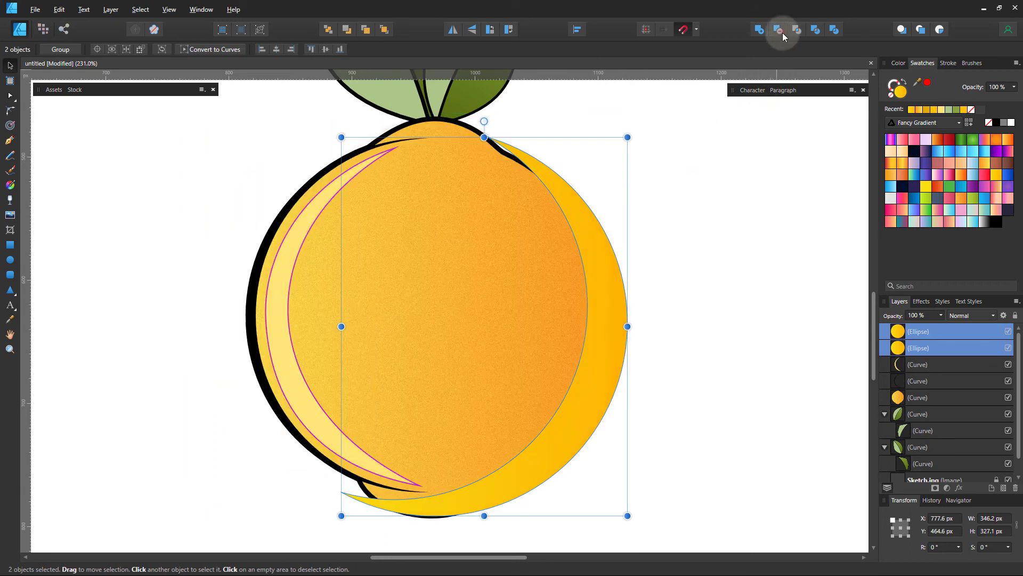
Set the crescent to Multiply blending and tilt it to about -9.3 degrees.
click(966, 315)
click(965, 365)
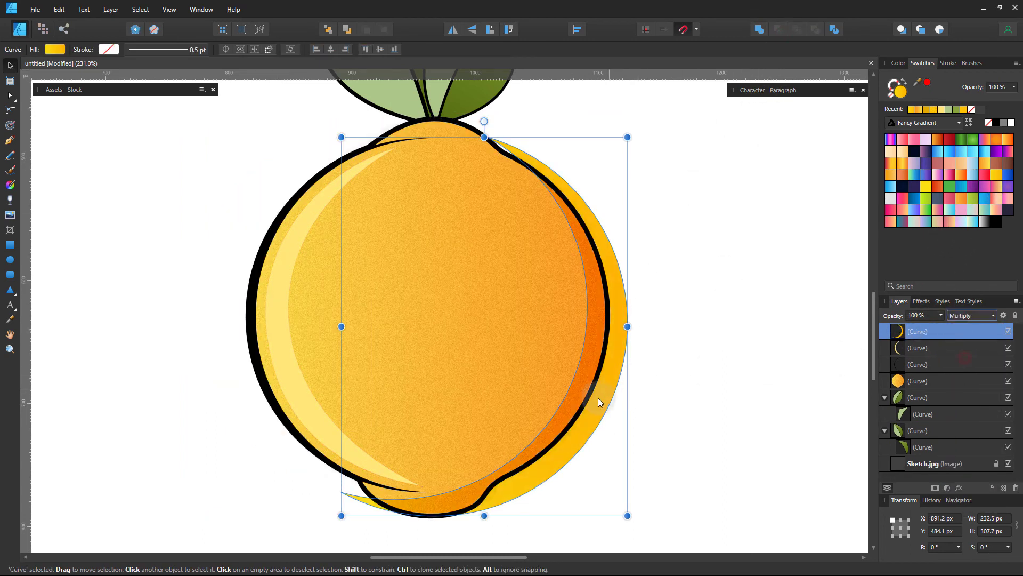
drag(580, 424, 575, 416)
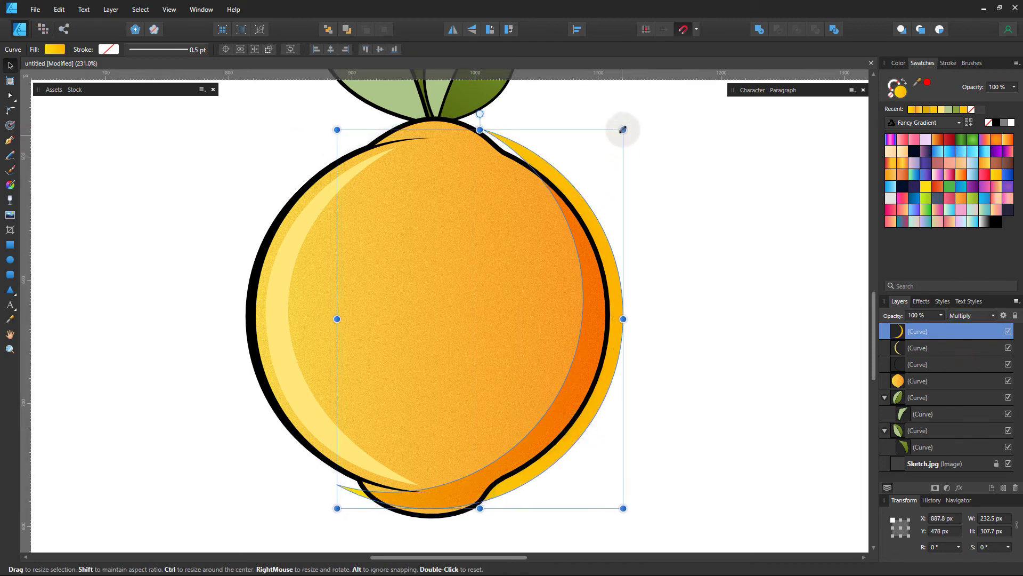
drag(481, 114, 514, 113)
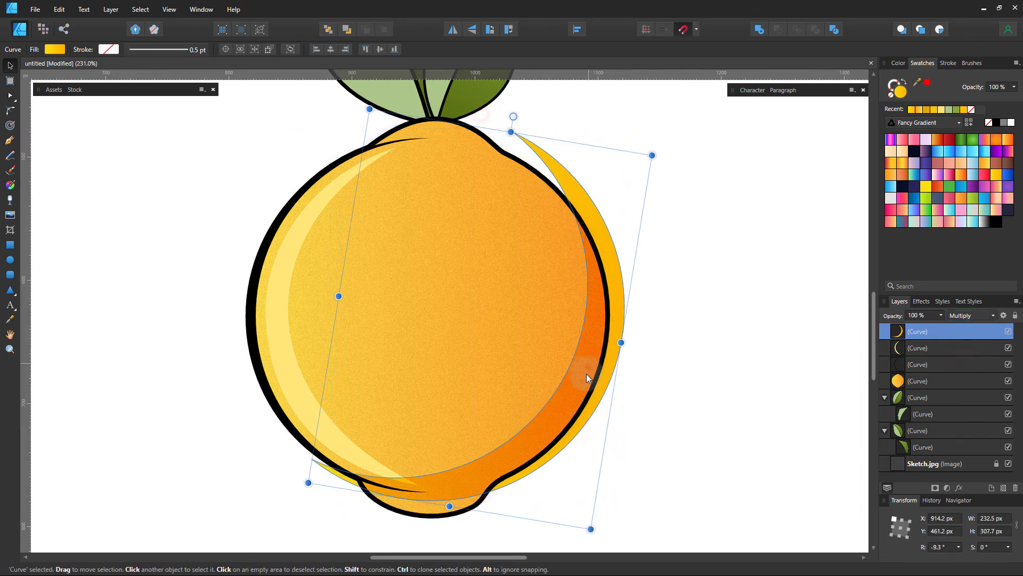
drag(586, 373, 586, 371)
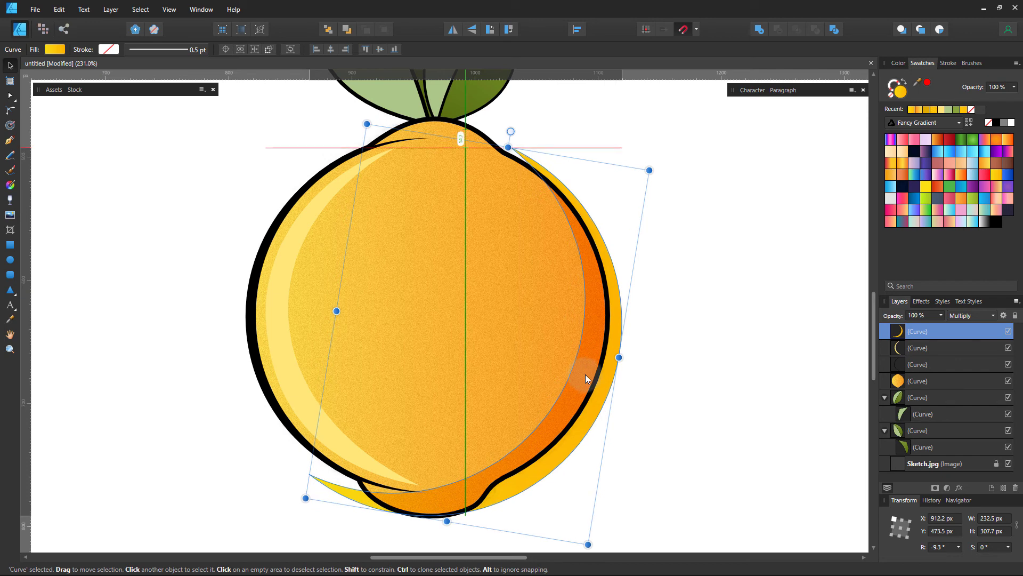
Enlarge the crescent to about 253 × 334.8 px, rotating and positioning it along the lemon.
drag(587, 538, 584, 541)
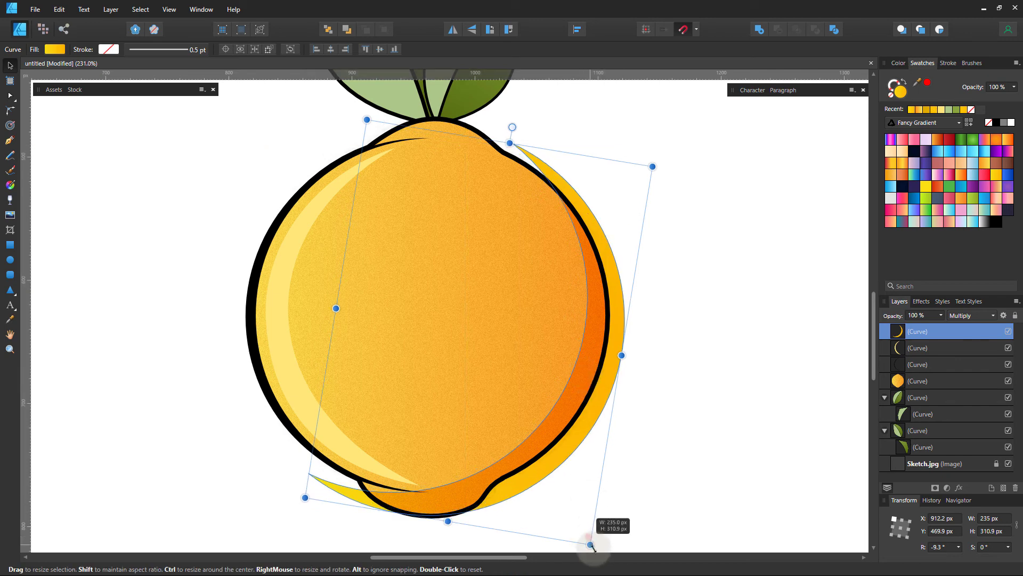
scroll(562, 498, down, 1)
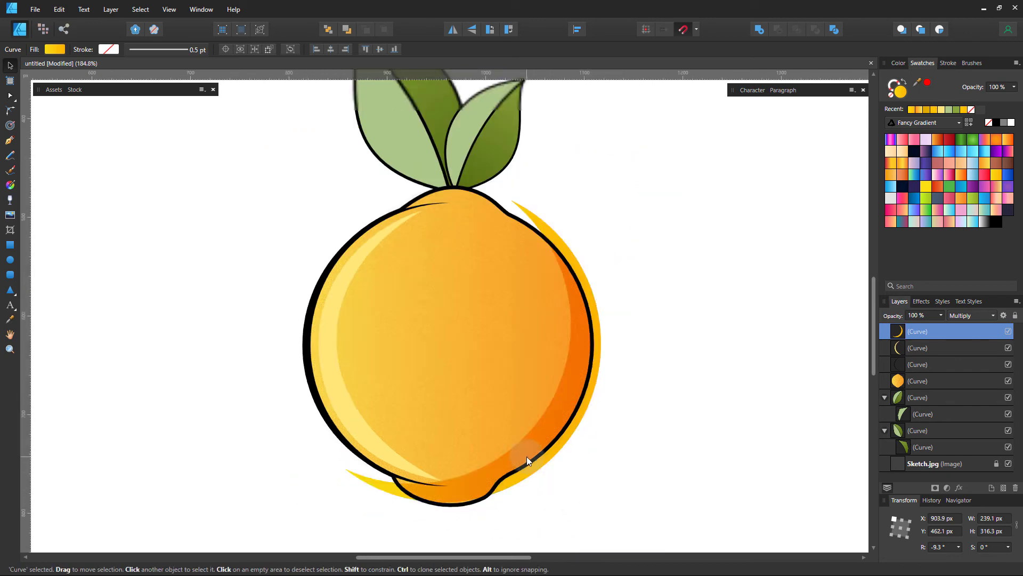
drag(571, 517, 579, 543)
drag(537, 491, 529, 477)
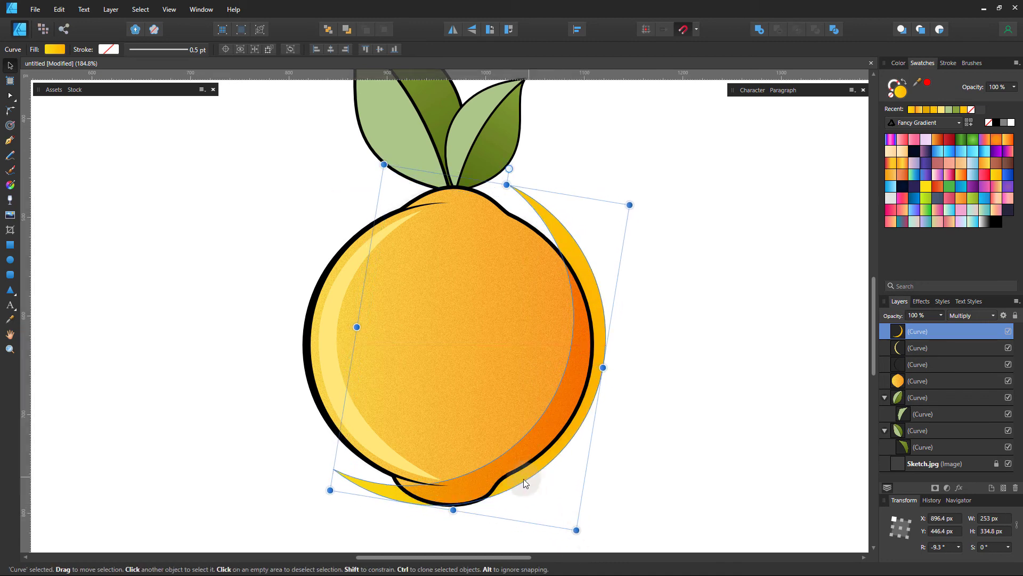
drag(510, 169, 533, 174)
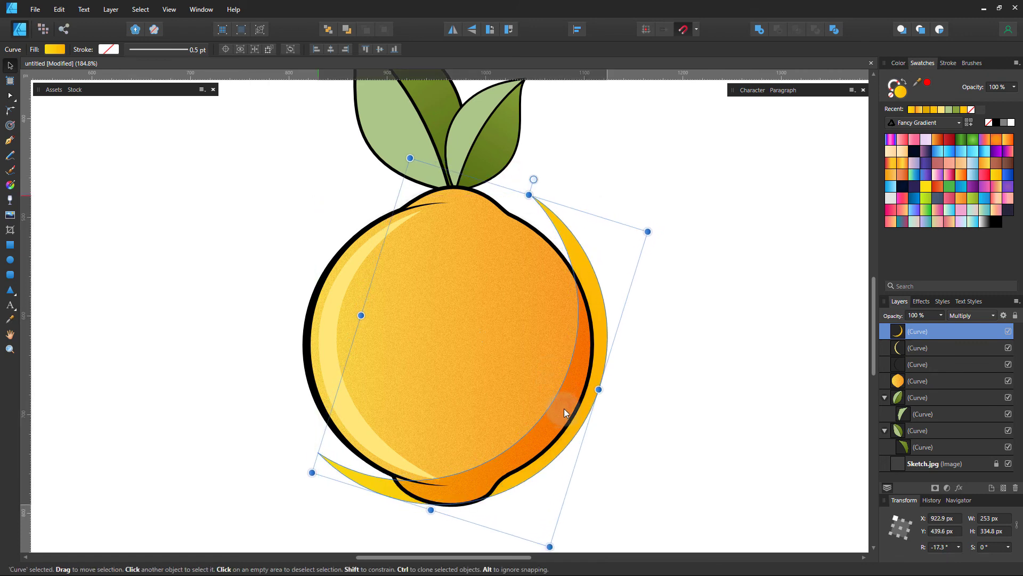
drag(564, 409, 565, 413)
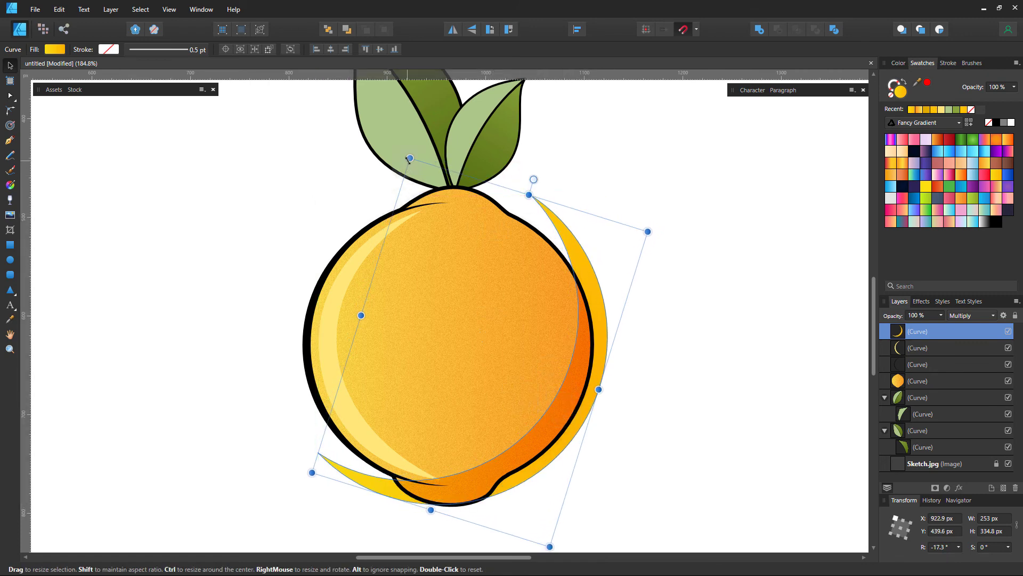
drag(410, 158, 392, 150)
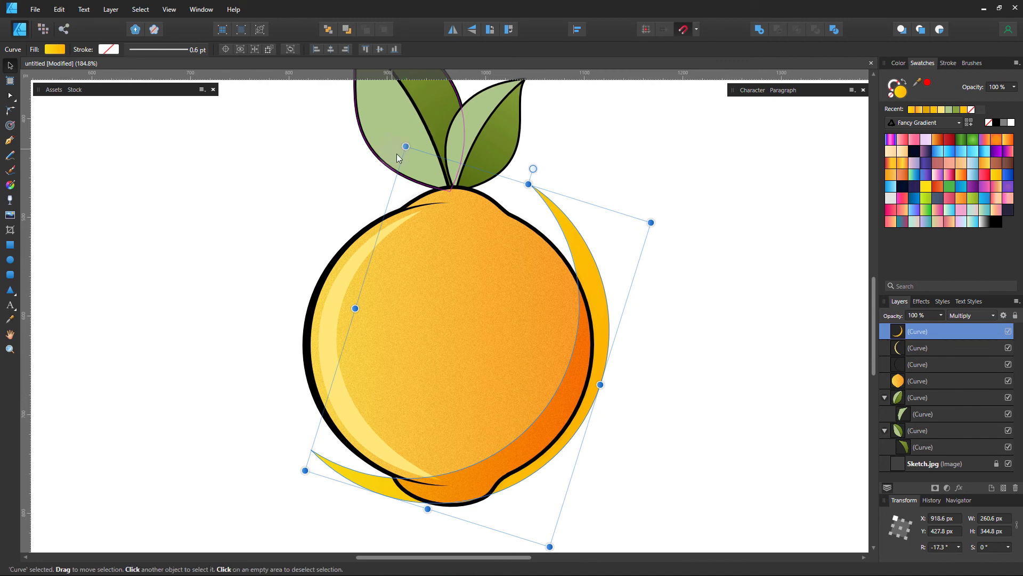
Clip the crescent inside the orange body and lower its opacity to about 50%.
drag(952, 333, 947, 380)
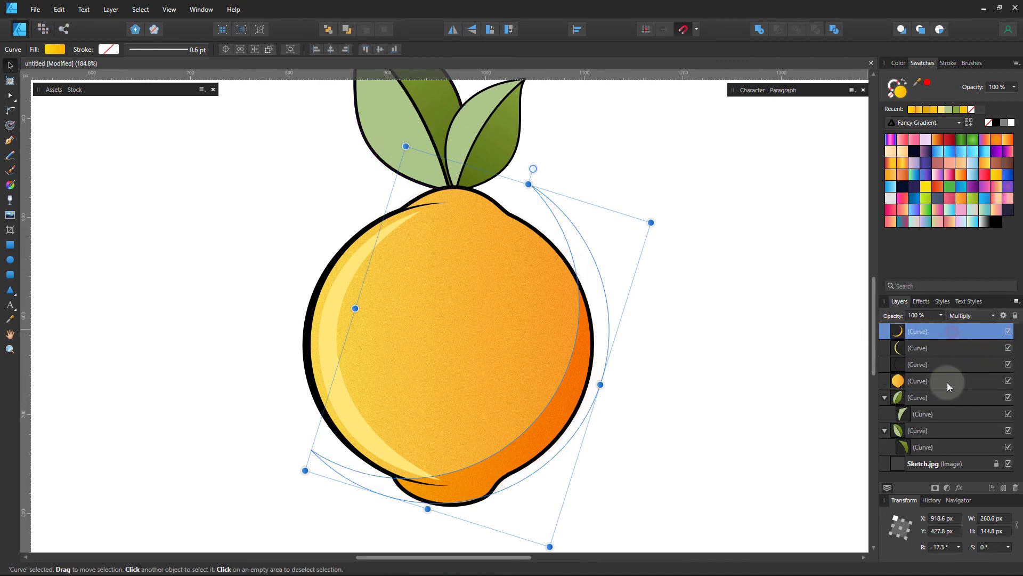
click(939, 315)
drag(938, 330, 913, 330)
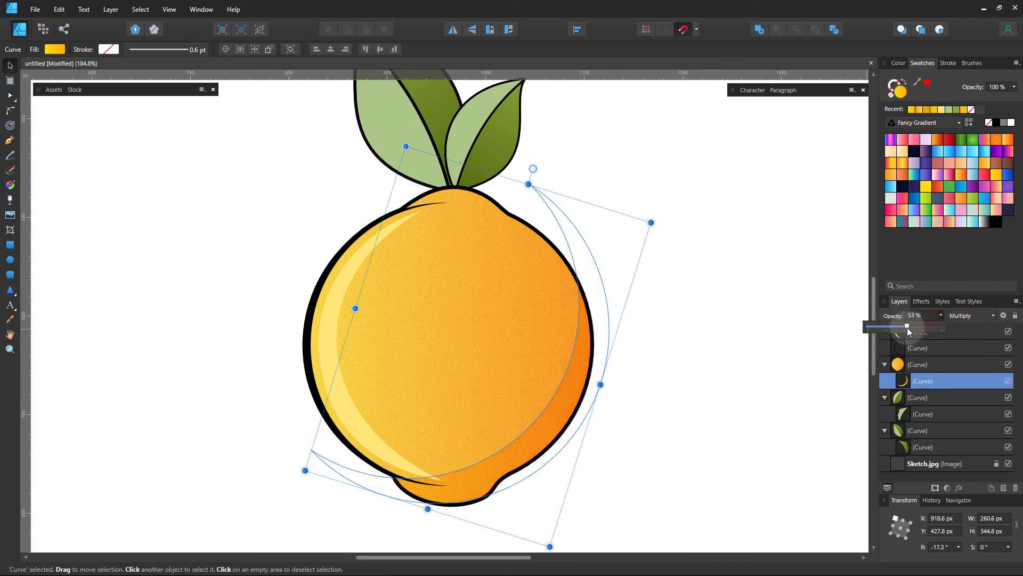
click(747, 392)
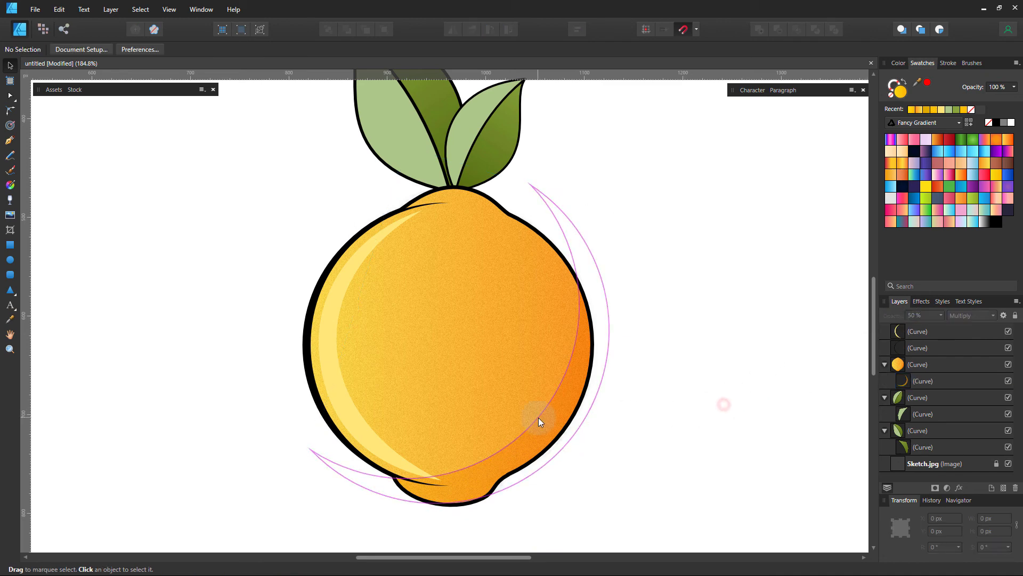
Zoom in to inspect the leaves, then zoom back out to the whole lemon.
scroll(538, 418, down, 2)
scroll(538, 424, down, 2)
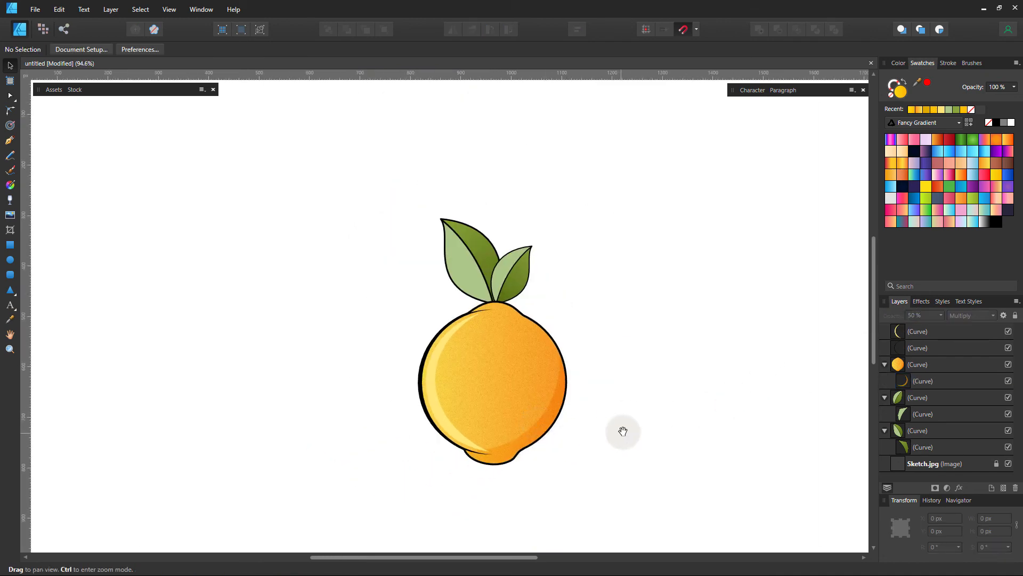
drag(623, 431, 549, 368)
drag(486, 289, 804, 291)
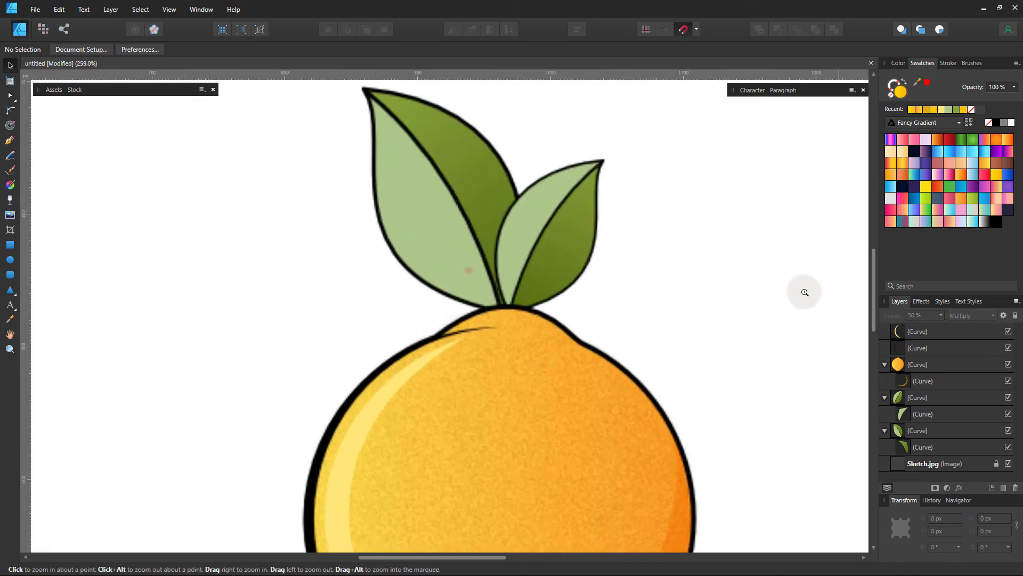
key(v)
click(568, 280)
click(619, 301)
key(z)
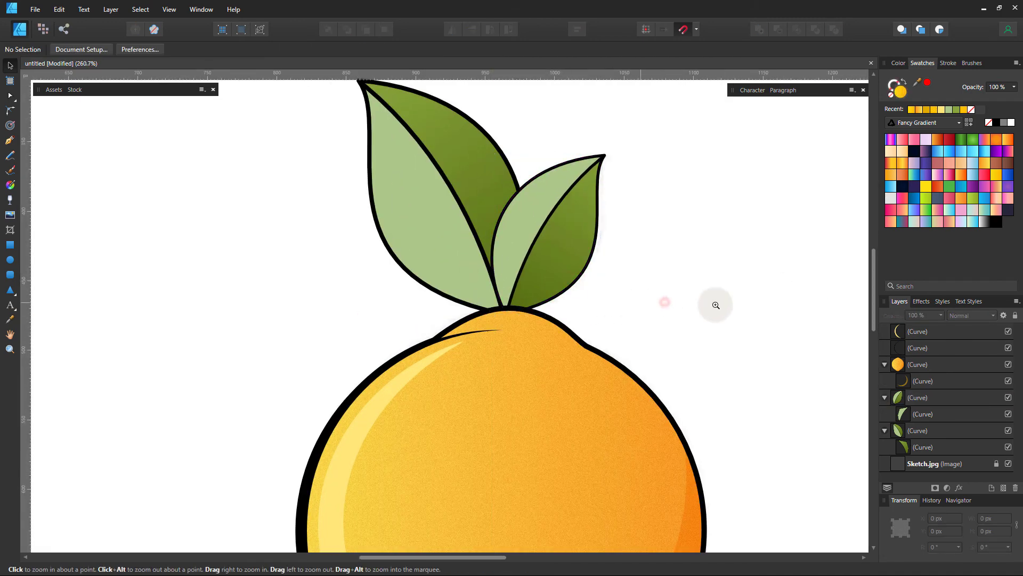
drag(715, 303, 478, 302)
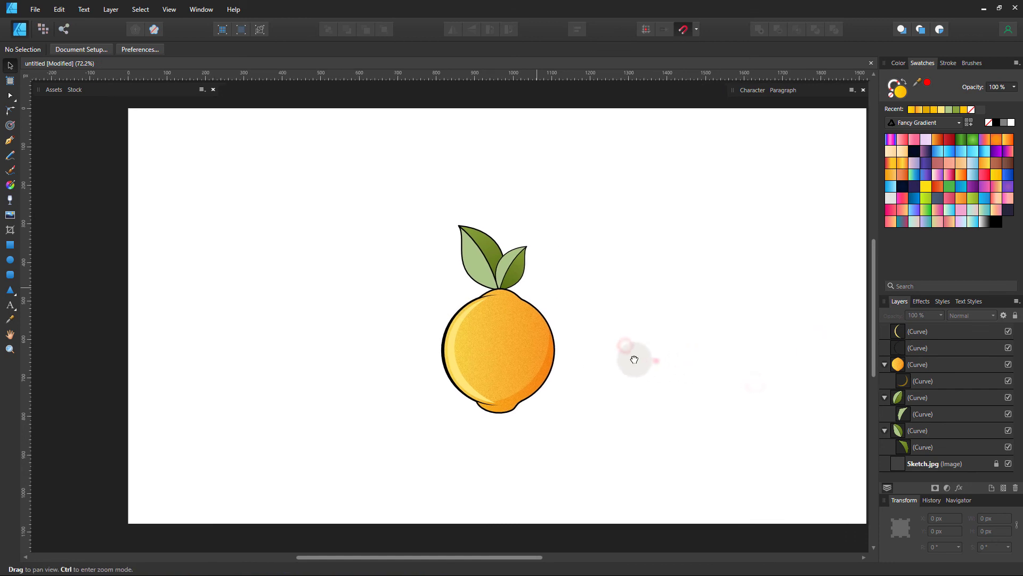
key(v)
Group all five lemon parts and enlarge the group to about 369 × 618 px, centred.
drag(400, 200, 663, 491)
right_click(520, 357)
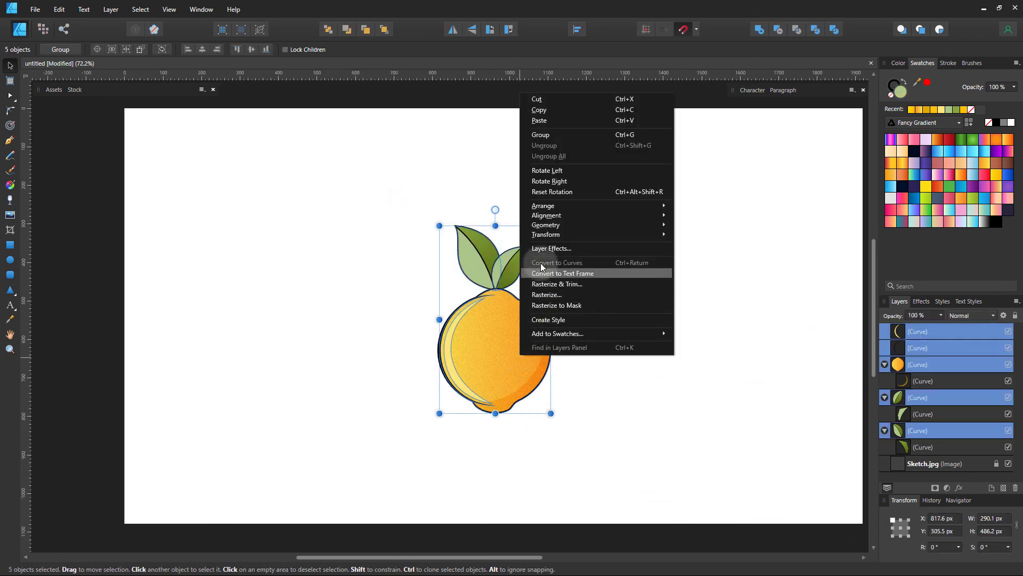
click(563, 136)
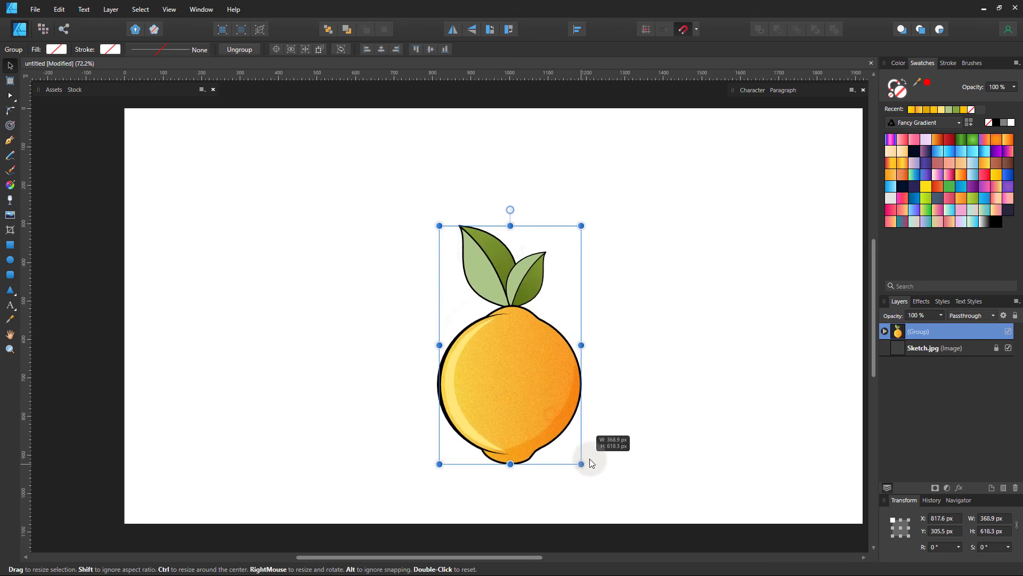
mouse_move(549, 413)
mouse_down()
mouse_move(588, 457)
mouse_move(535, 390)
mouse_move(556, 419)
mouse_up()
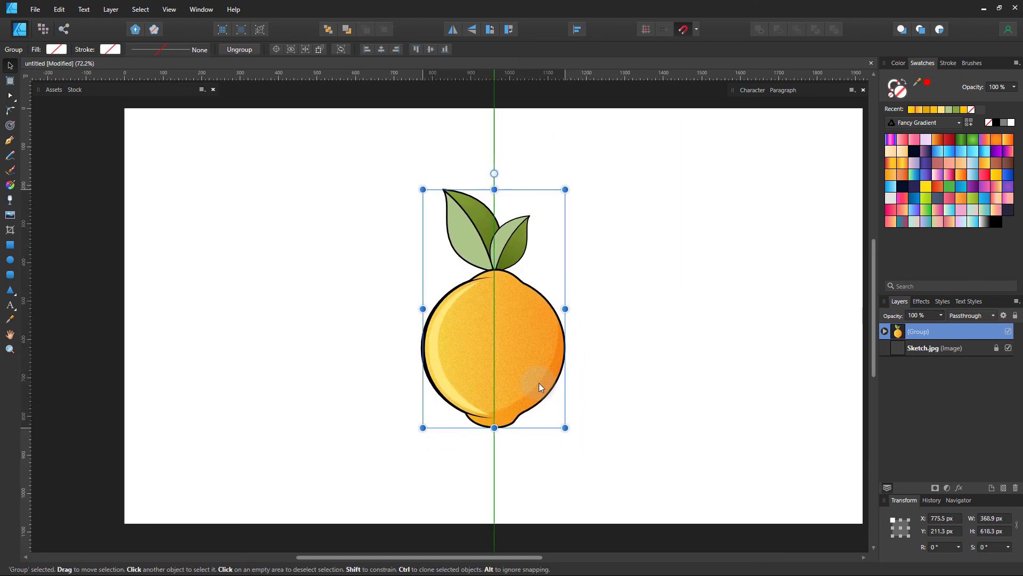
Add a full-page light peach rectangle behind the lemon group.
click(742, 452)
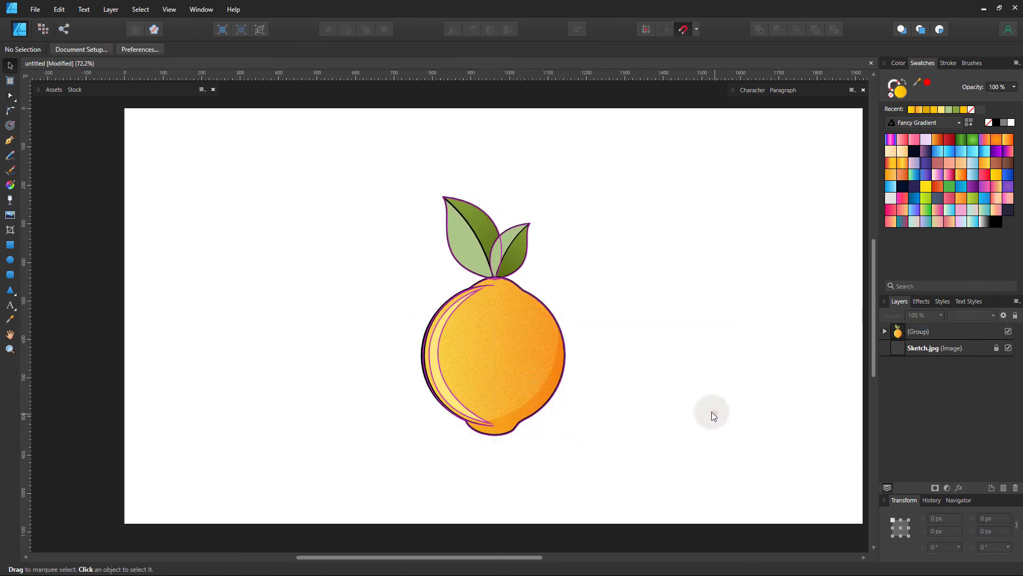
drag(687, 398, 654, 402)
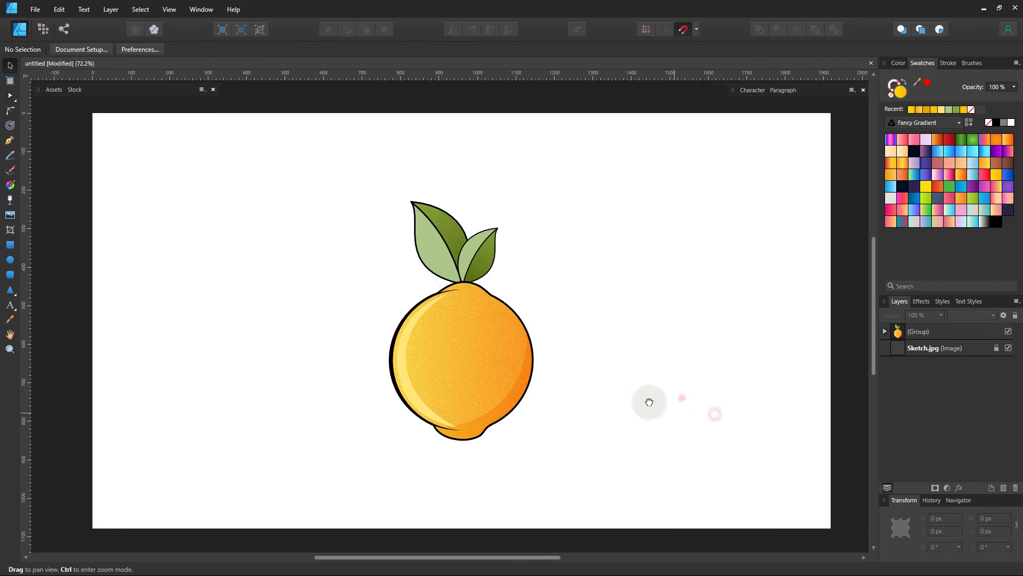
click(10, 245)
drag(91, 114, 156, 186)
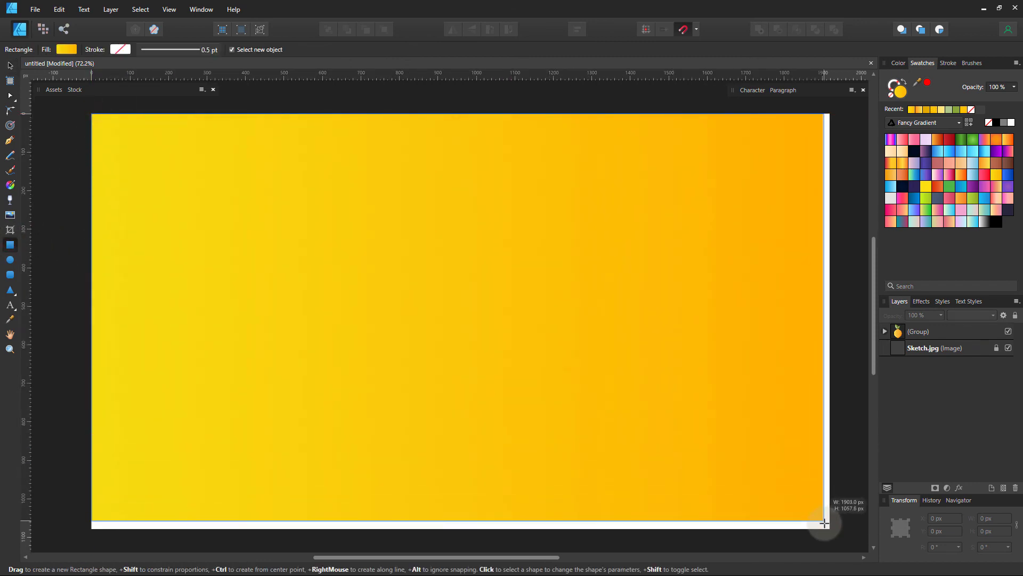
drag(391, 329, 831, 529)
click(891, 153)
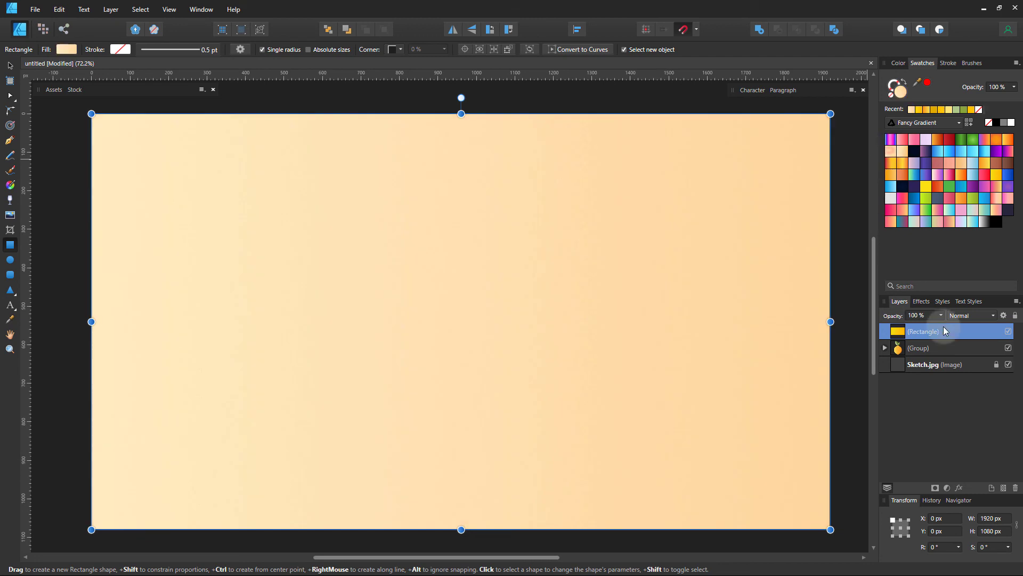
drag(958, 373, 930, 355)
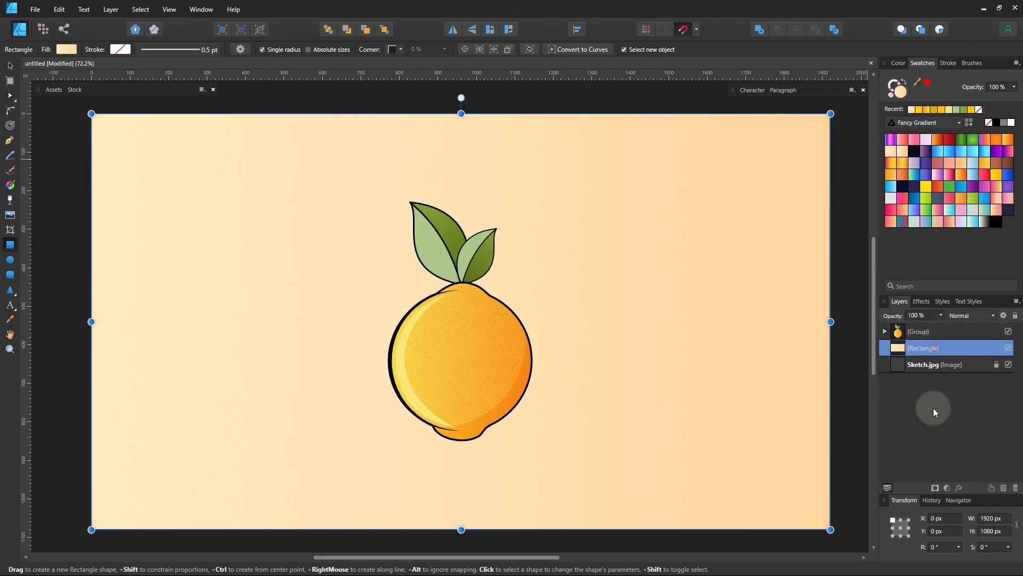
Give the lemon group an Outer Shadow with a 21.1 px offset.
key(v)
click(493, 375)
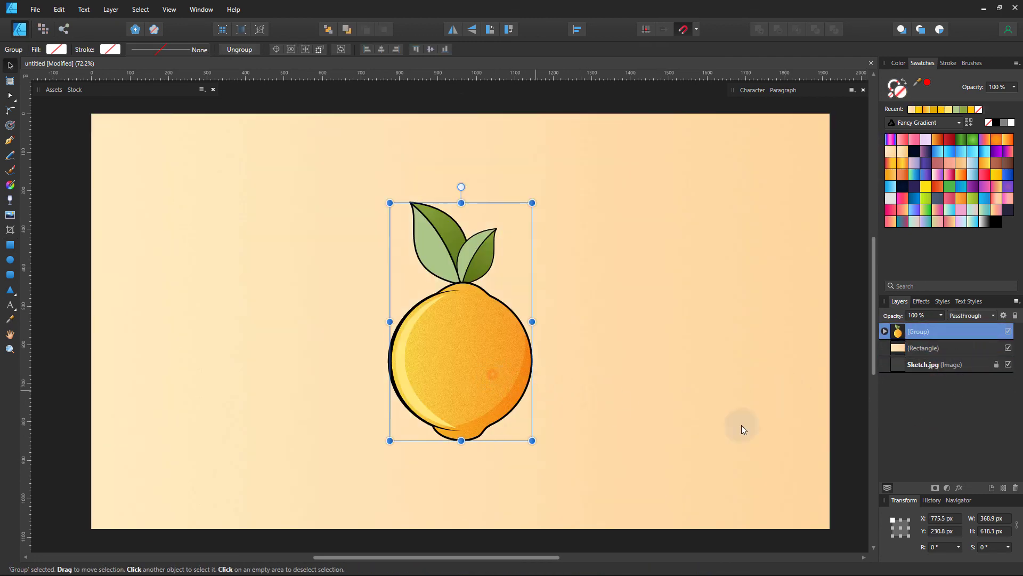
click(952, 488)
click(576, 150)
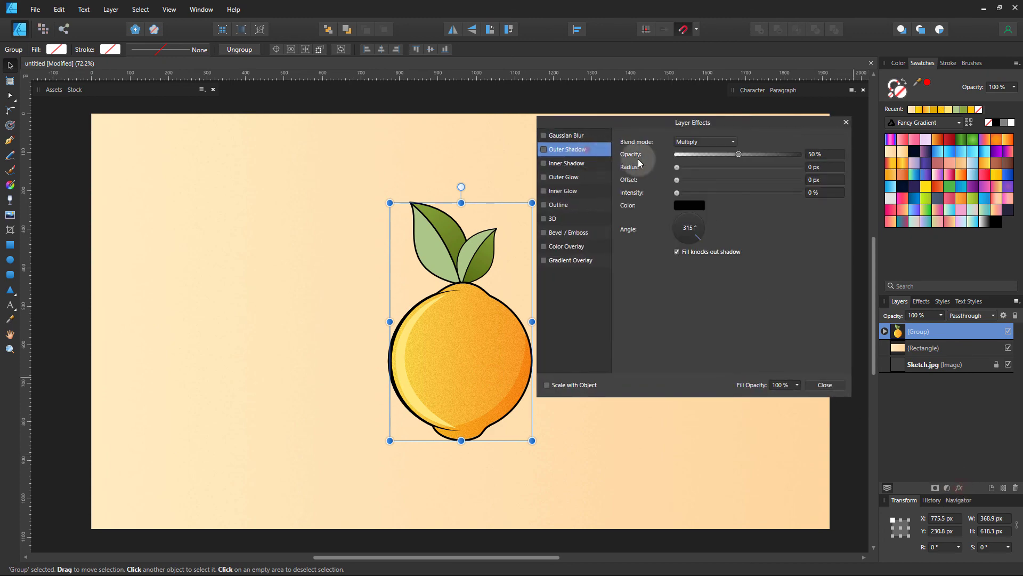
drag(678, 184, 744, 190)
mouse_move(738, 123)
mouse_down()
mouse_move(801, 119)
mouse_move(763, 156)
mouse_up()
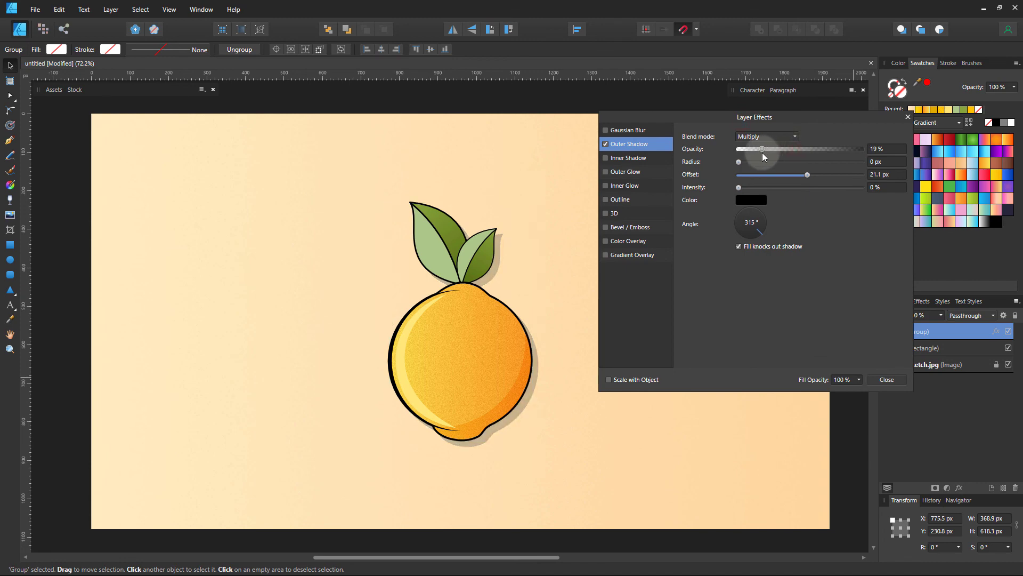
click(882, 379)
click(746, 388)
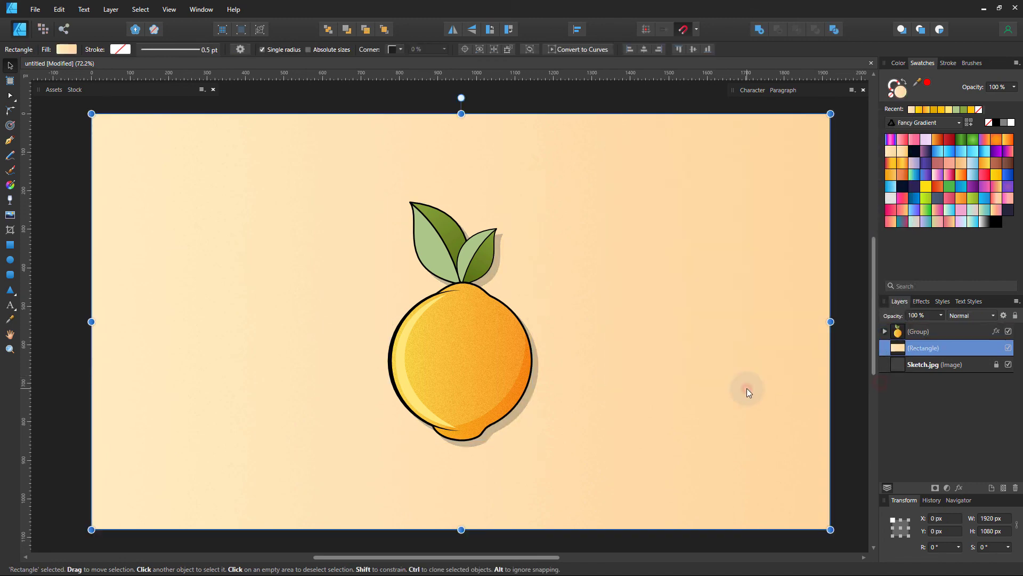
click(843, 396)
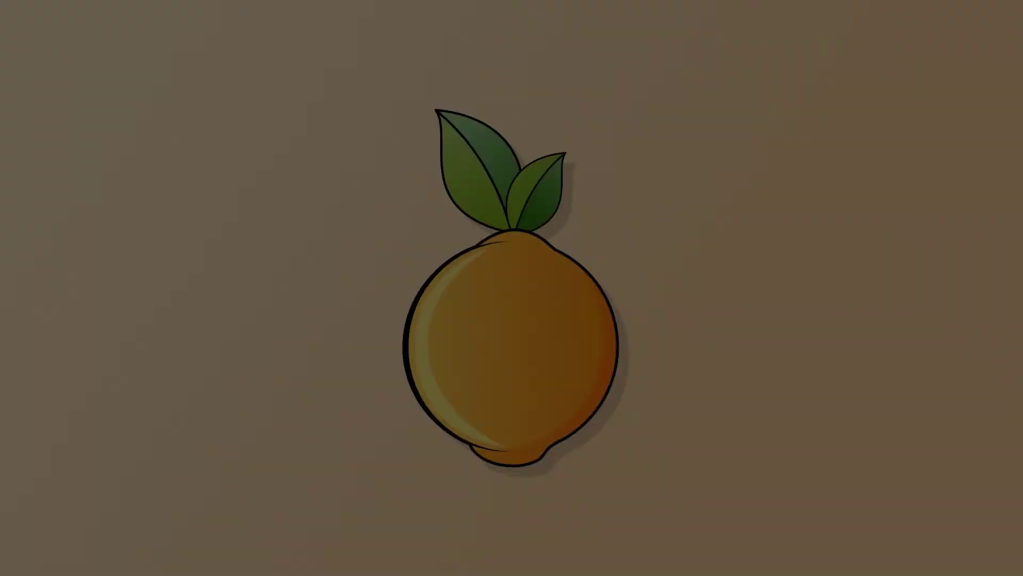